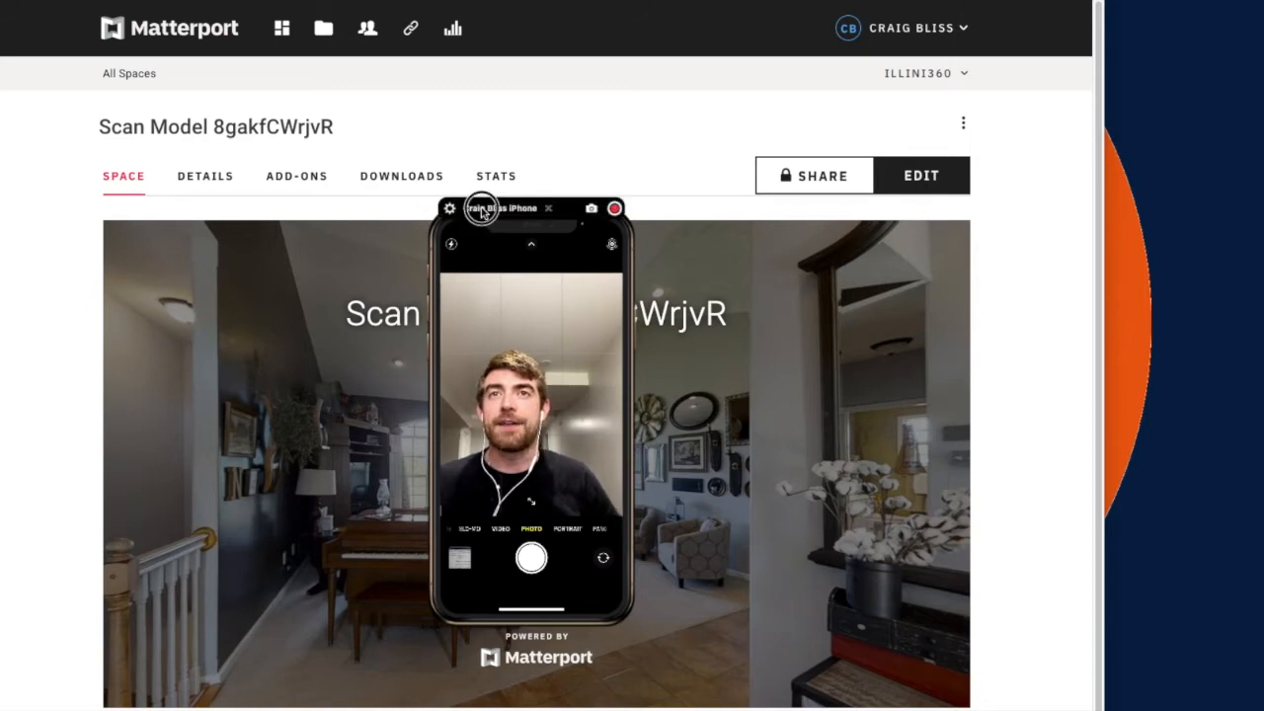
# Move the mirrored phone window off the preview of the Scan Model 8gakfCWrjvR space.
pyautogui.moveTo(499, 217)
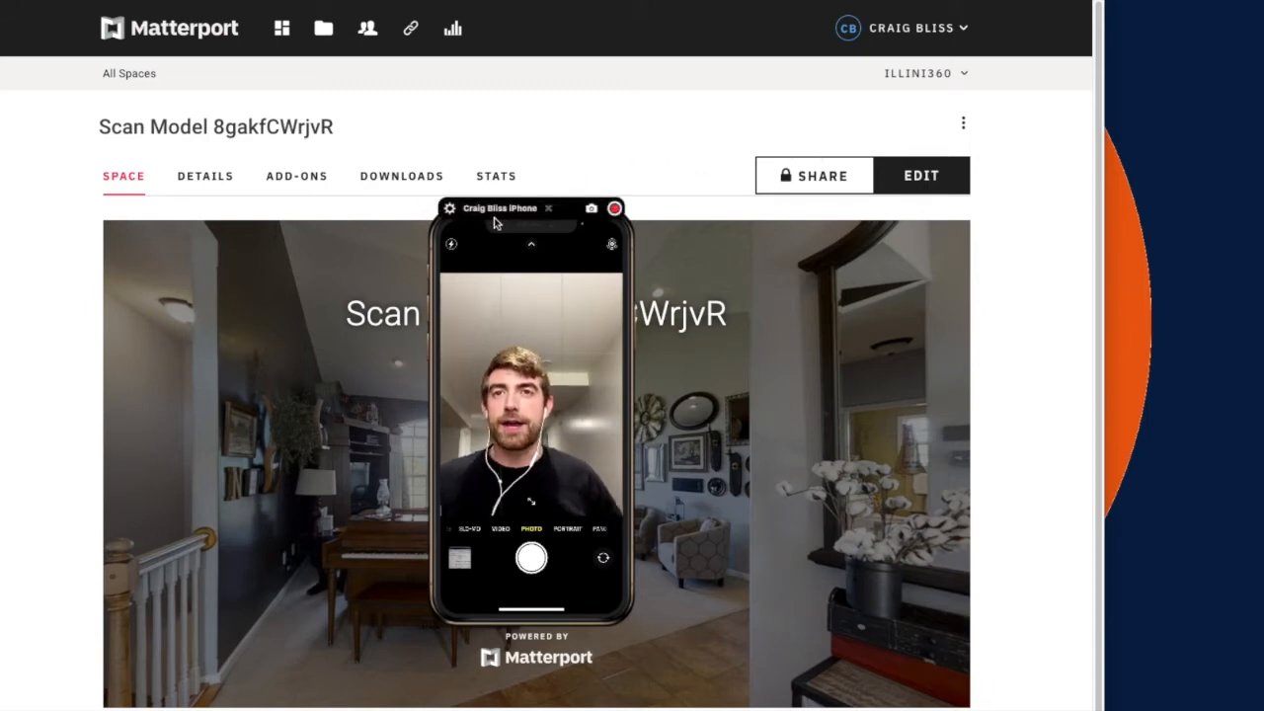
pyautogui.moveTo(482, 212); pyautogui.dragTo(1139, 240)
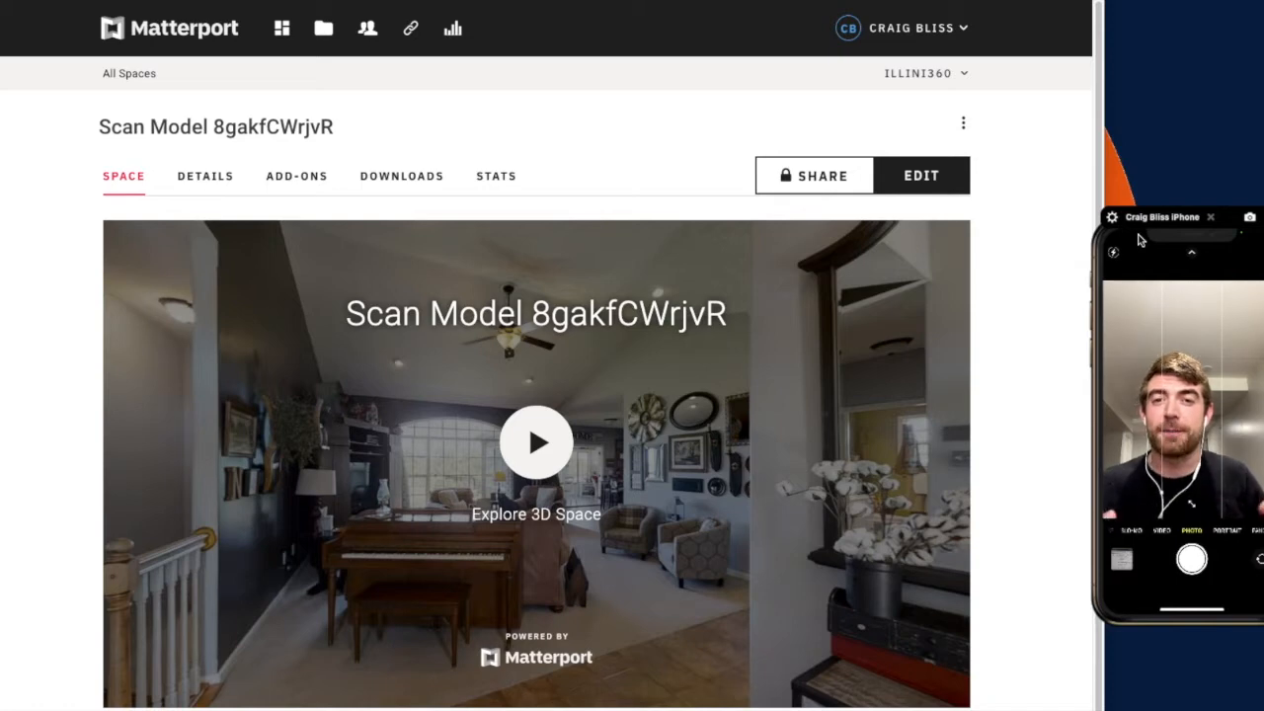
pyautogui.moveTo(1158, 221); pyautogui.dragTo(1053, 332)
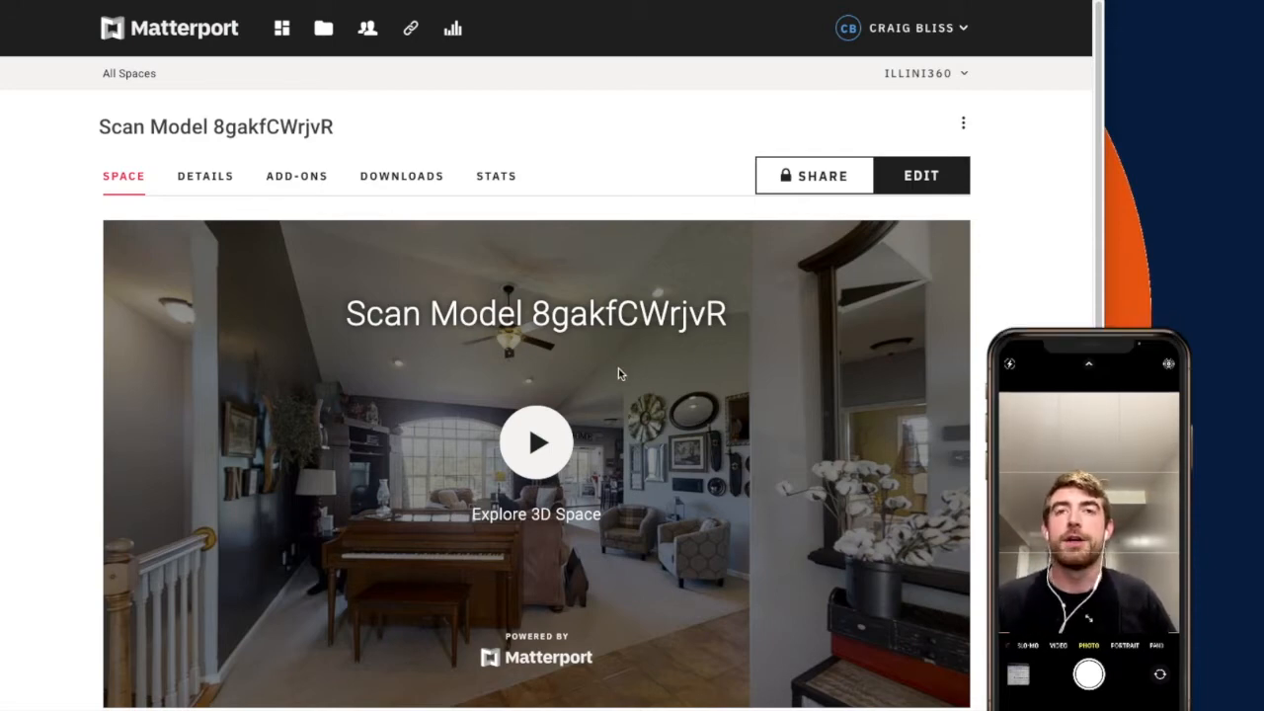
pyautogui.scroll(-1, 618, 369)
pyautogui.scroll(1, 618, 368)
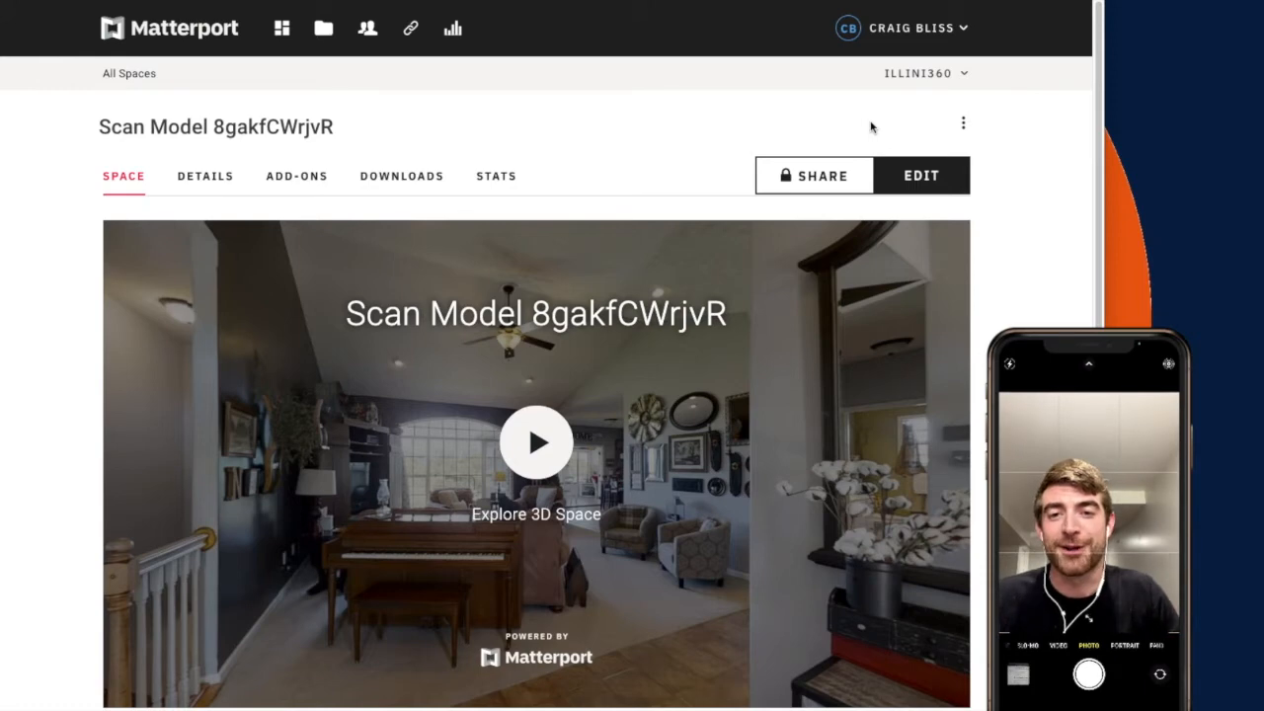
# Open the account's Manage settings and find the Blur Brush option among the product settings.
pyautogui.click(1012, 122)
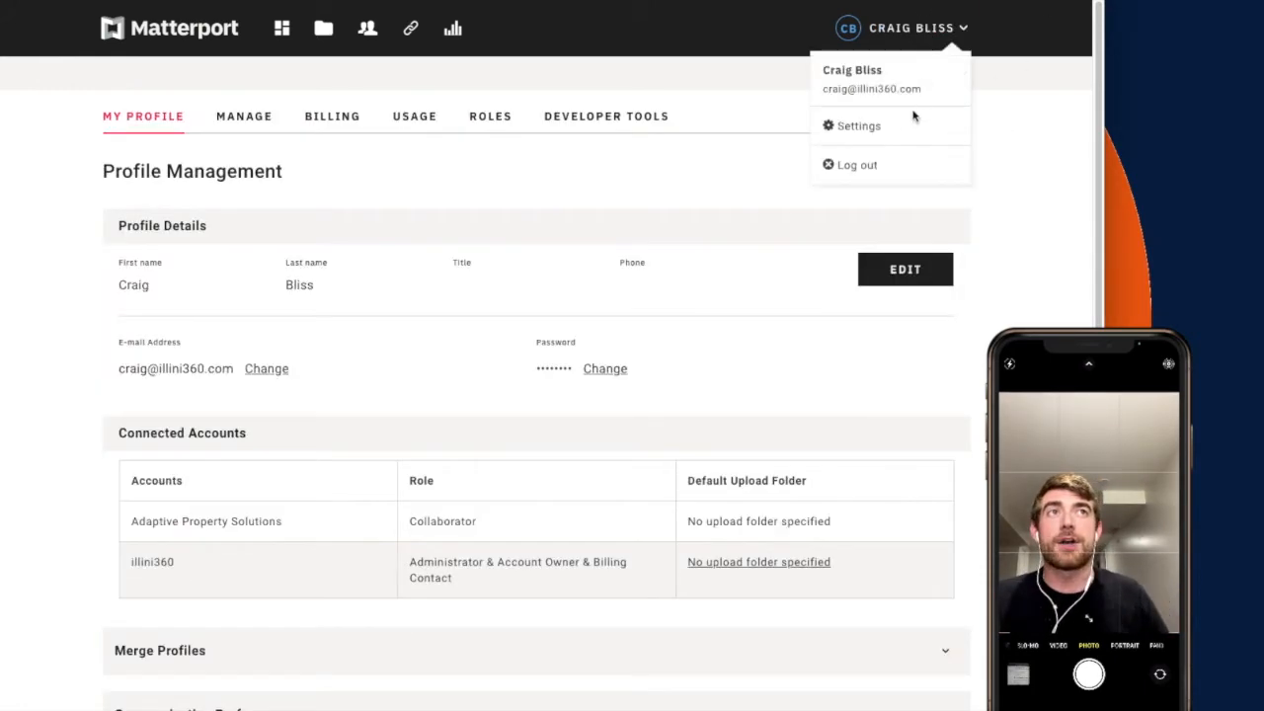
pyautogui.click(877, 126)
pyautogui.click(239, 123)
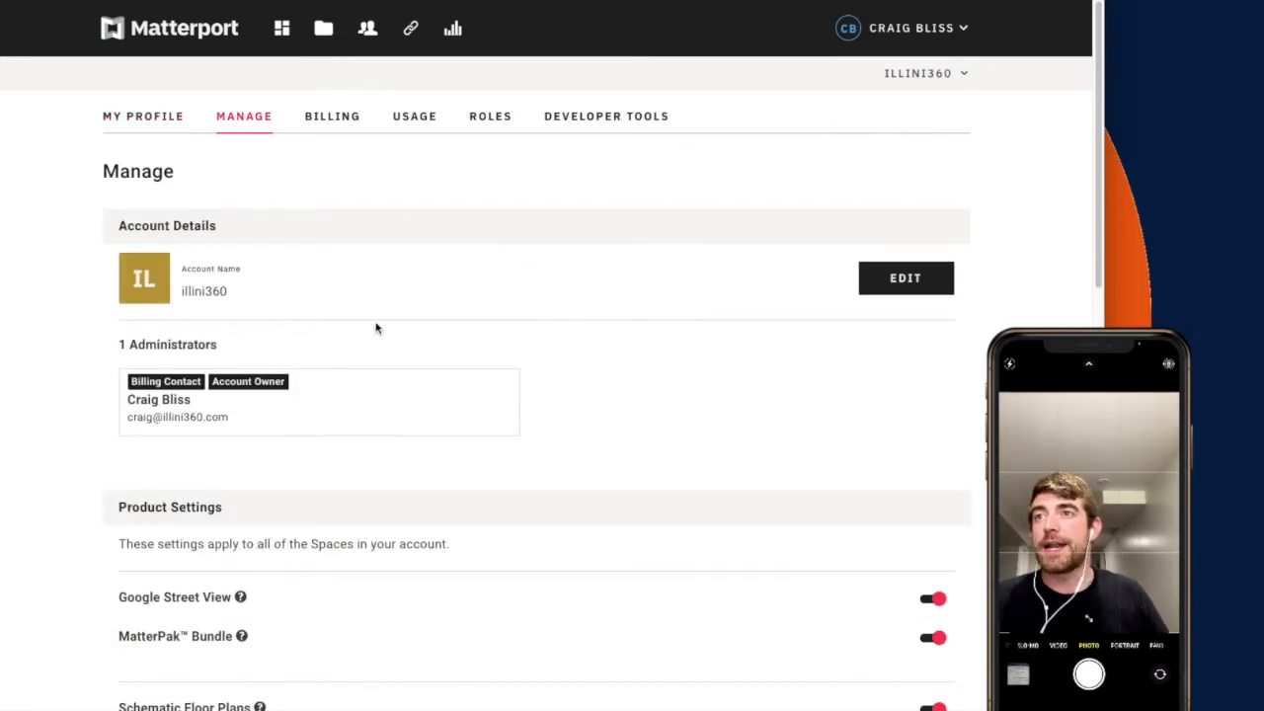
pyautogui.scroll(-5, 375, 328)
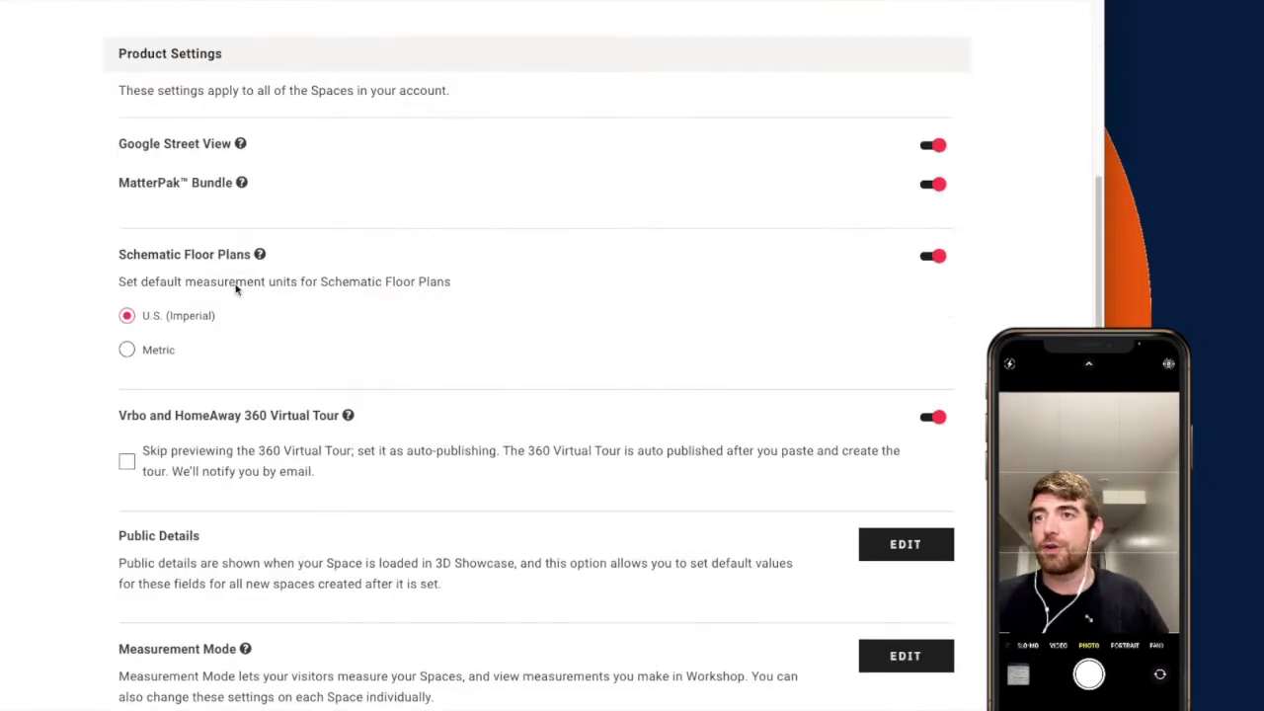
pyautogui.scroll(-4, 198, 366)
pyautogui.scroll(-2, 240, 287)
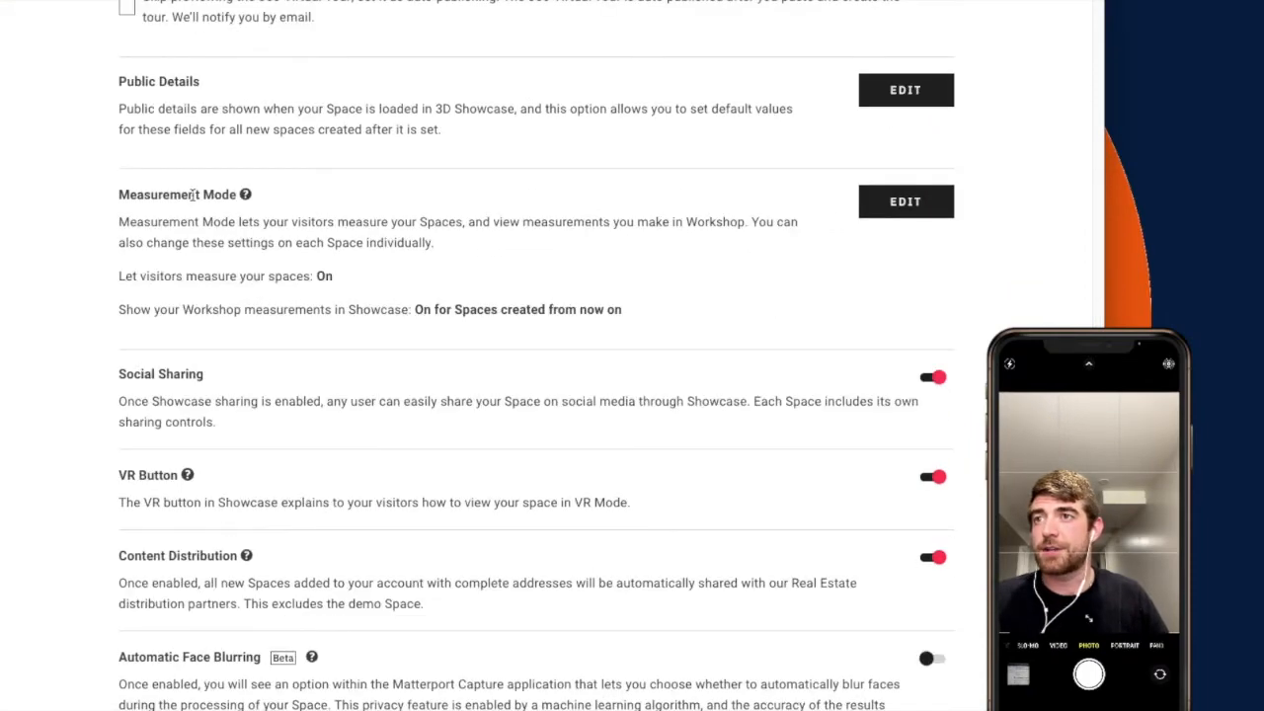
pyautogui.scroll(-1, 276, 361)
pyautogui.scroll(-2, 231, 353)
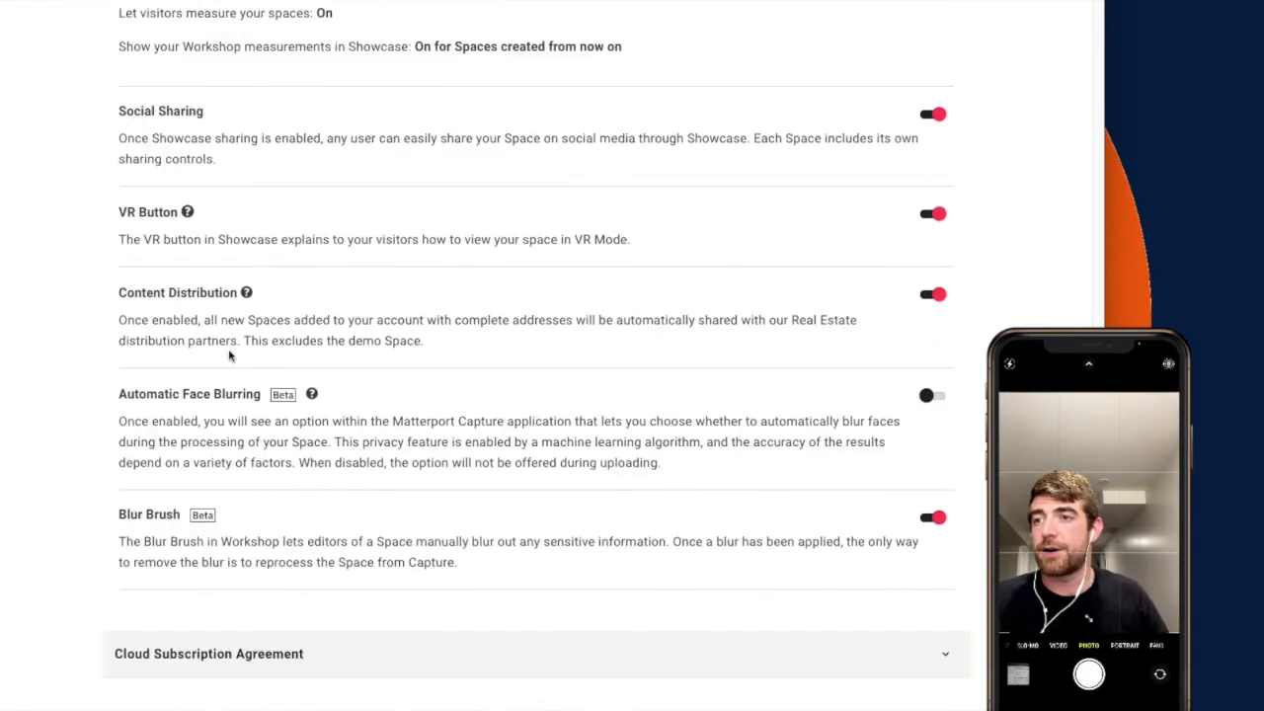
# Examine the Blur Brush and Automatic Face Blurring settings, including the note on how an applied blur can be removed.
pyautogui.click(119, 488)
pyautogui.moveTo(118, 488); pyautogui.dragTo(183, 488)
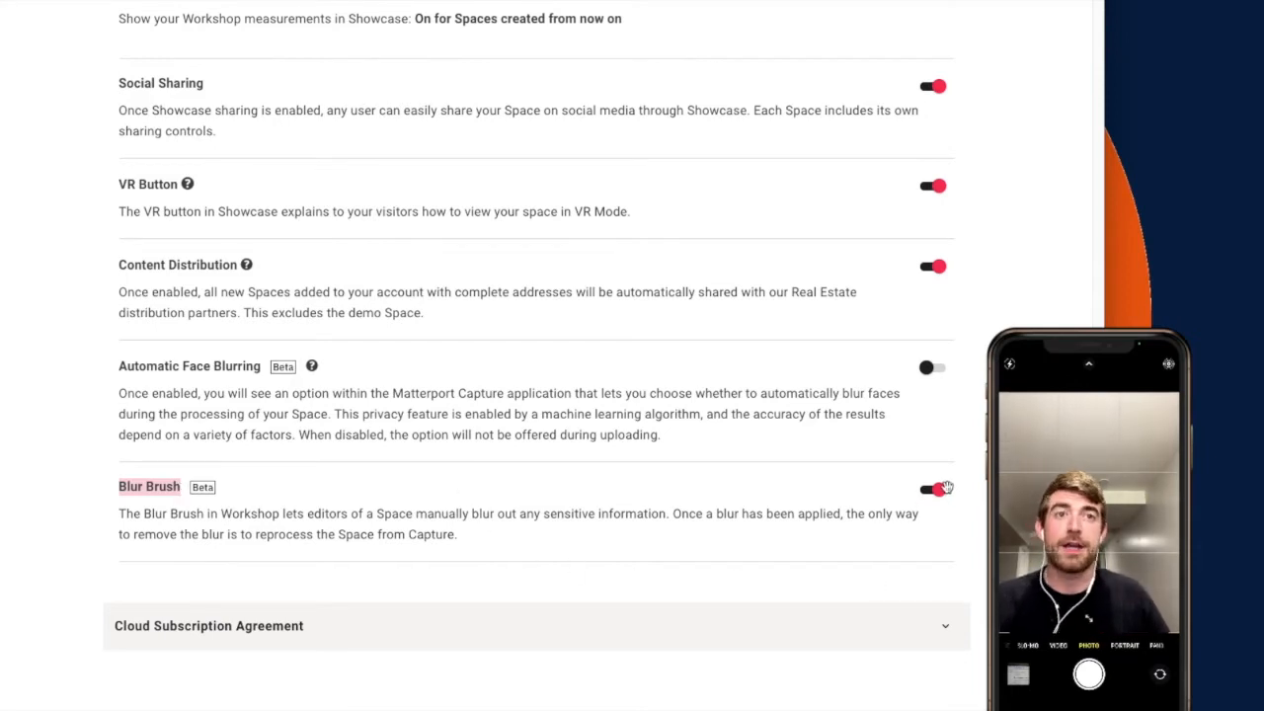
pyautogui.moveTo(117, 366); pyautogui.dragTo(290, 380)
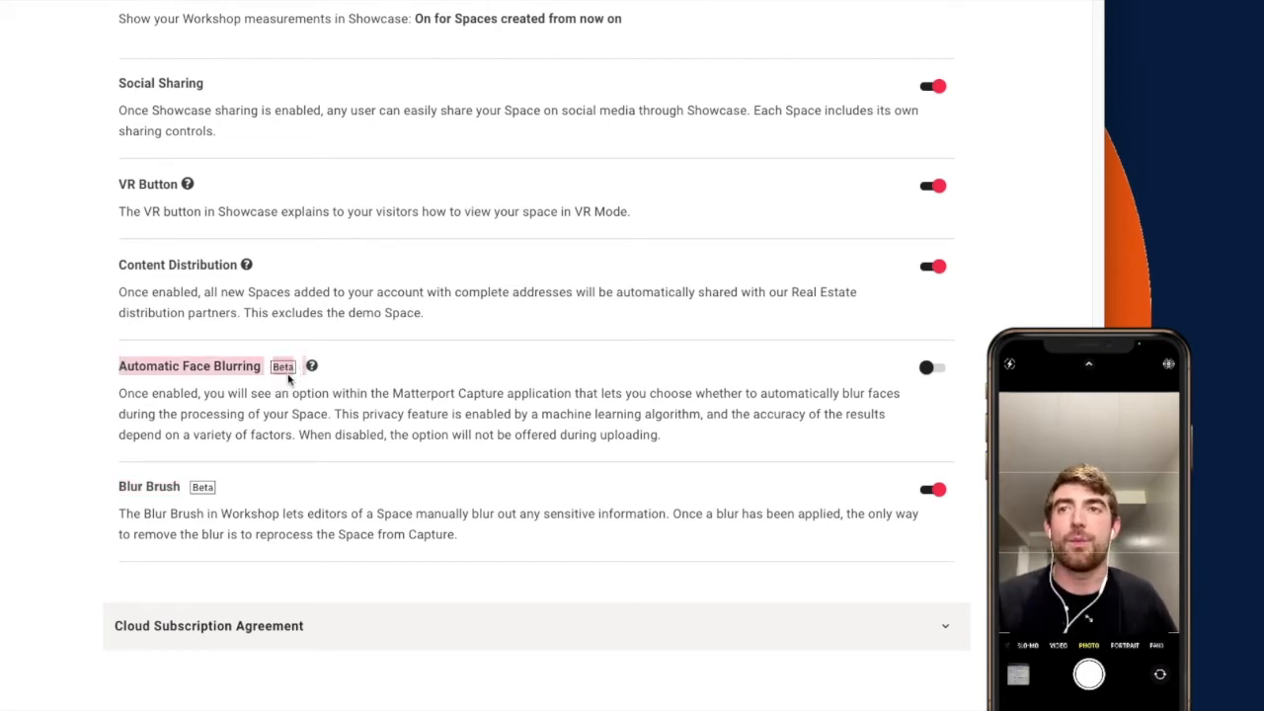
pyautogui.click(166, 486)
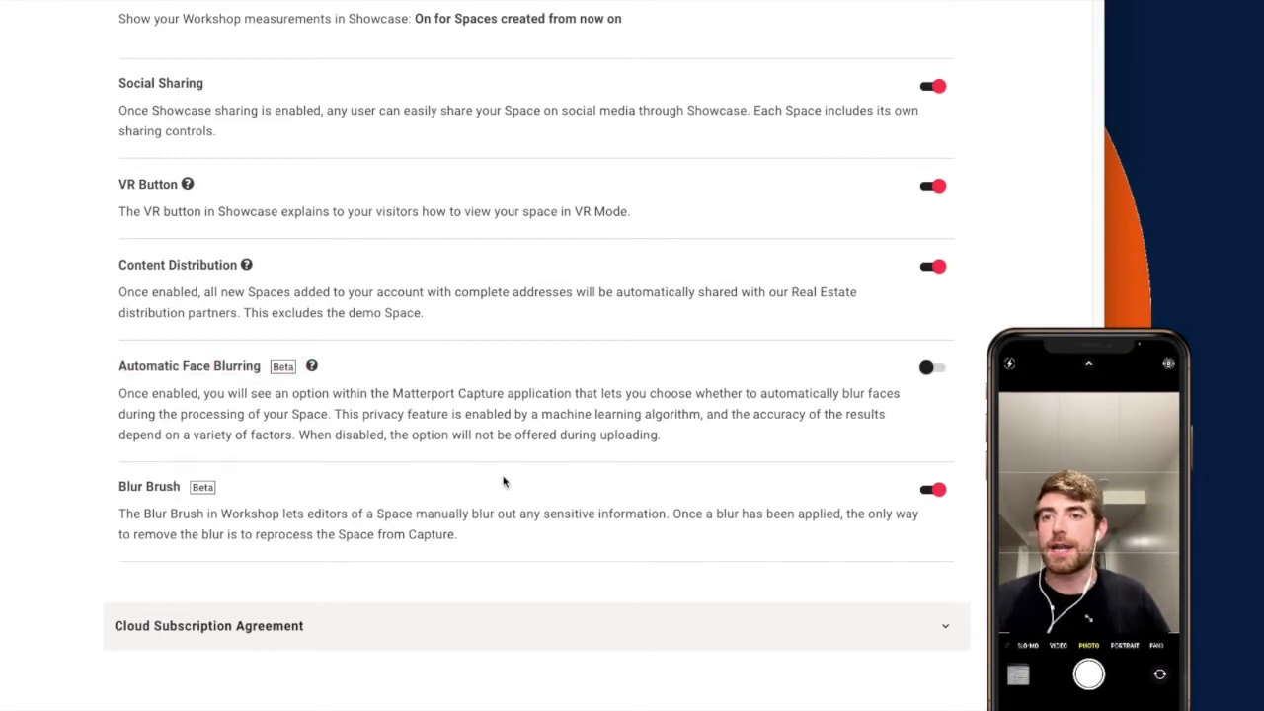
pyautogui.moveTo(673, 514); pyautogui.dragTo(922, 524)
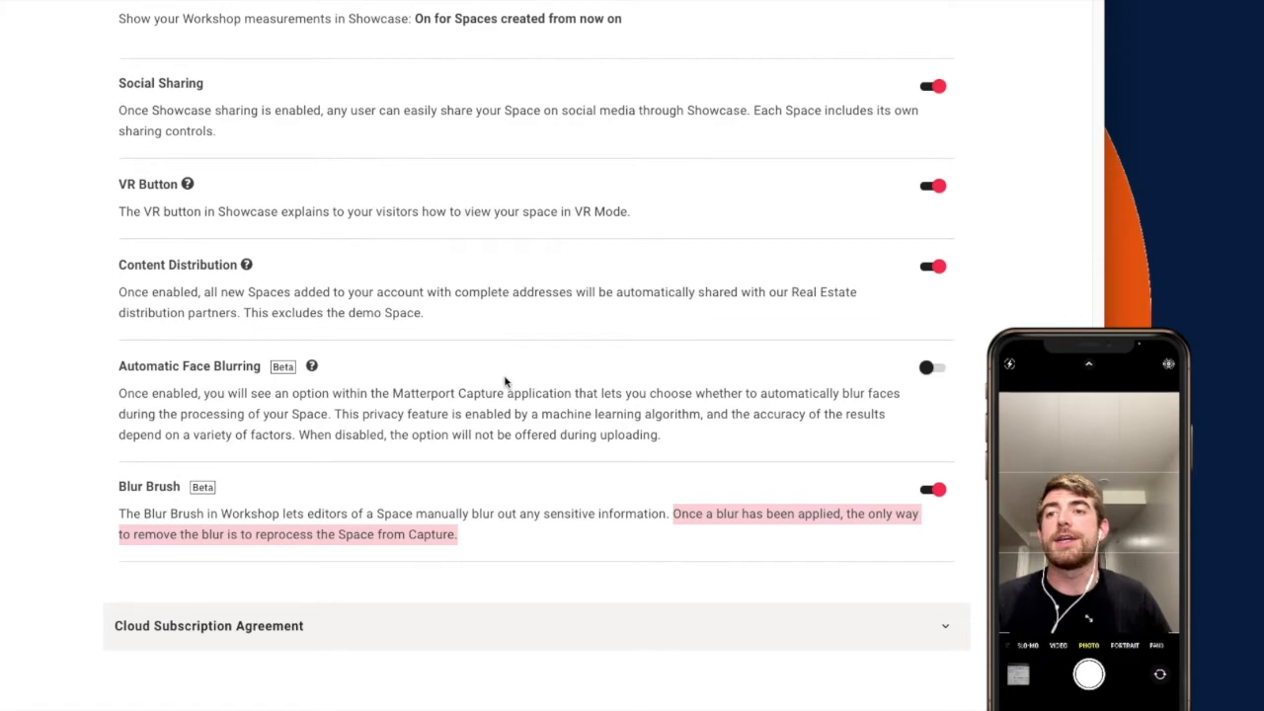
# Return to the spaces list and open the Scan Model 8gakfCWrjvR space for editing.
pyautogui.scroll(15, 505, 381)
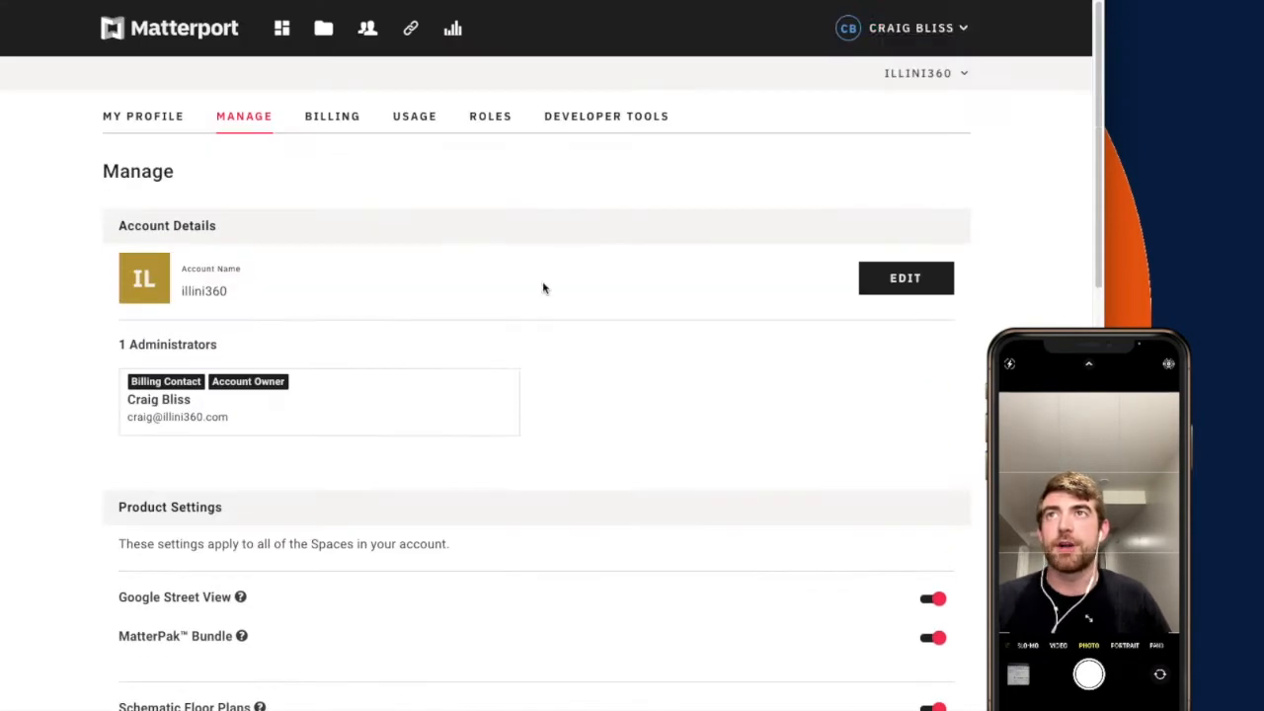
pyautogui.click(324, 27)
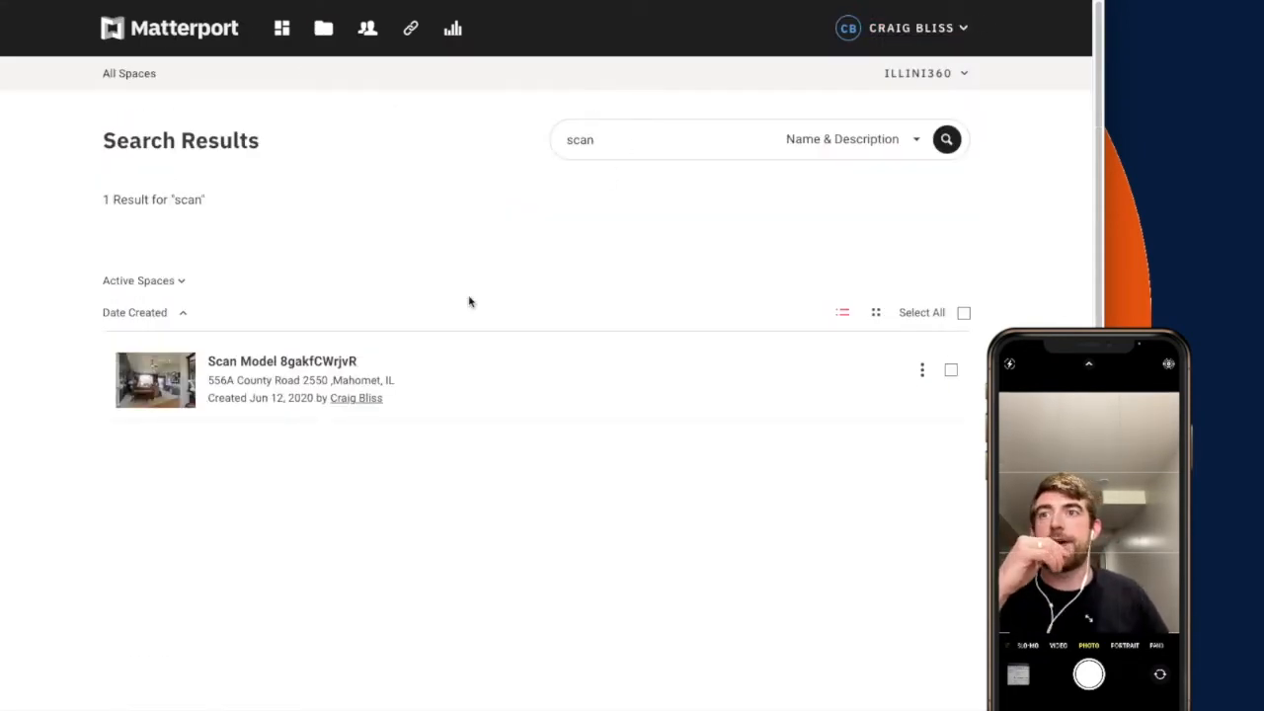
pyautogui.click(242, 362)
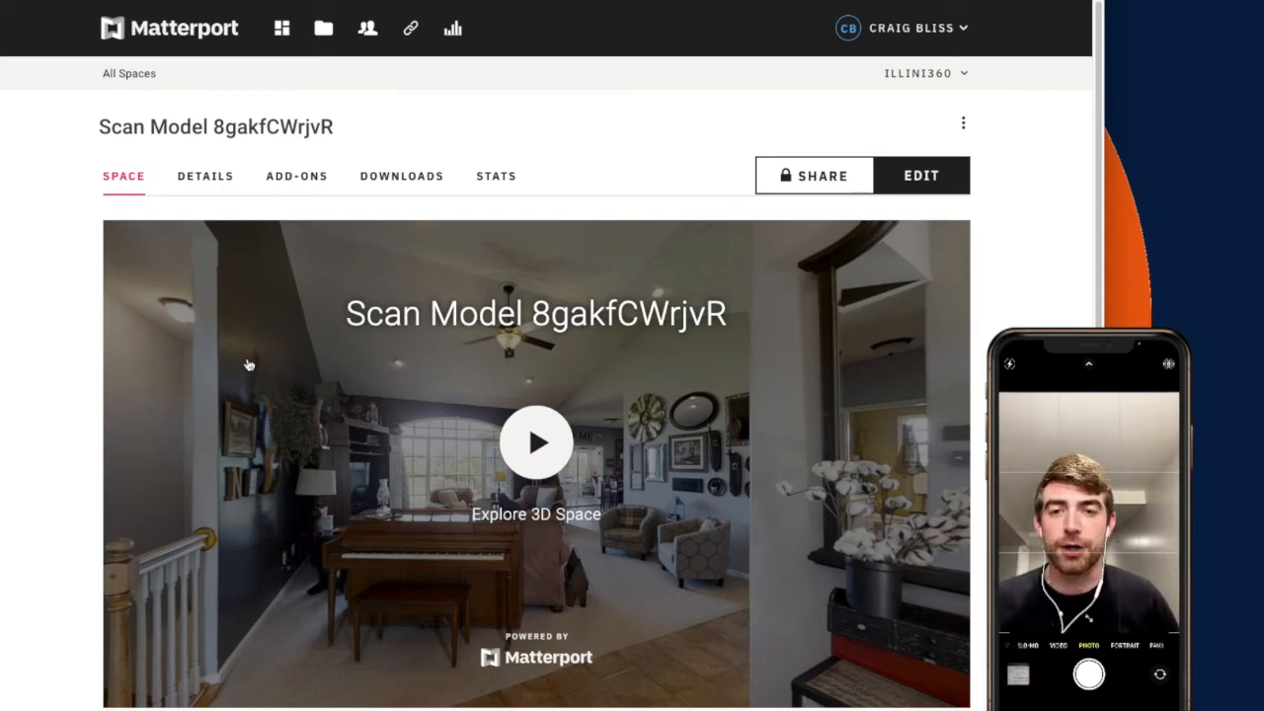
pyautogui.scroll(-1, 729, 454)
pyautogui.scroll(1, 729, 454)
pyautogui.click(922, 178)
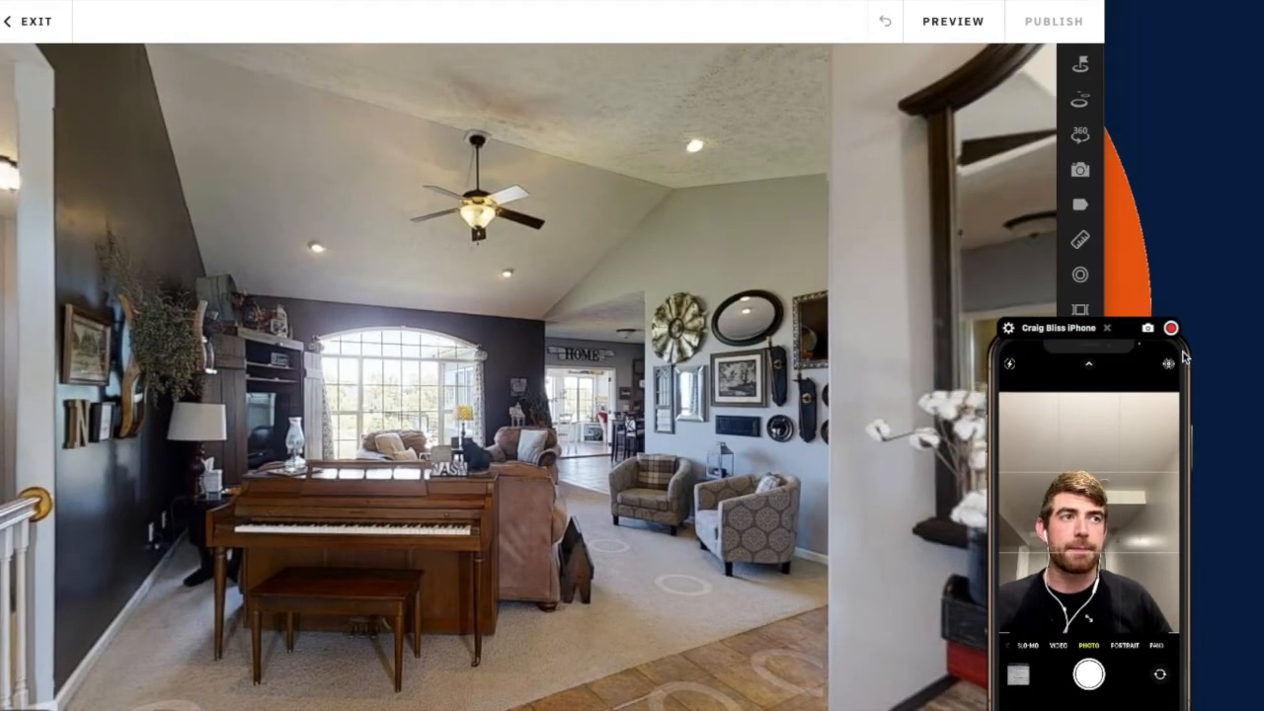
# Move the mirrored phone window clear of the editing tools, and briefly view the space's blur list.
pyautogui.click(1086, 427)
pyautogui.moveTo(1058, 330); pyautogui.dragTo(1155, 317)
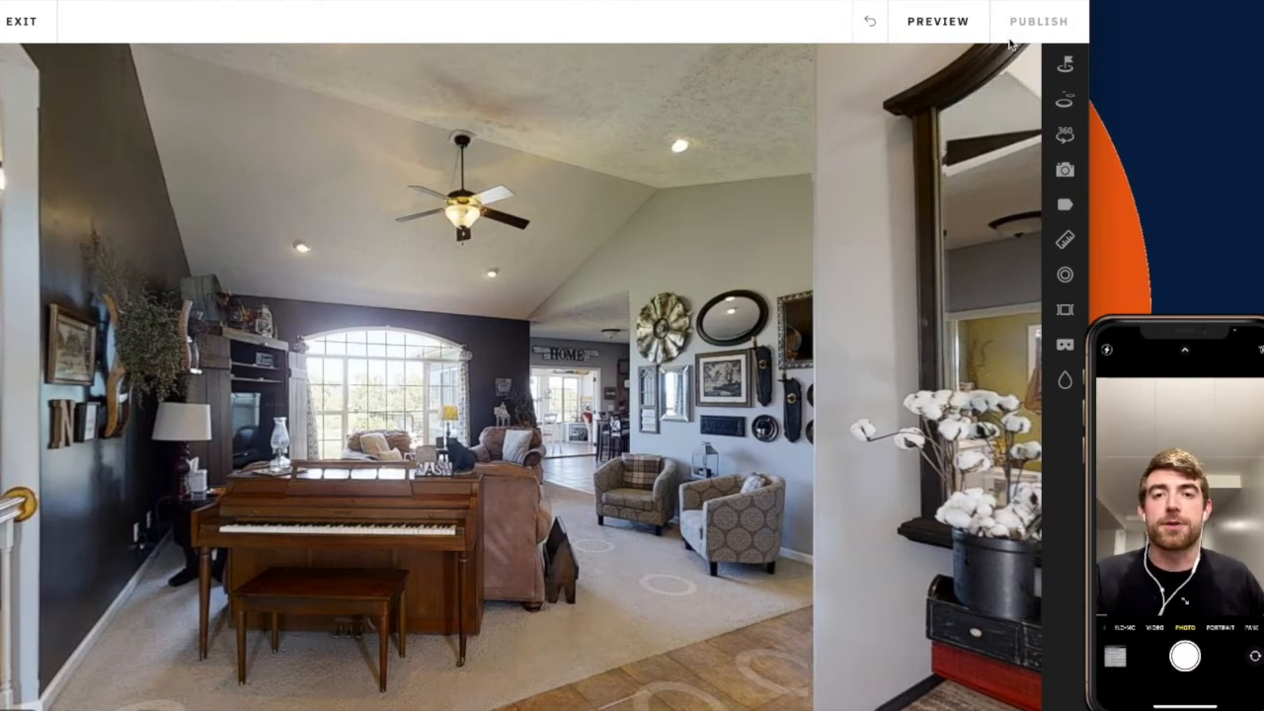
pyautogui.click(1060, 385)
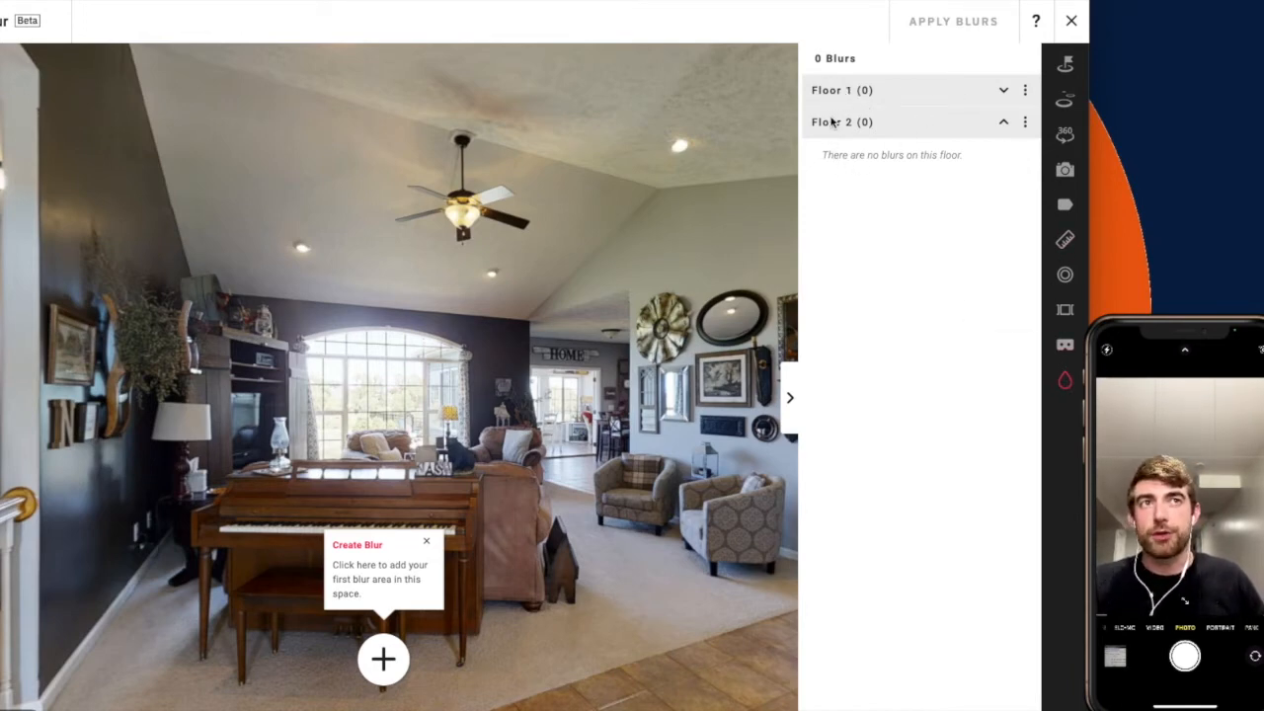
pyautogui.click(1072, 21)
# Walk through the living room, dining area and kitchen view and back past the sofa, looking for items to blur.
pyautogui.moveTo(416, 366); pyautogui.dragTo(523, 349)
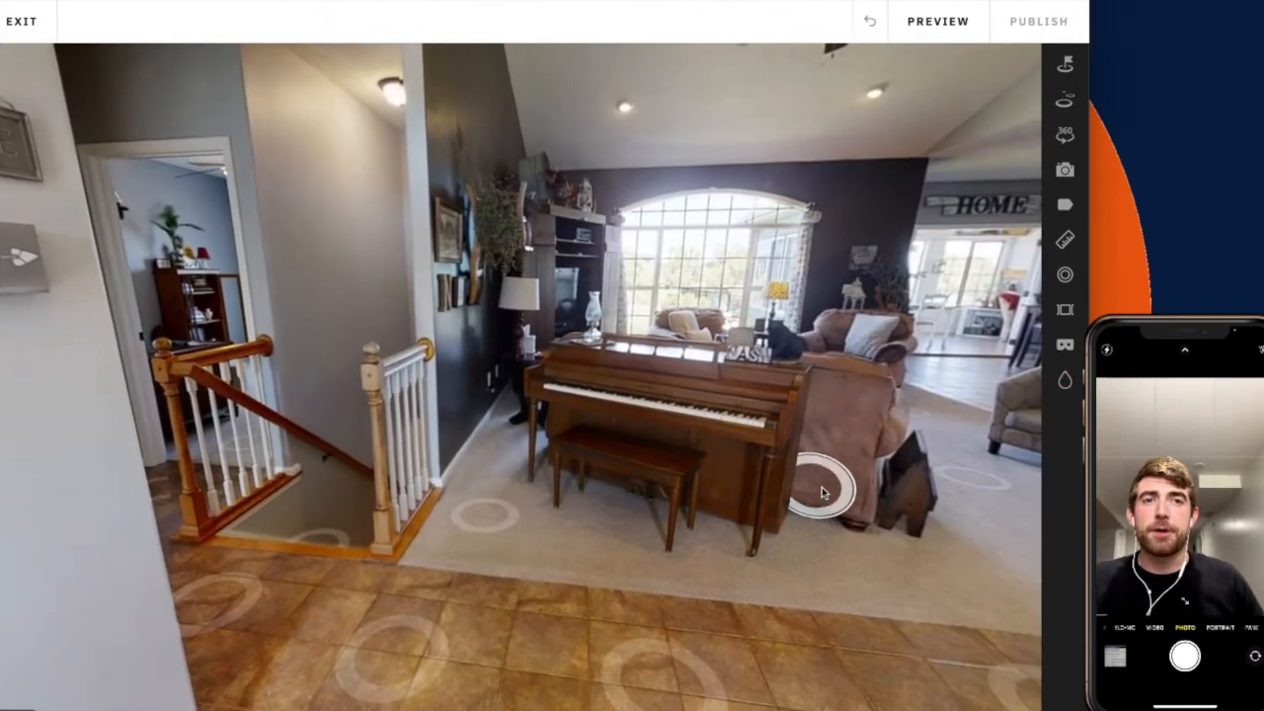
pyautogui.click(676, 383)
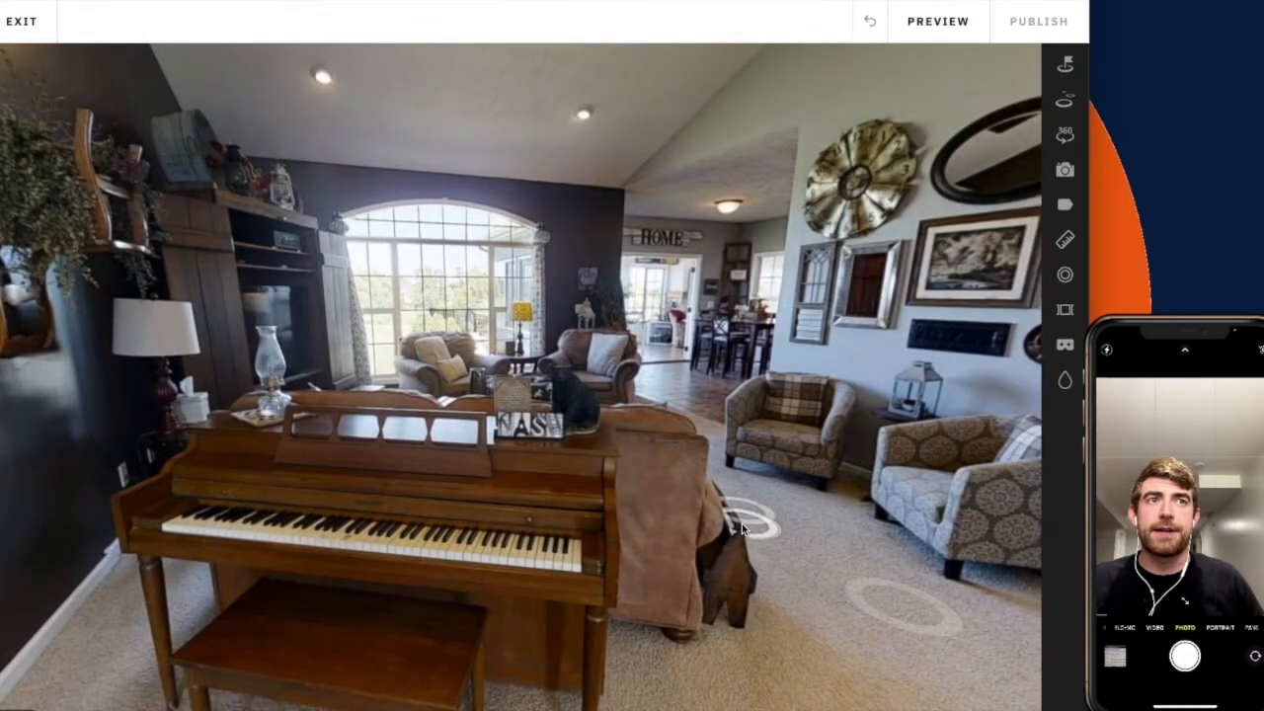
pyautogui.click(742, 523)
pyautogui.moveTo(274, 312); pyautogui.dragTo(375, 277)
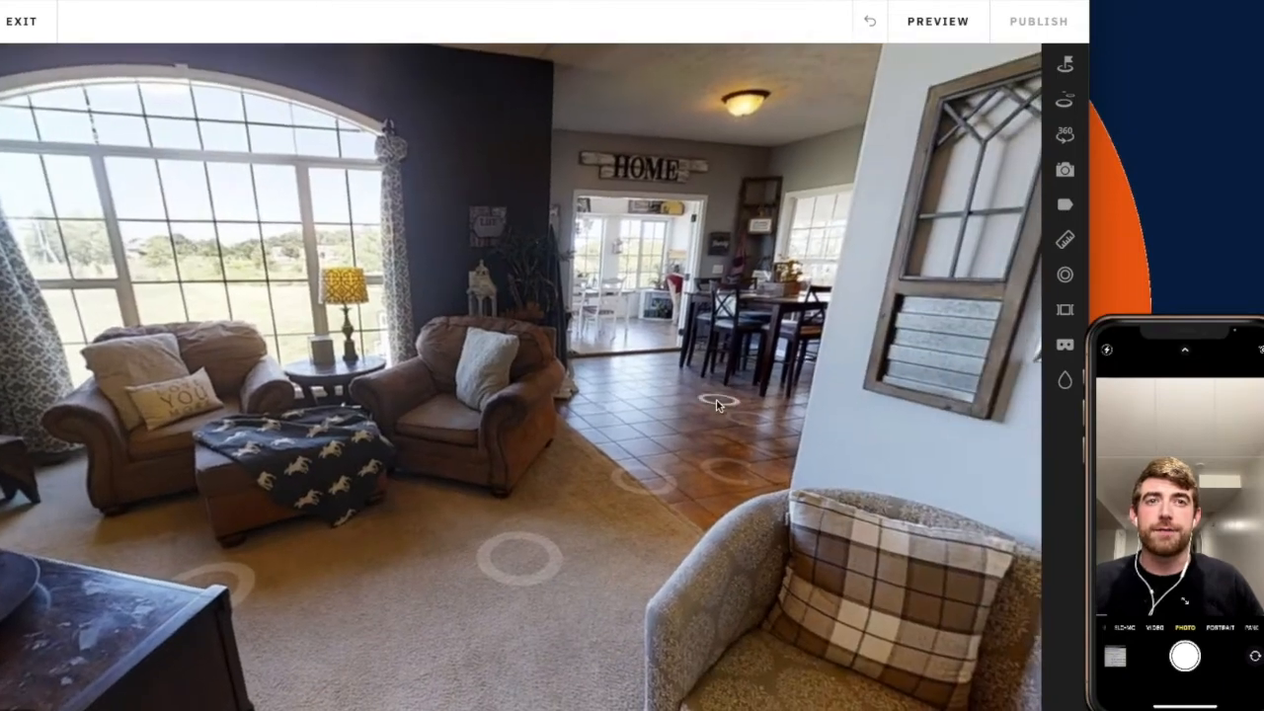
pyautogui.click(717, 401)
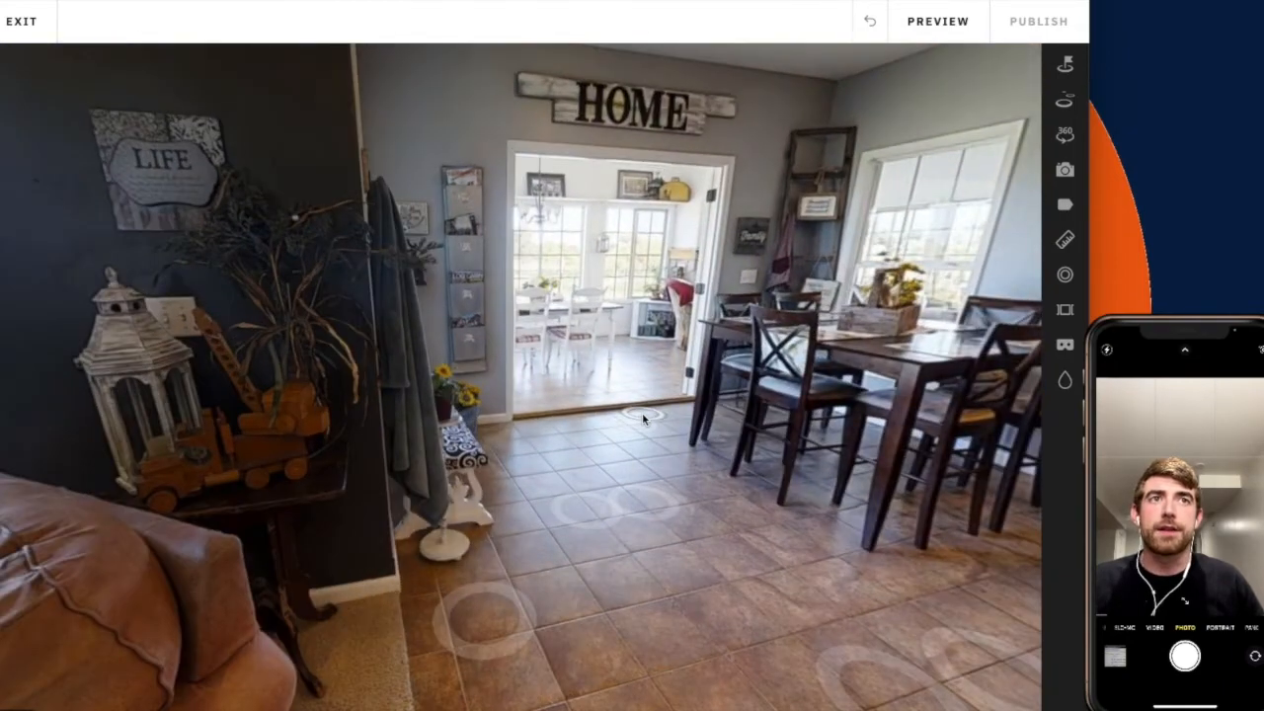
pyautogui.click(642, 414)
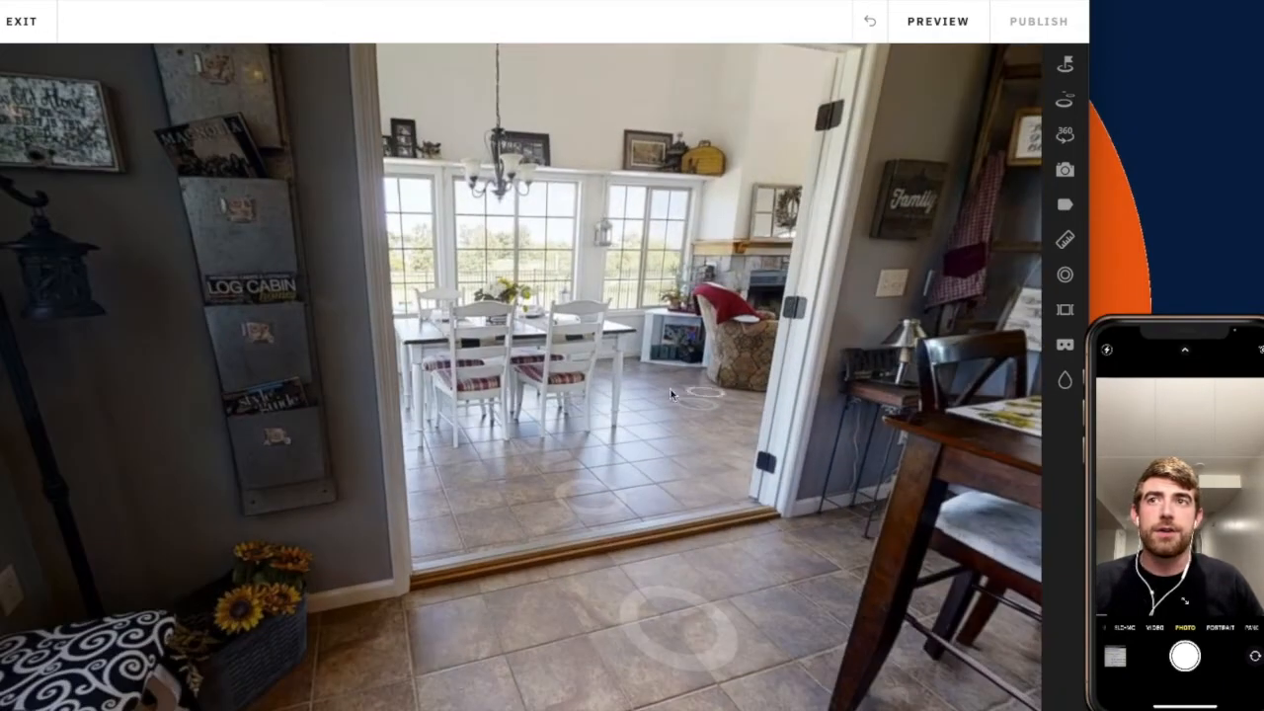
pyautogui.moveTo(692, 338); pyautogui.dragTo(425, 330)
pyautogui.moveTo(813, 318); pyautogui.dragTo(455, 326)
pyautogui.moveTo(855, 323); pyautogui.dragTo(807, 329)
pyautogui.click(806, 328)
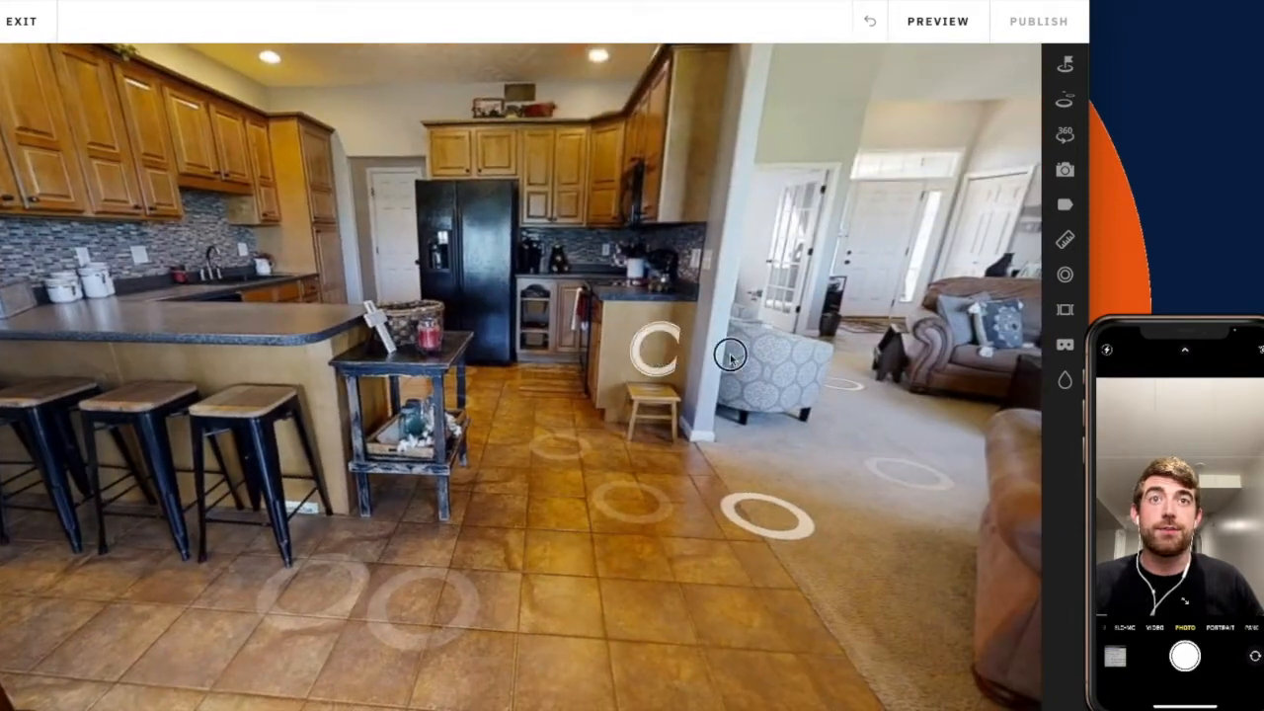
pyautogui.click(727, 352)
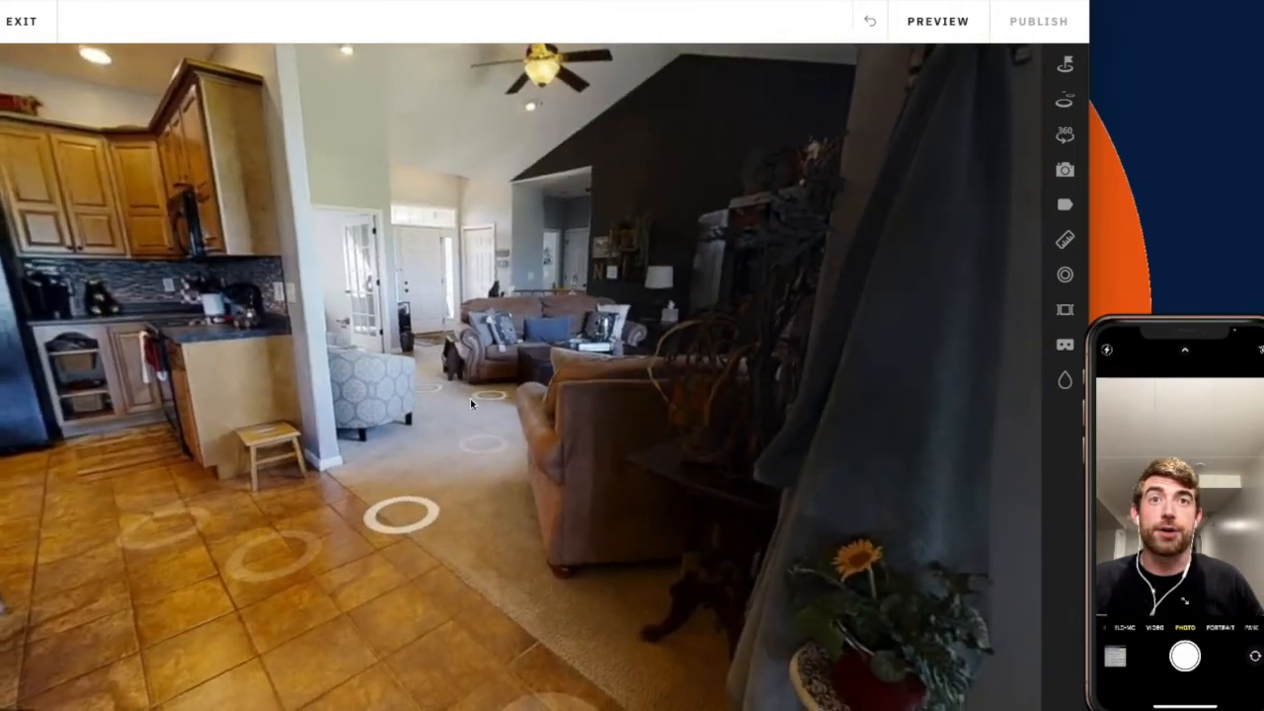
pyautogui.click(468, 399)
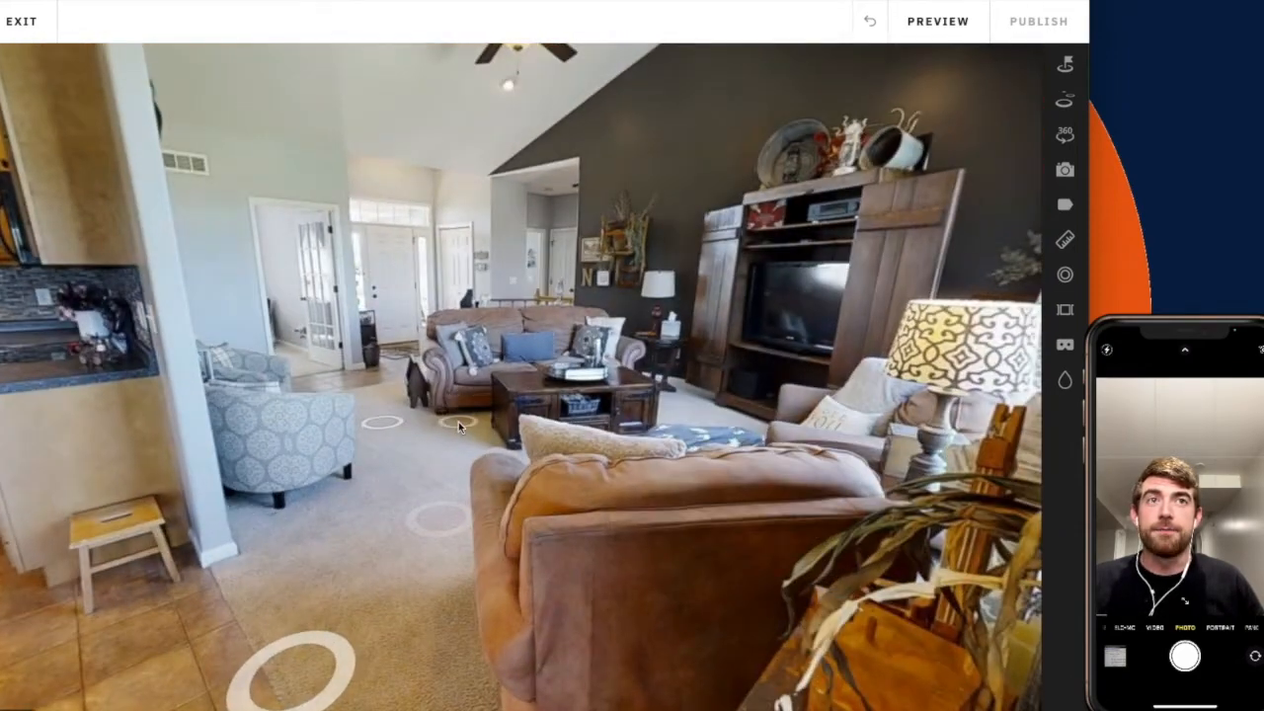
pyautogui.click(458, 422)
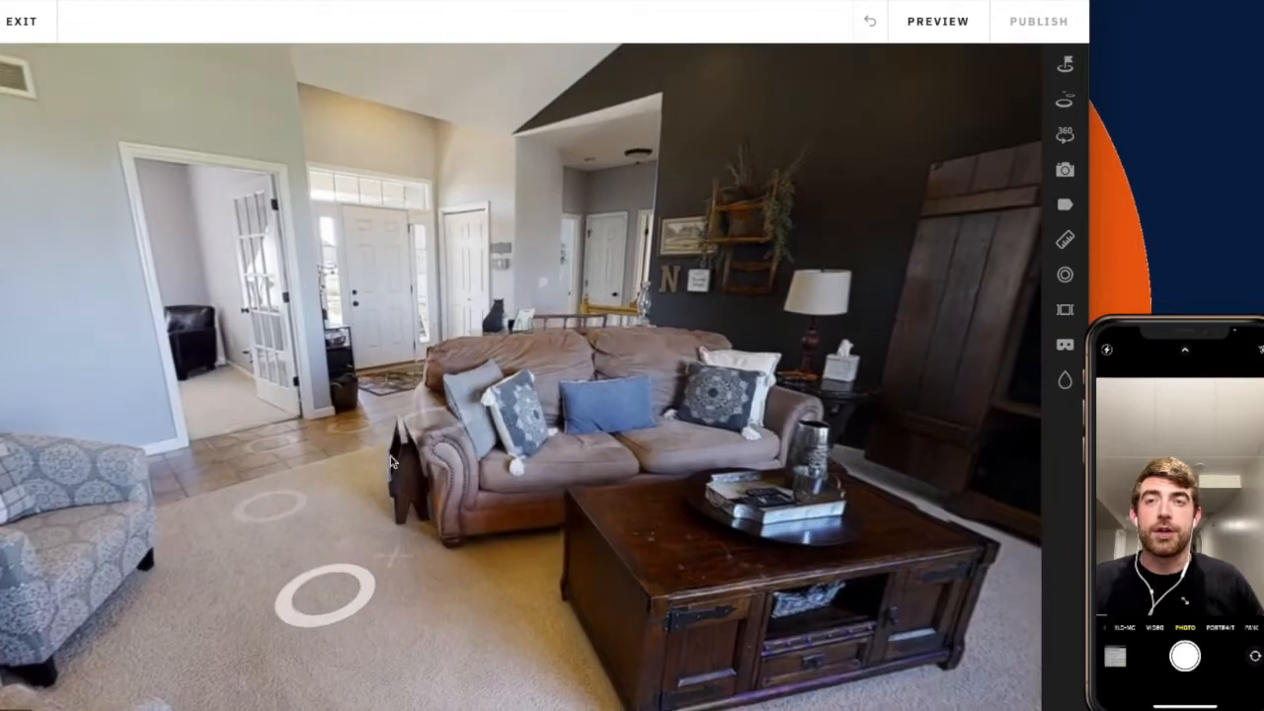
pyautogui.click(246, 538)
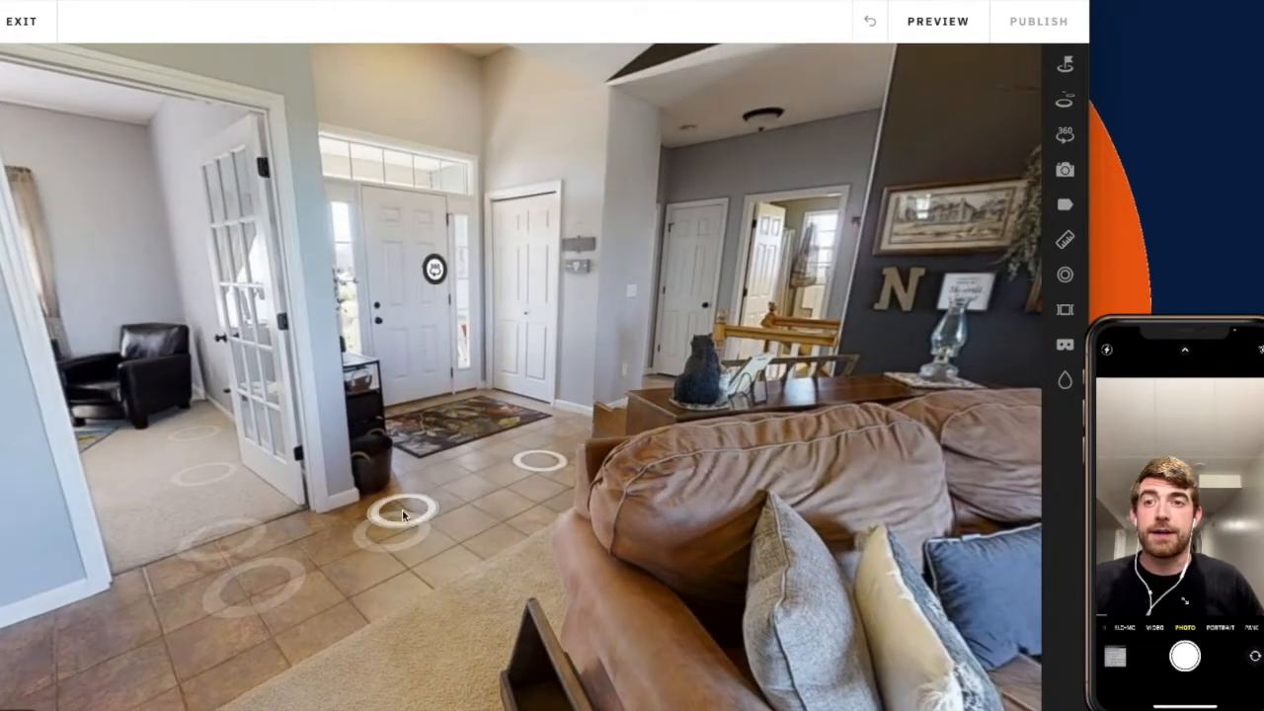
# Face the living room wall with the framed pictures and mirrors from beside the piano, and open the Blur tool.
pyautogui.click(395, 525)
pyautogui.moveTo(686, 356); pyautogui.dragTo(326, 350)
pyautogui.moveTo(656, 321); pyautogui.dragTo(435, 357)
pyautogui.moveTo(540, 385); pyautogui.dragTo(661, 377)
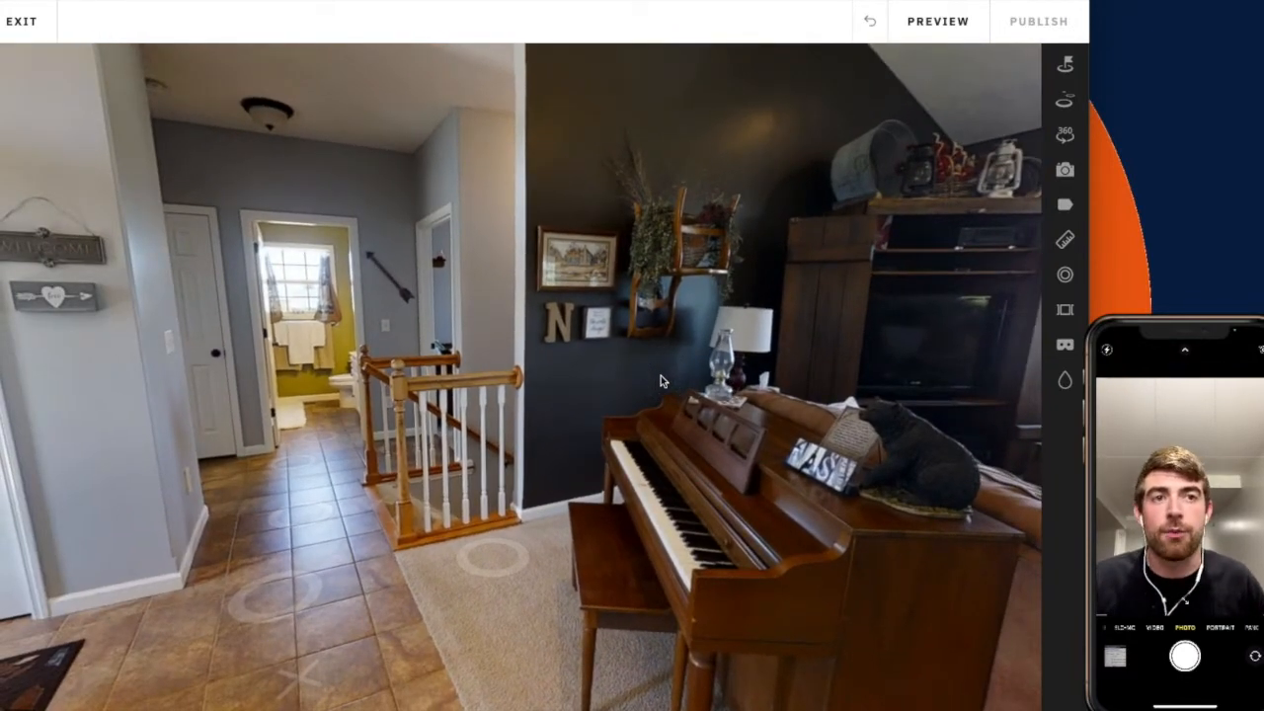
pyautogui.click(708, 332)
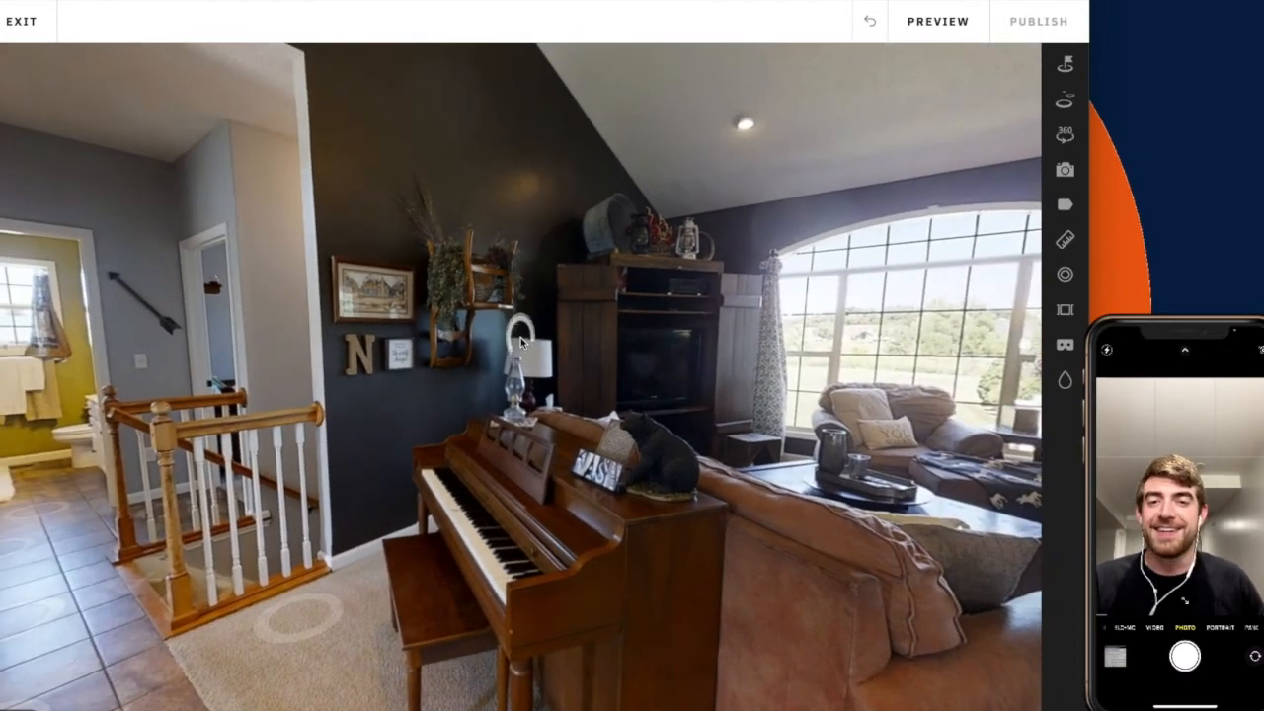
pyautogui.click(712, 320)
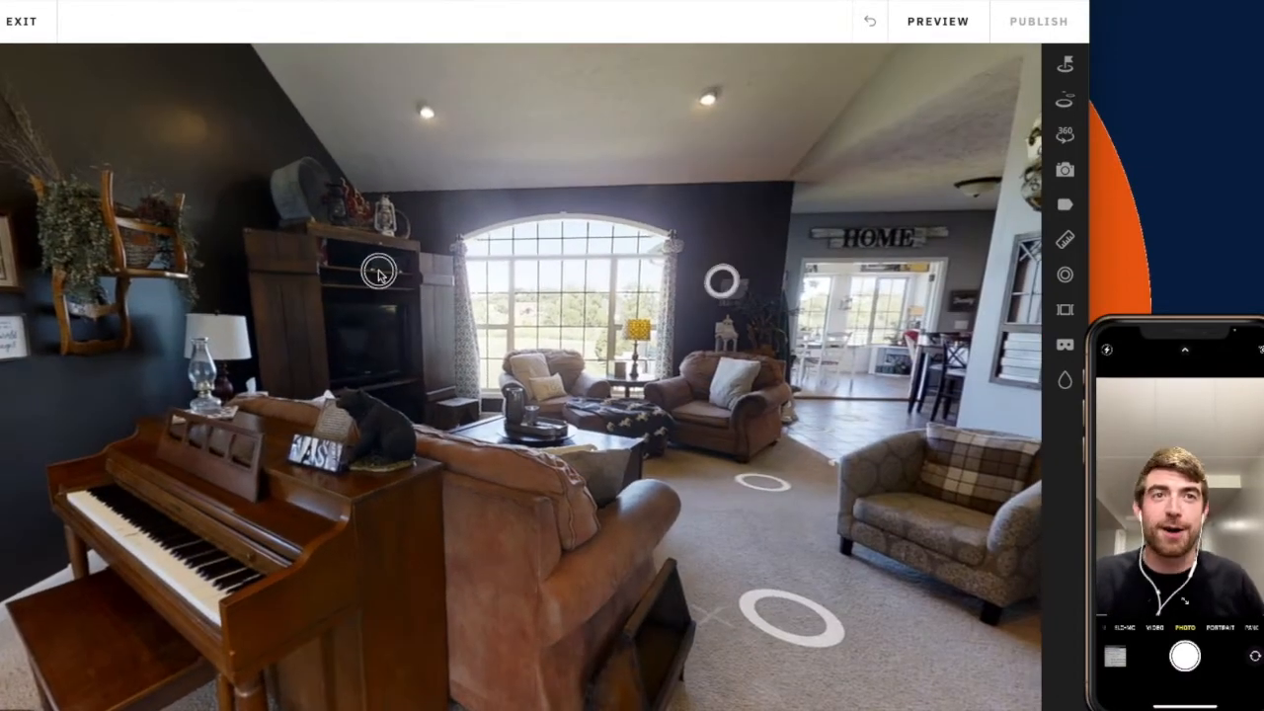
pyautogui.moveTo(420, 282); pyautogui.dragTo(296, 272)
pyautogui.moveTo(728, 316); pyautogui.dragTo(705, 443)
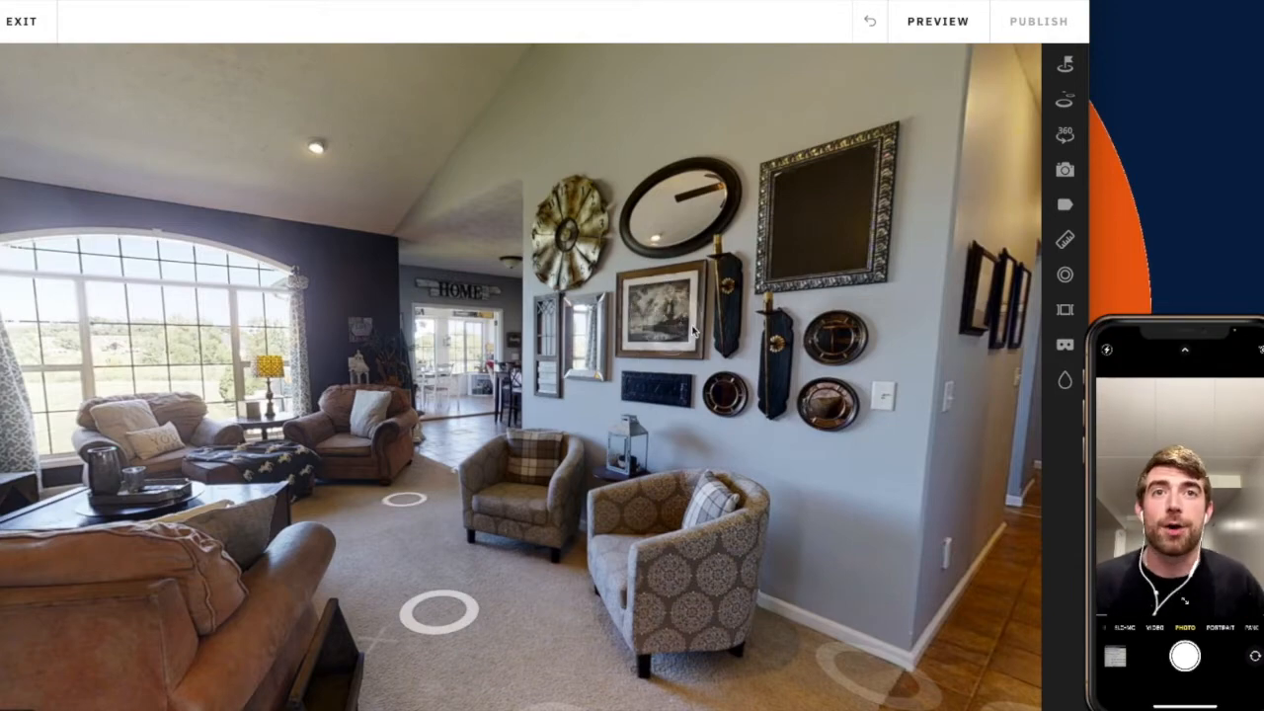
pyautogui.moveTo(587, 390); pyautogui.dragTo(612, 368)
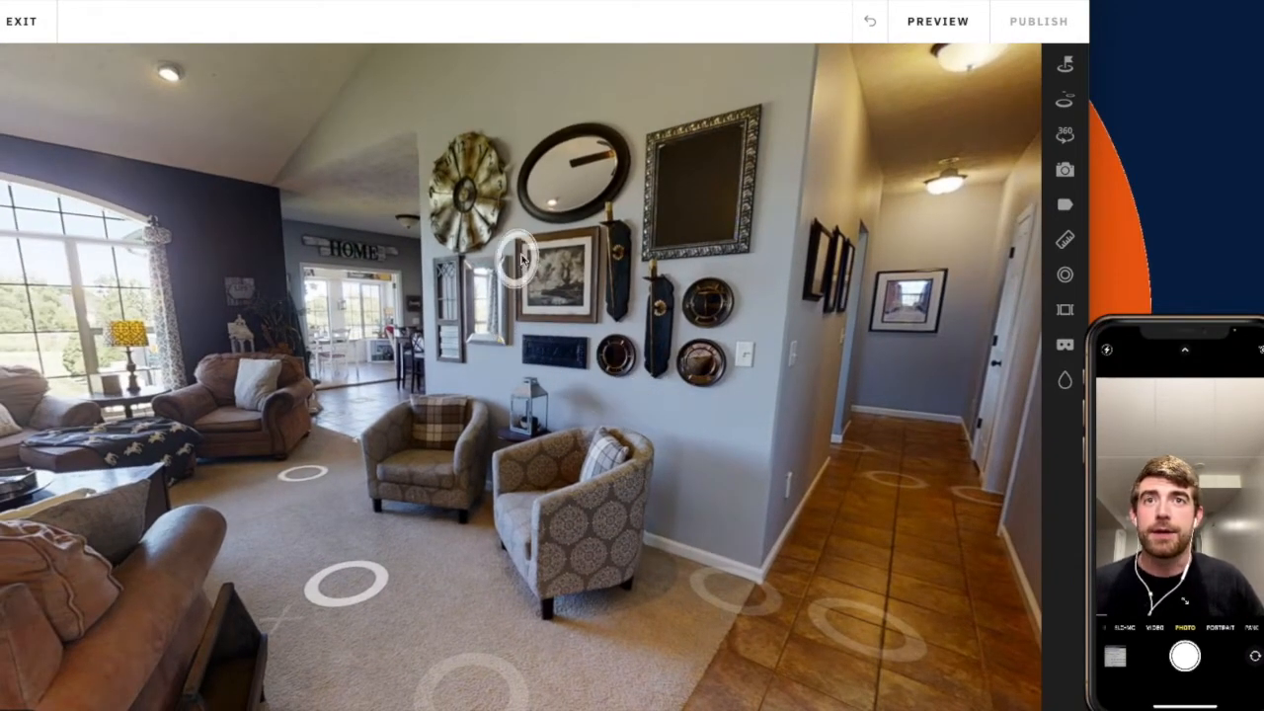
pyautogui.click(1065, 381)
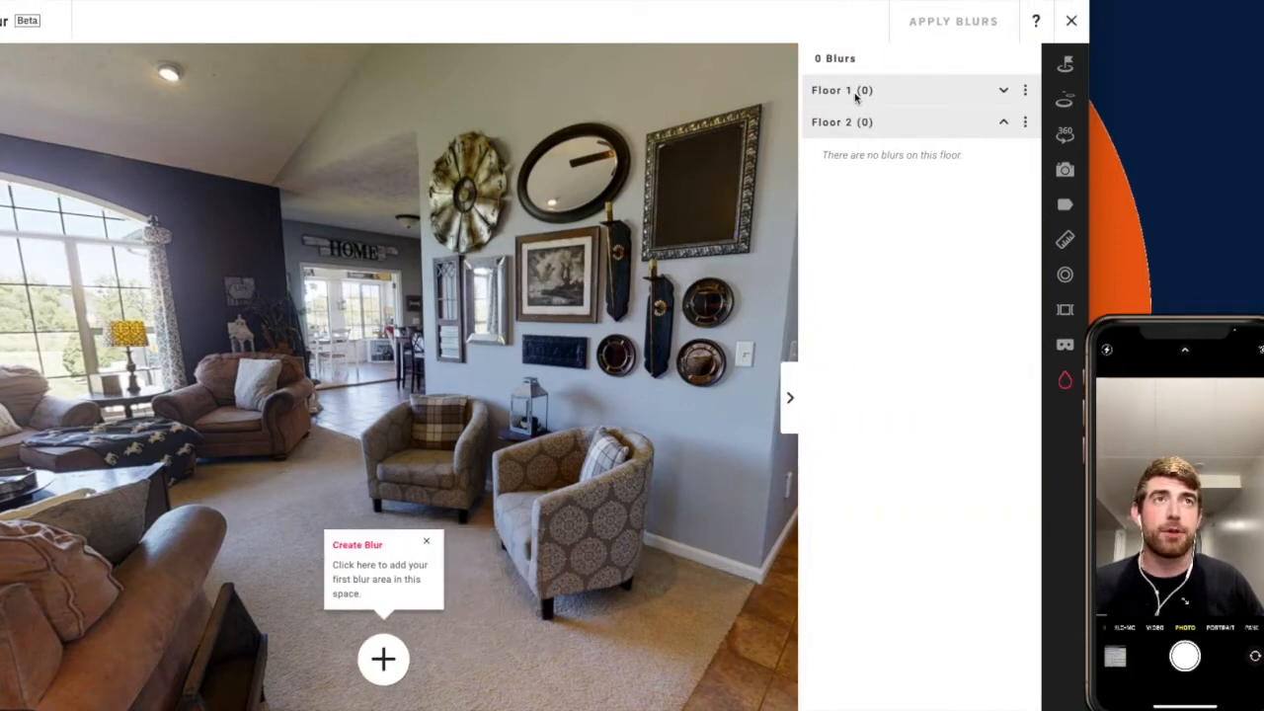
# Create blurs over the framed picture in the middle of the living room wall, reducing the brush size to 6 to cover the image.
pyautogui.click(383, 658)
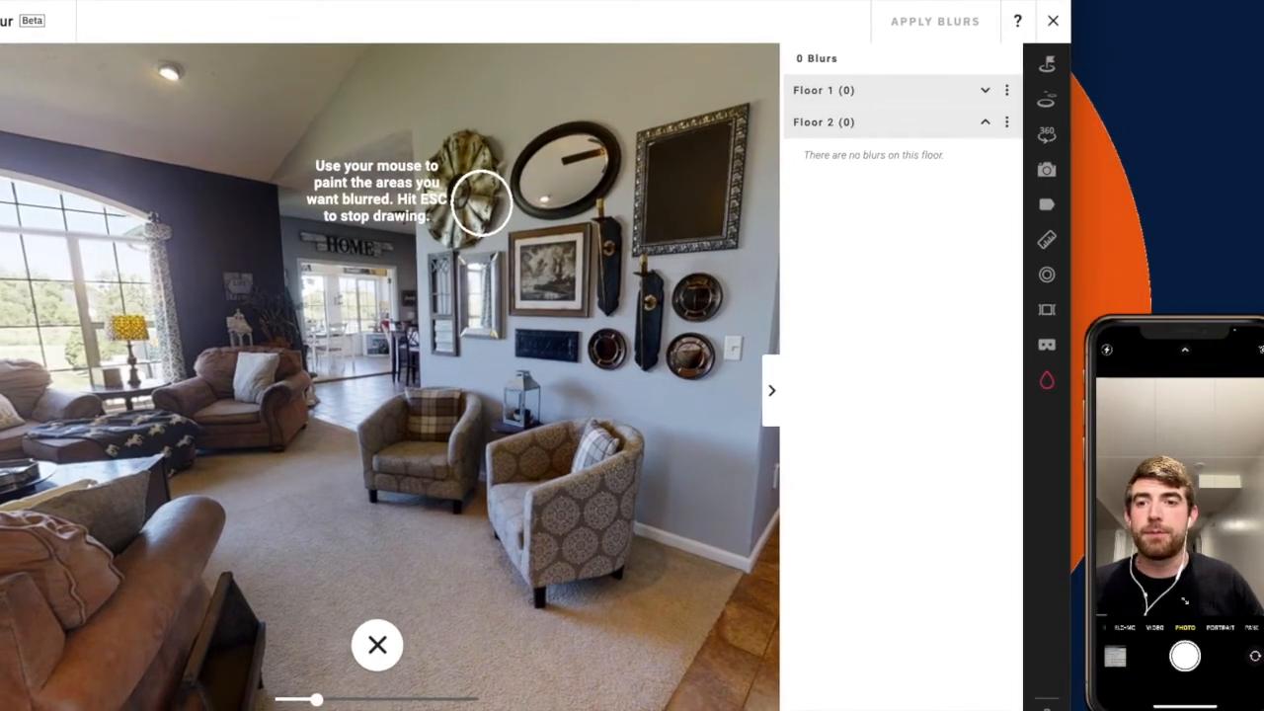
pyautogui.moveTo(322, 699)
pyautogui.mouseDown()
pyautogui.moveTo(468, 700)
pyautogui.moveTo(283, 699)
pyautogui.moveTo(311, 699)
pyautogui.mouseUp()
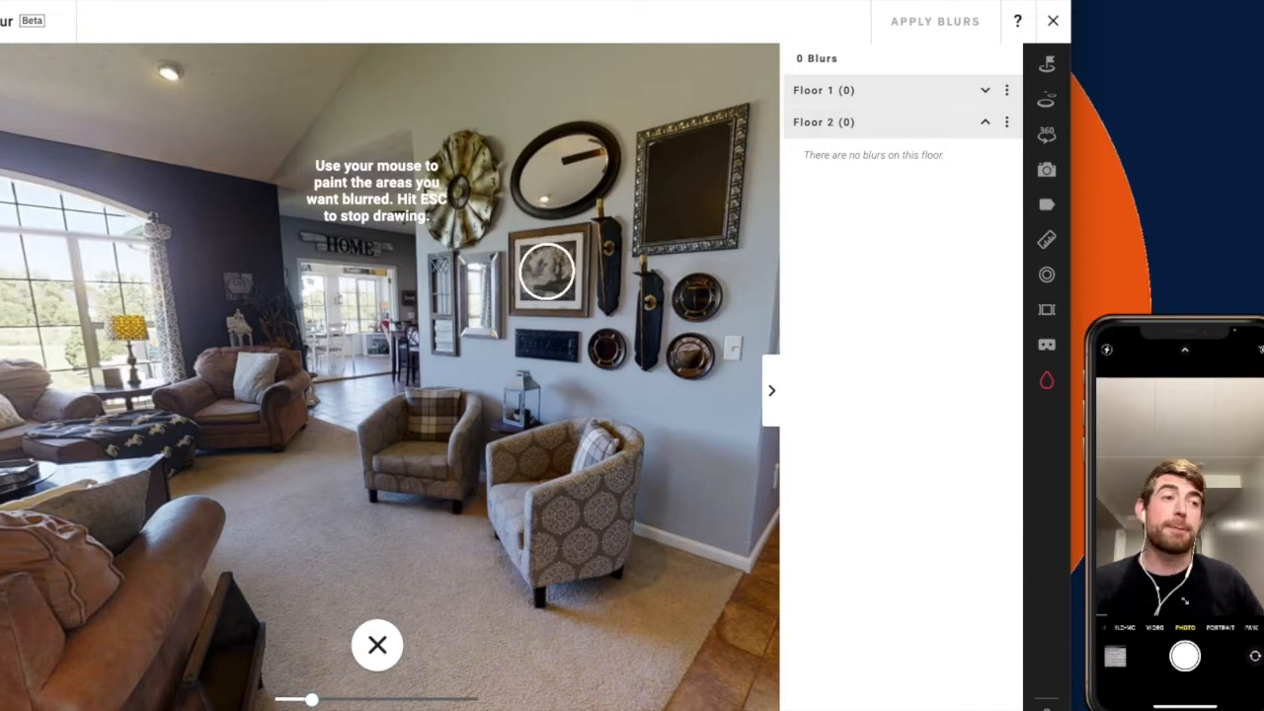
pyautogui.click(546, 270)
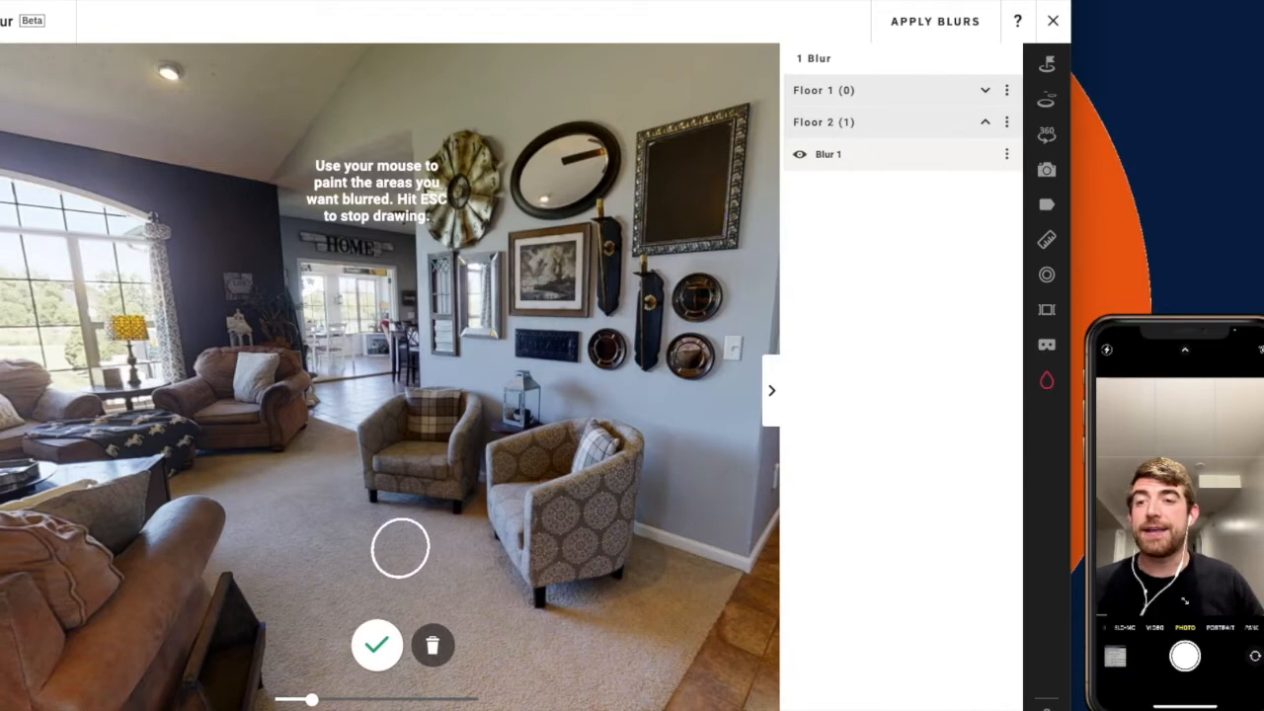
pyautogui.moveTo(310, 699); pyautogui.dragTo(293, 698)
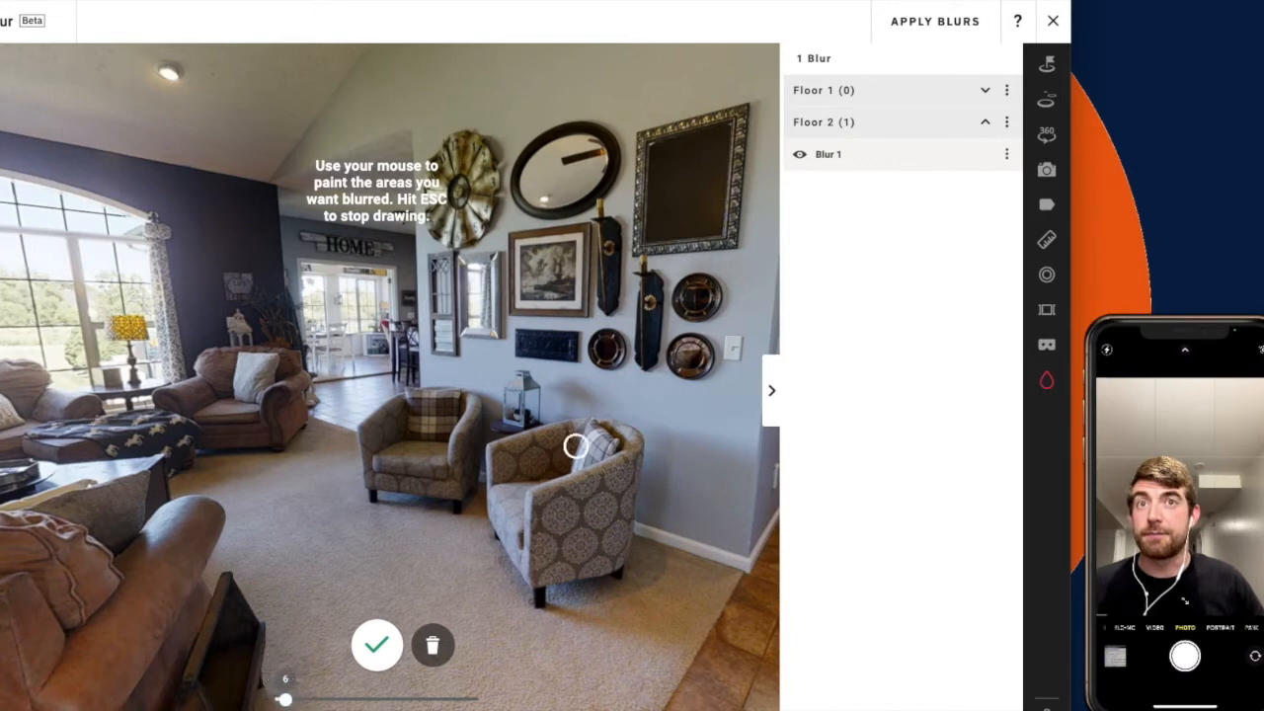
pyautogui.moveTo(529, 258); pyautogui.dragTo(530, 258)
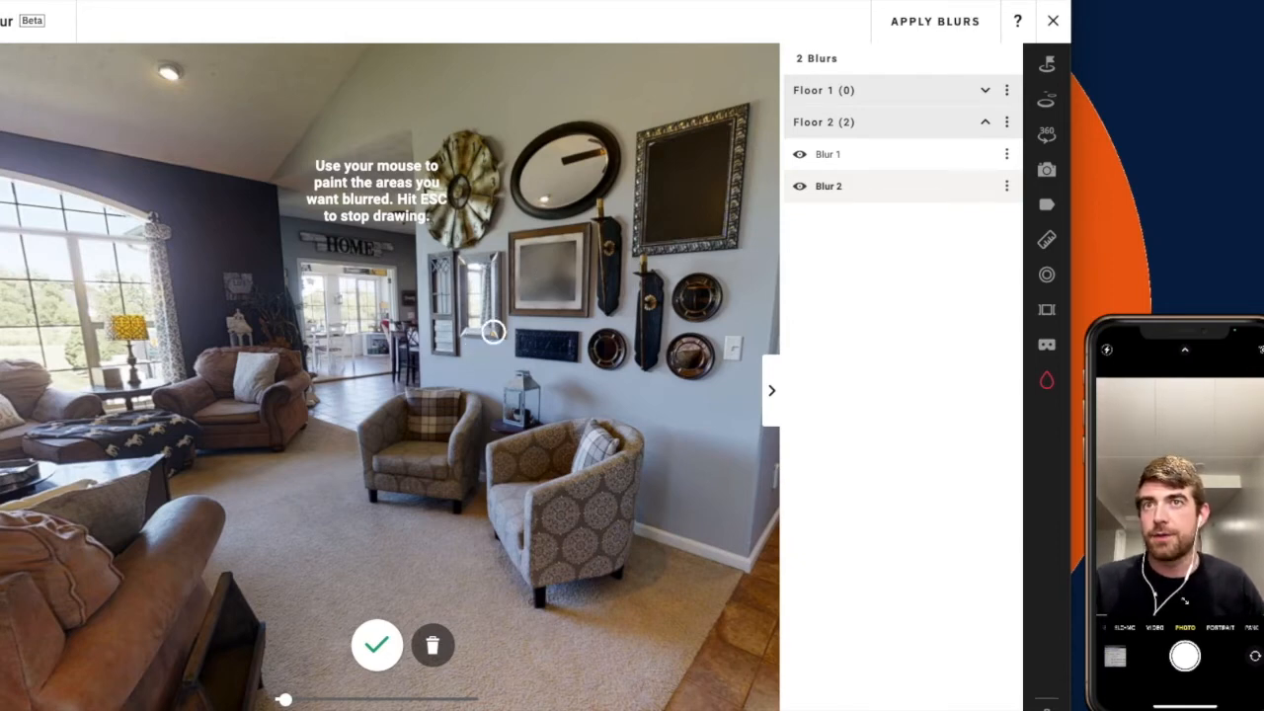
# Try painting a third blur in the living room view and delete it.
pyautogui.click(632, 216)
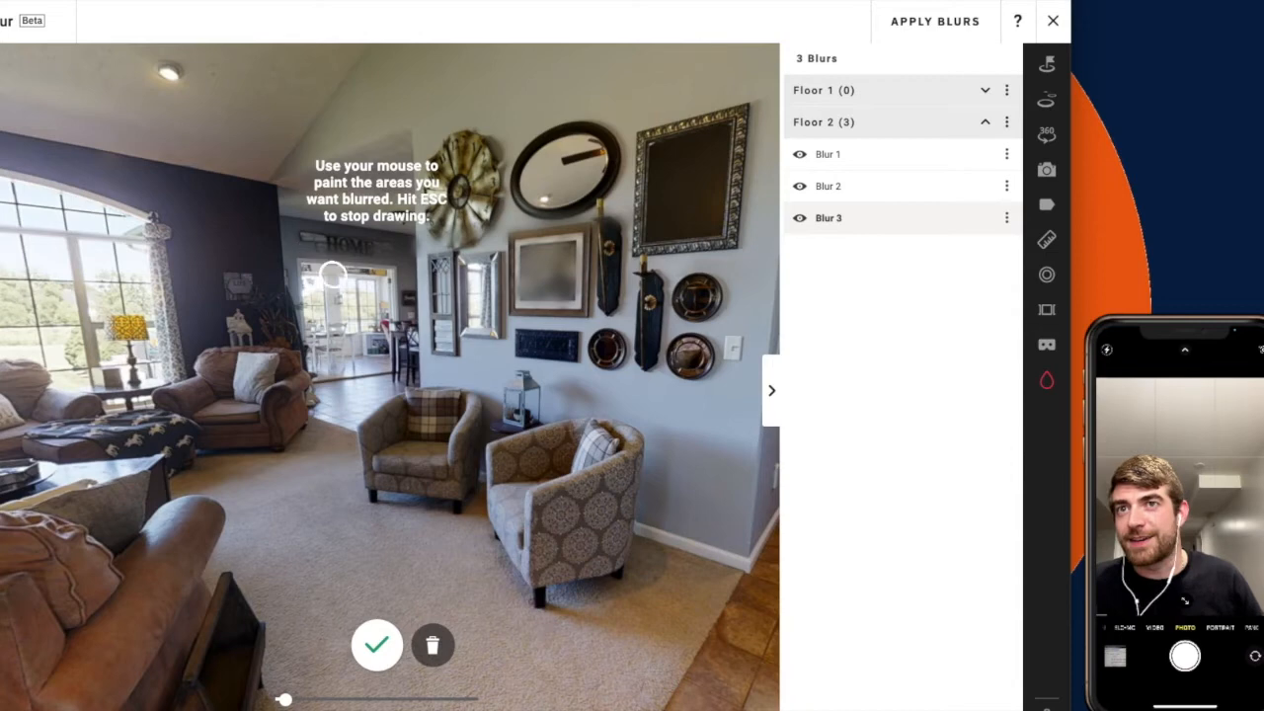
pyautogui.click(432, 652)
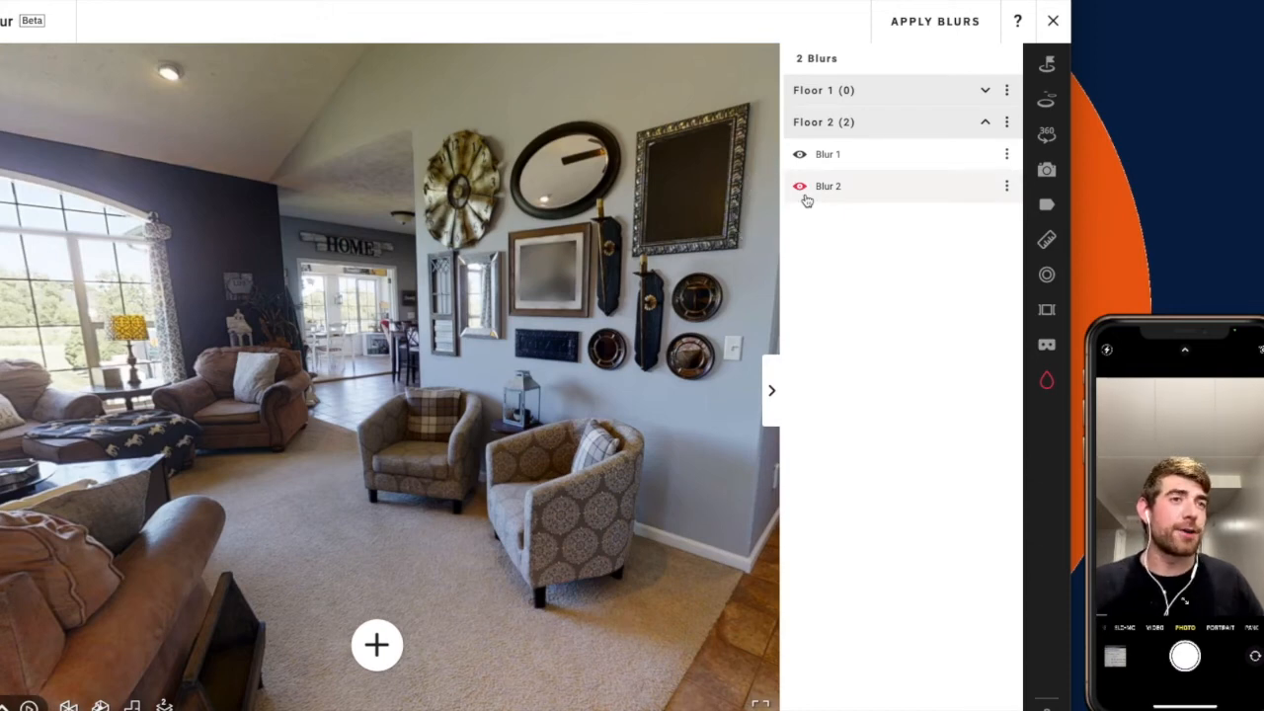
# Hide and show Blur 2 and Blur 1 in turn to check what each one covers.
pyautogui.click(801, 186)
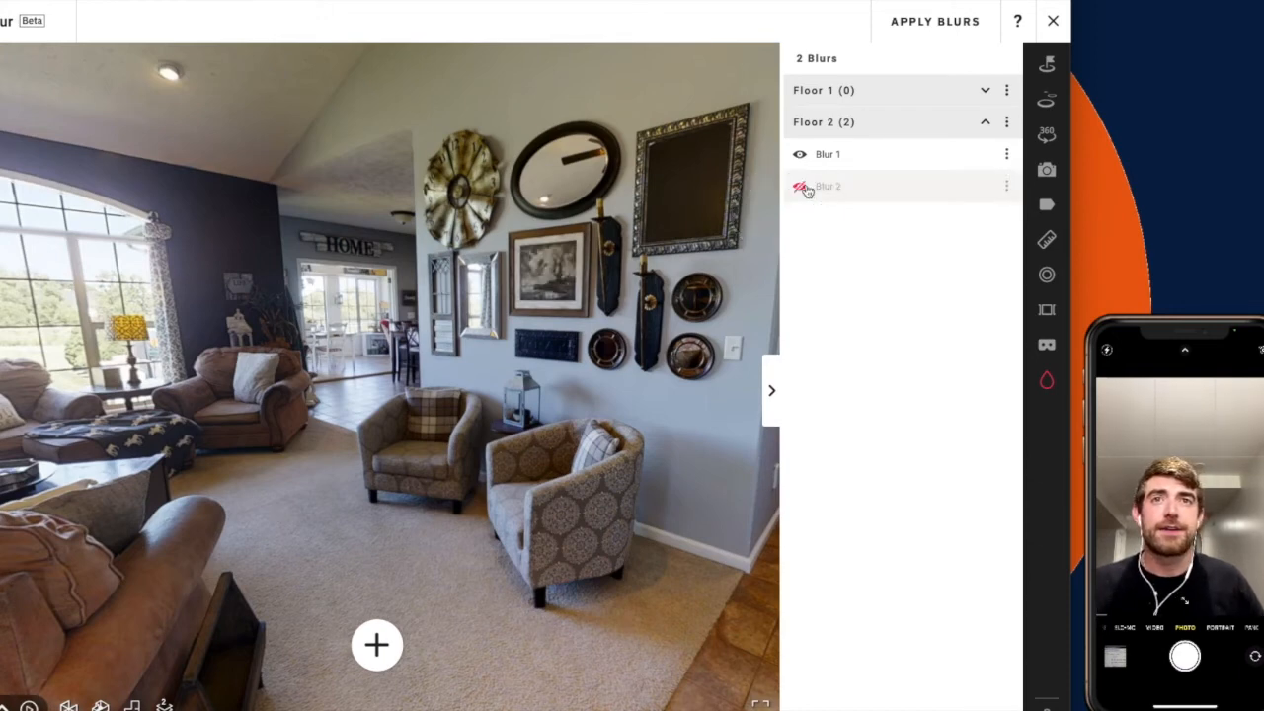
pyautogui.click(801, 187)
pyautogui.click(800, 155)
pyautogui.click(800, 158)
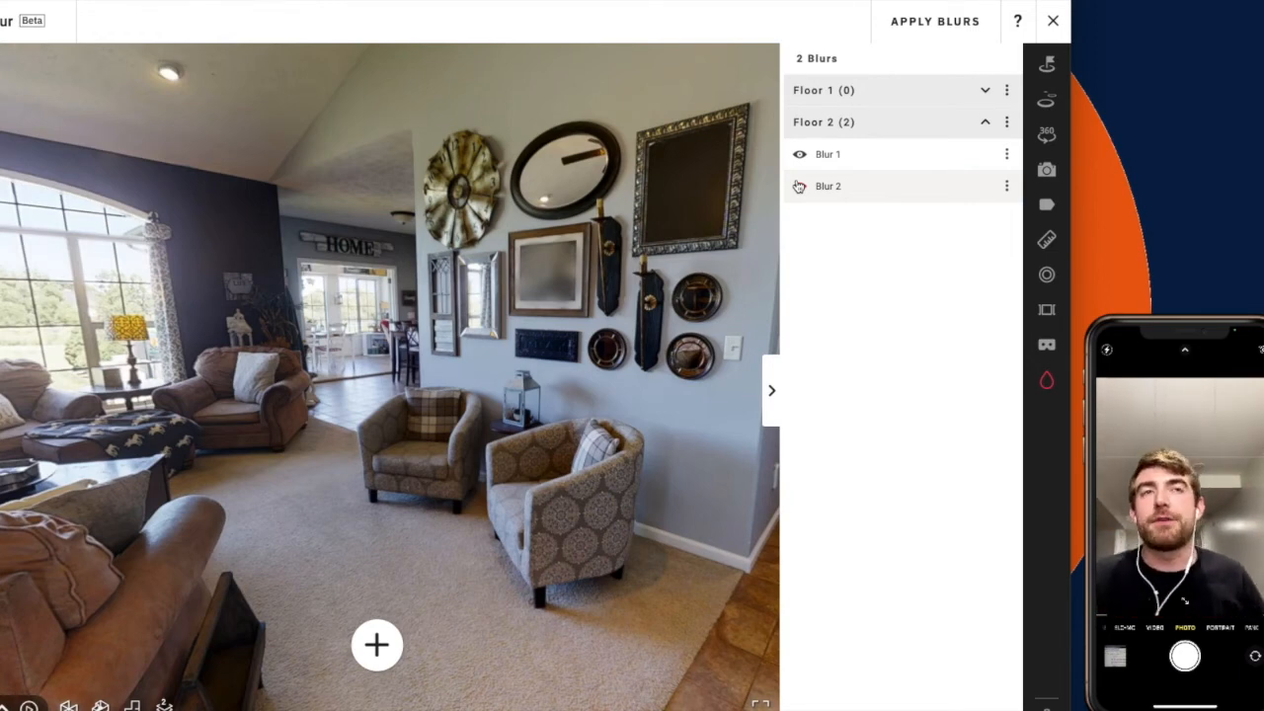
# Compare the framed picture with Blur 2 shown and hidden several times, and leave Blur 2 hidden.
pyautogui.click(802, 188)
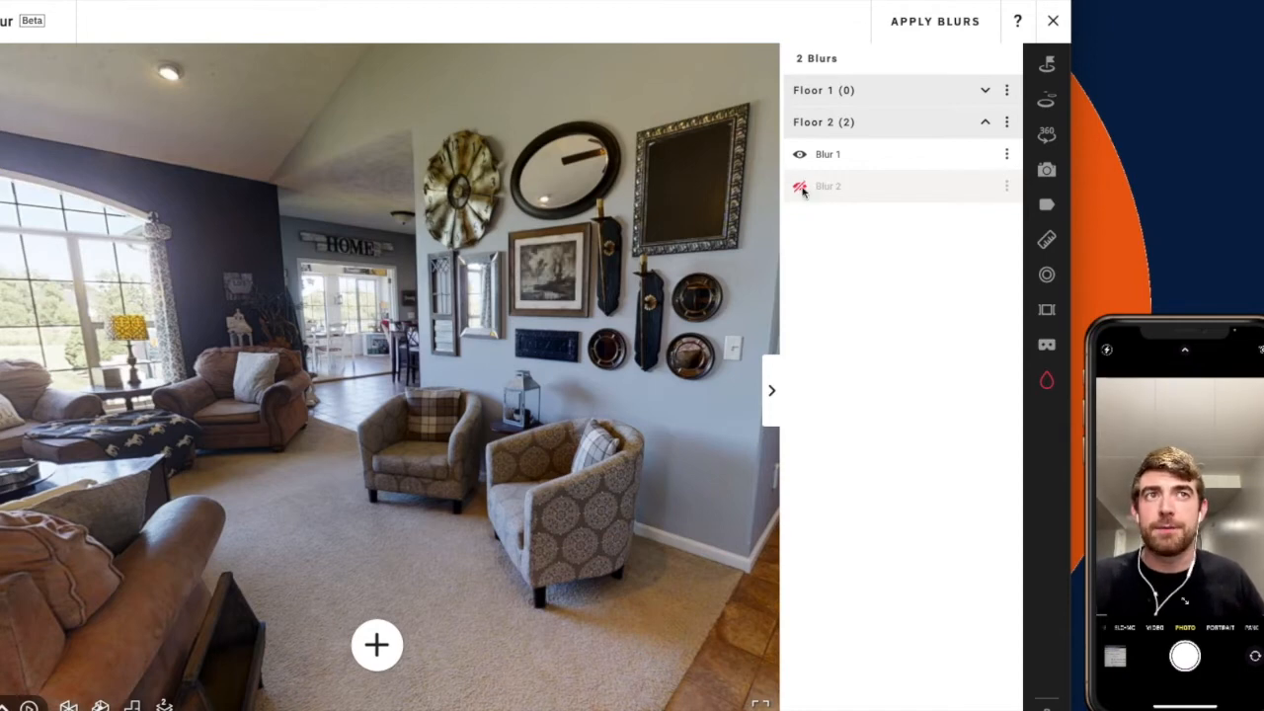
pyautogui.click(801, 188)
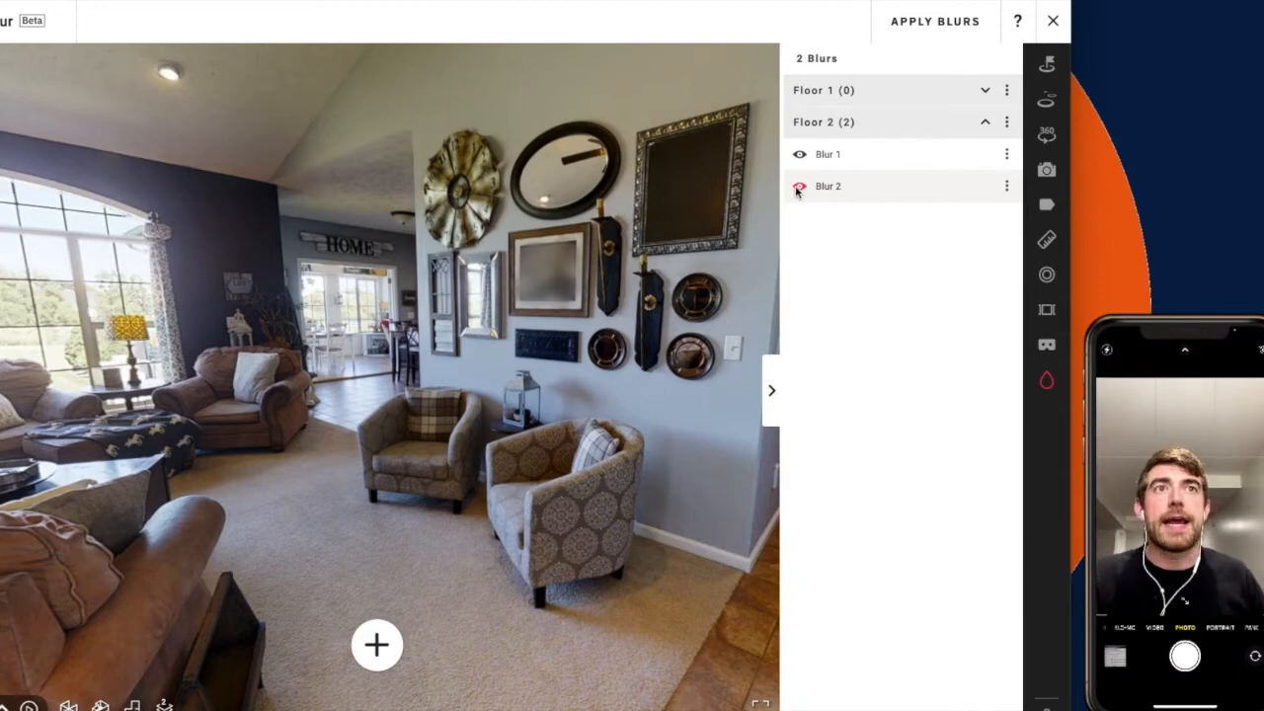
pyautogui.click(799, 188)
pyautogui.click(799, 187)
pyautogui.click(799, 188)
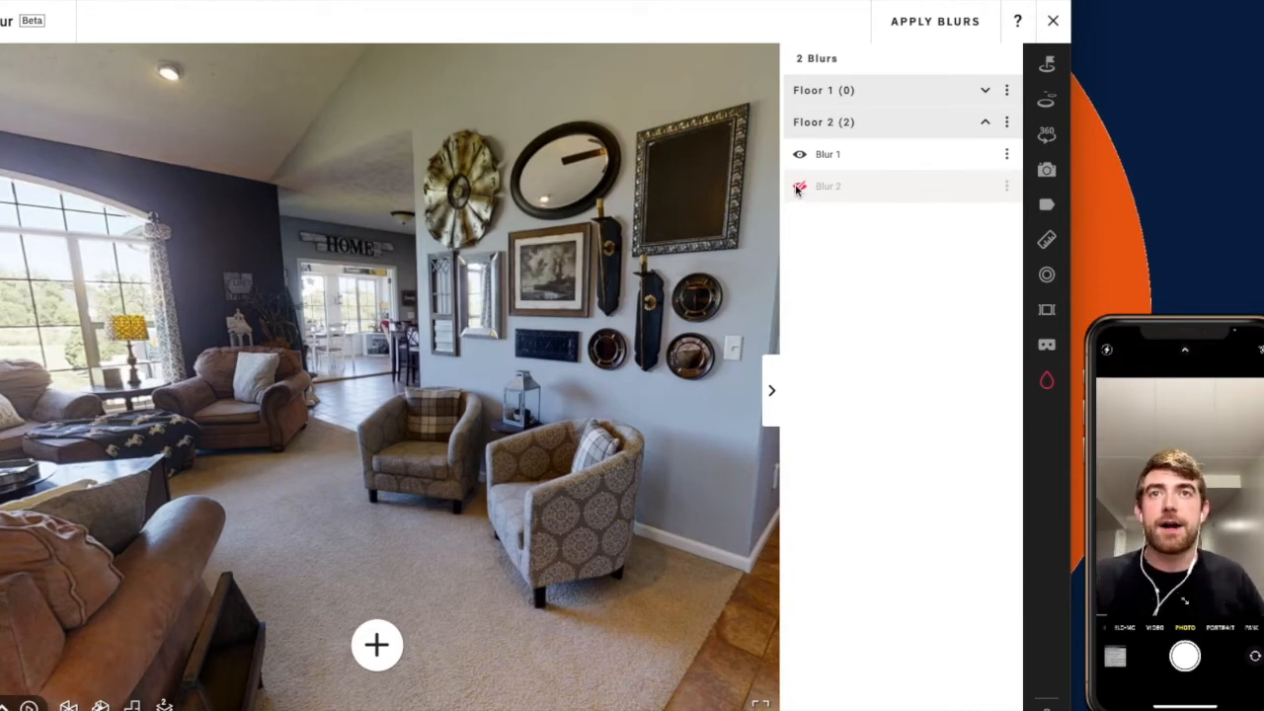
pyautogui.click(799, 188)
pyautogui.click(799, 187)
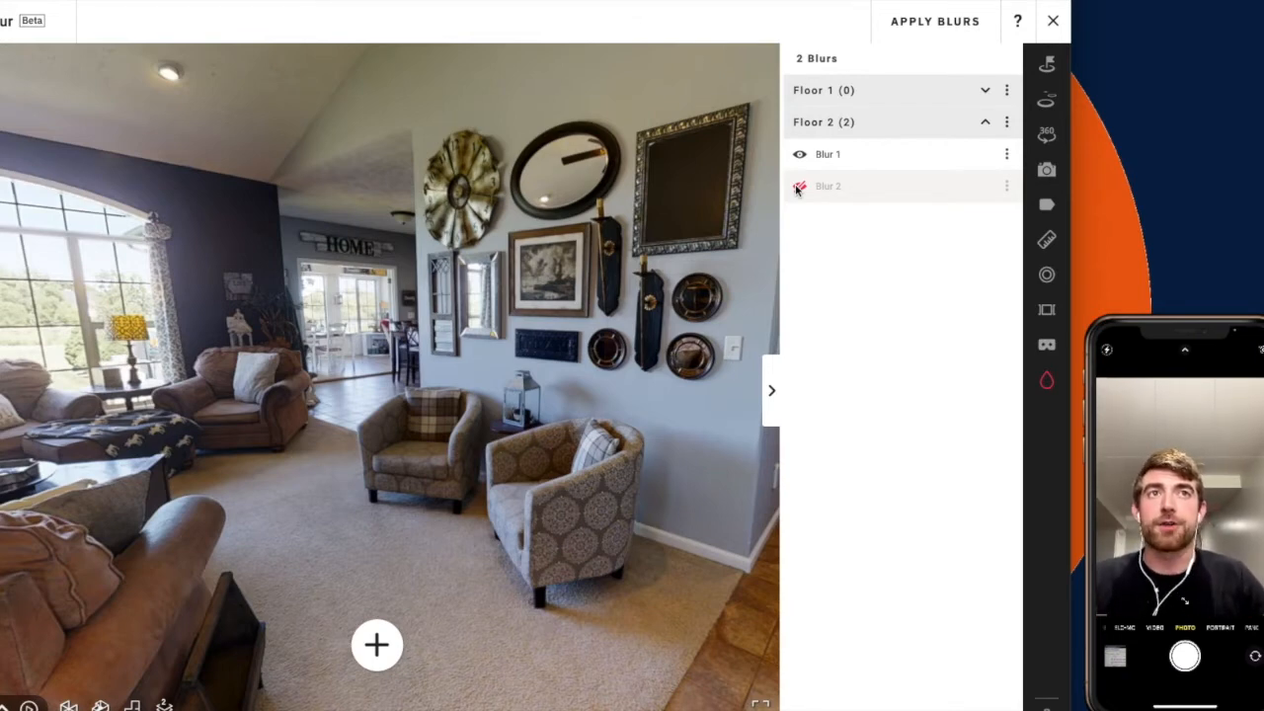
pyautogui.click(799, 188)
pyautogui.click(799, 187)
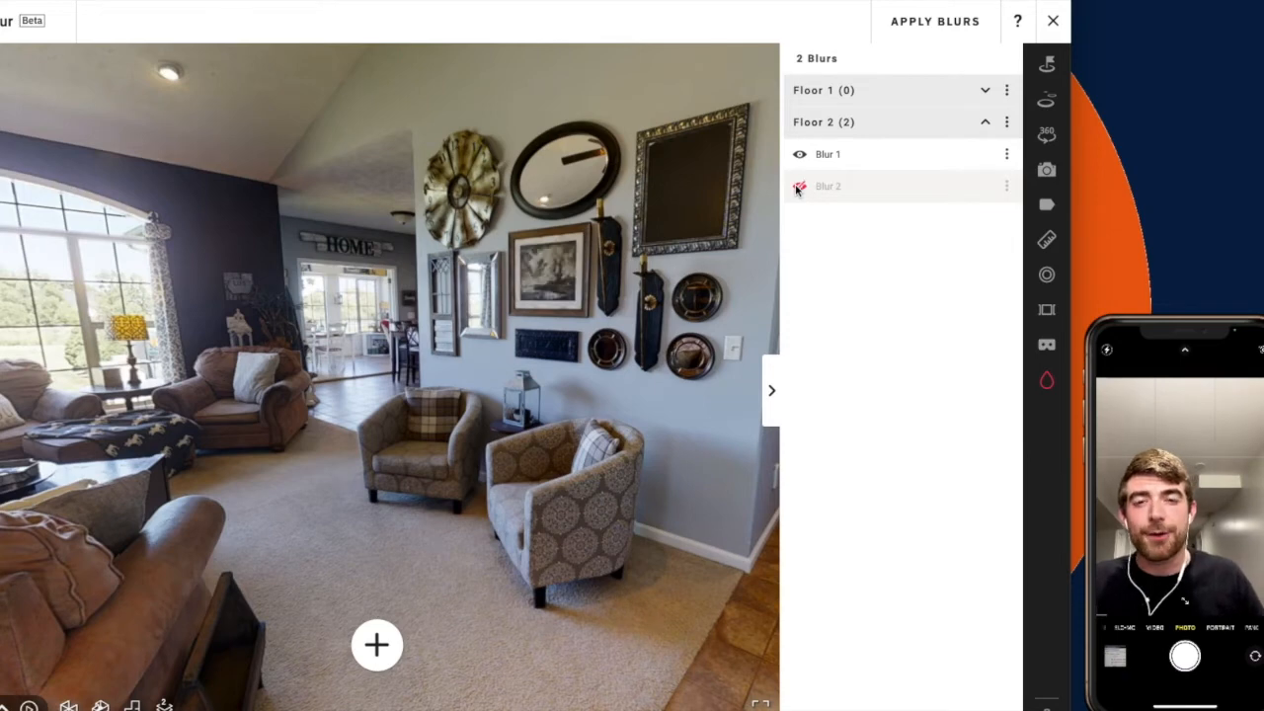
pyautogui.click(799, 188)
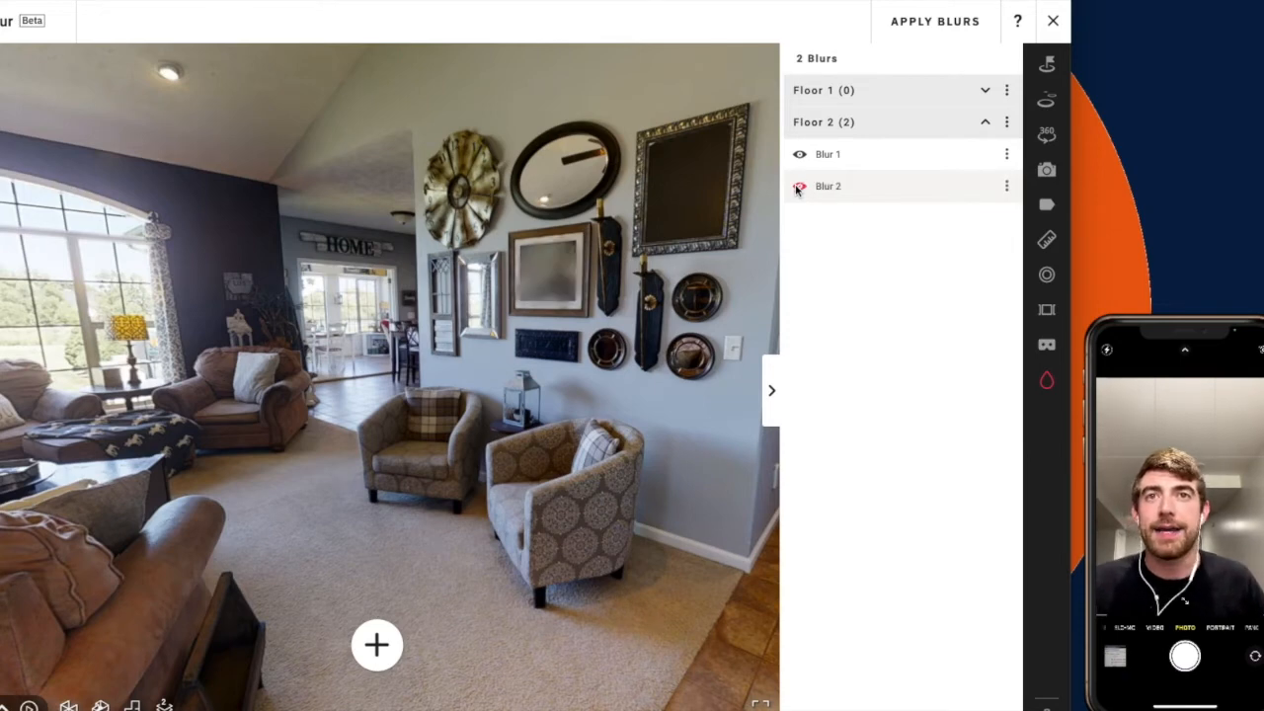
pyautogui.click(799, 188)
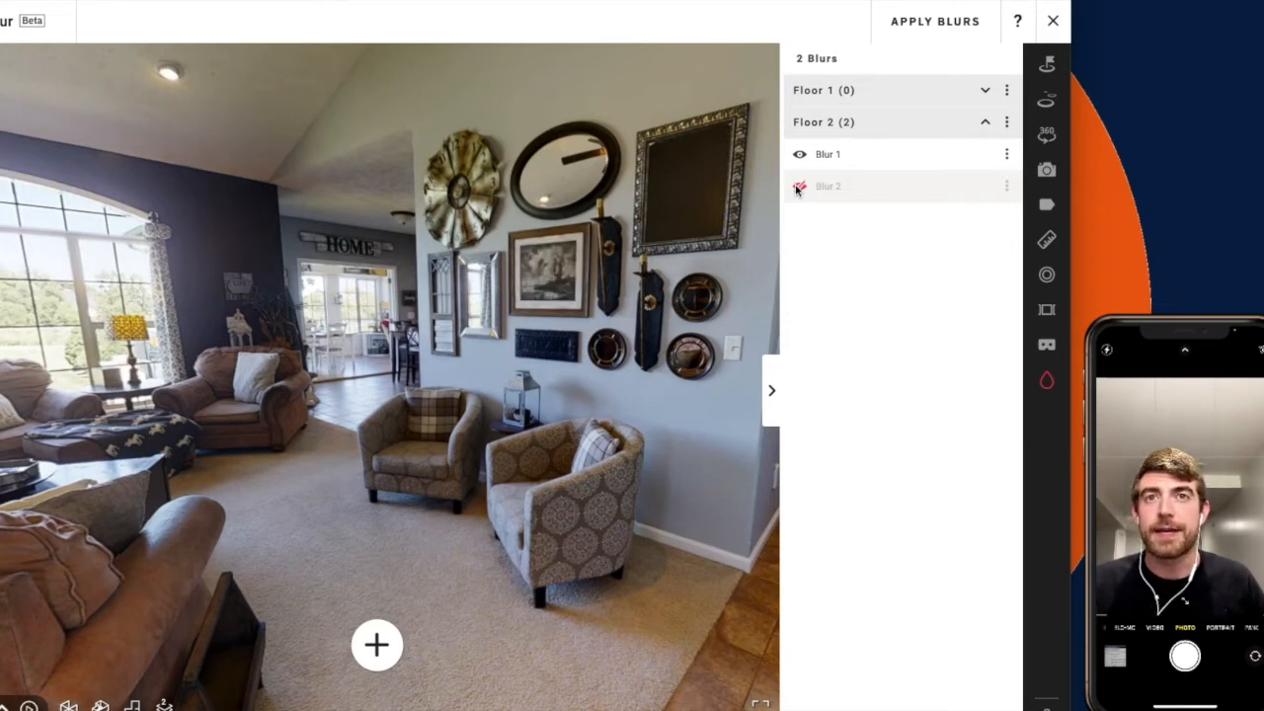
pyautogui.click(799, 188)
pyautogui.click(799, 187)
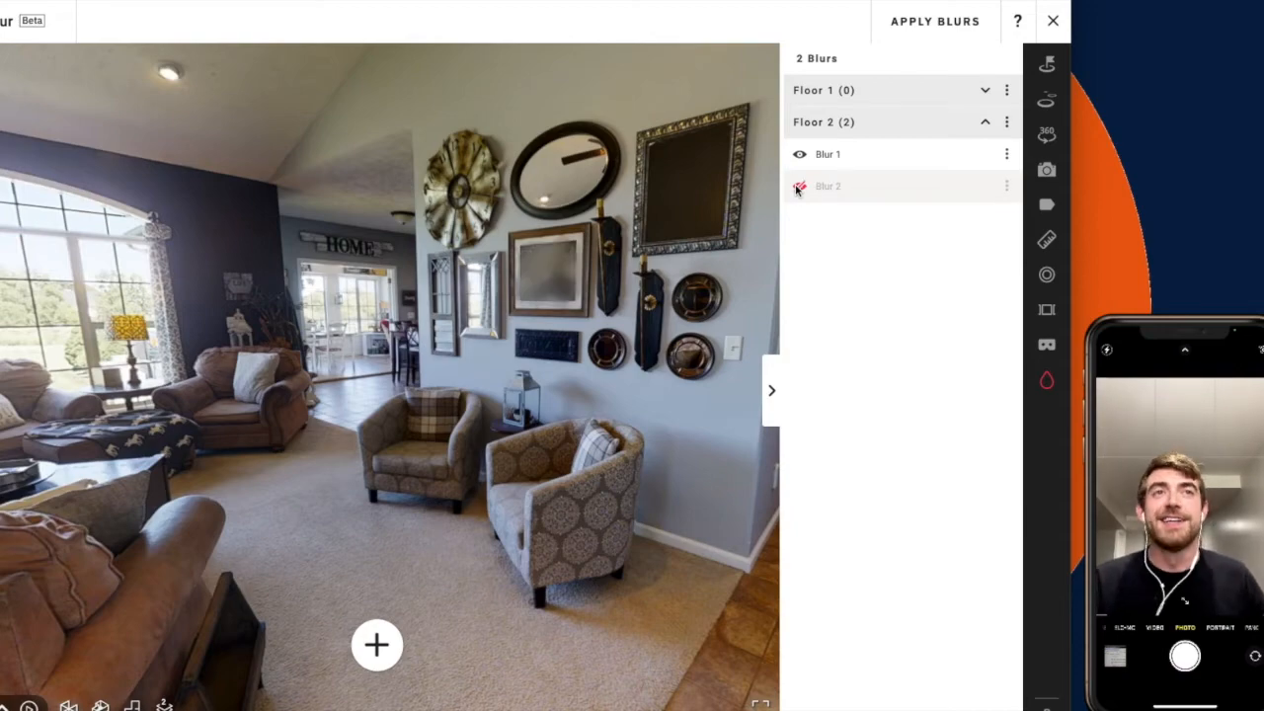
# Walk from the living room down the tiled hallway to the framed poster on its end wall.
pyautogui.moveTo(611, 223); pyautogui.dragTo(398, 216)
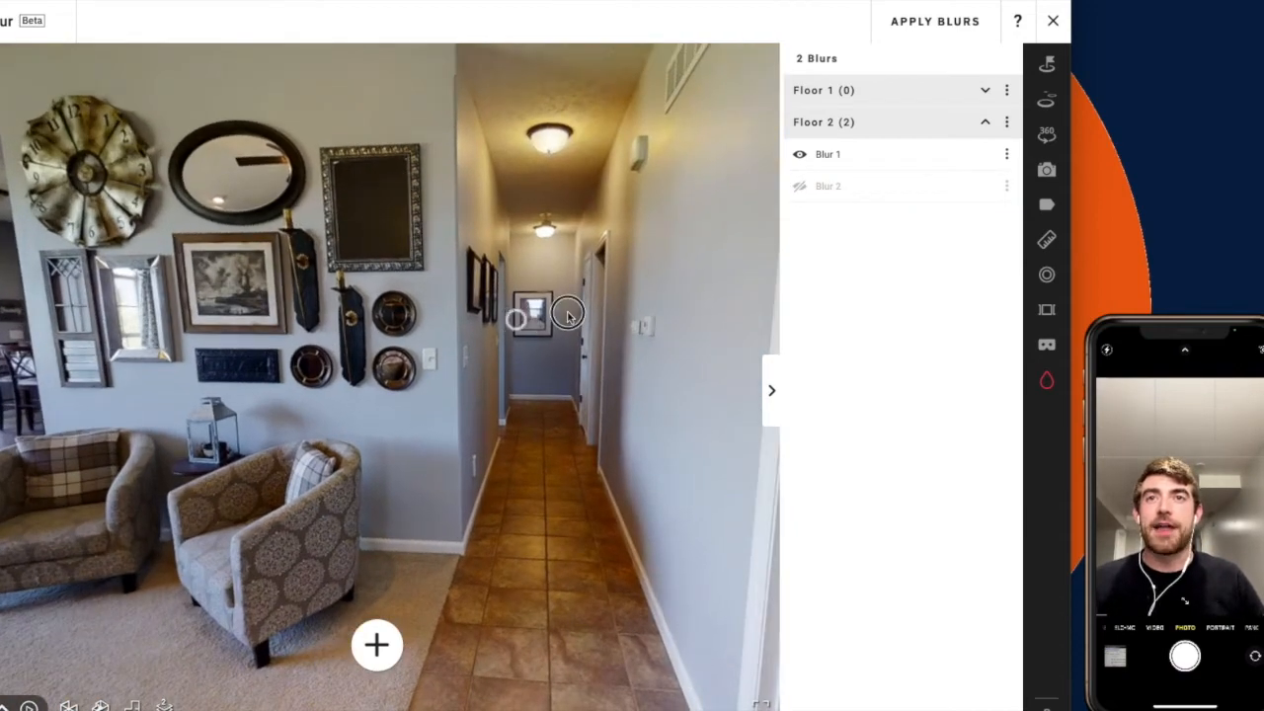
pyautogui.moveTo(568, 312); pyautogui.dragTo(615, 312)
pyautogui.click(641, 464)
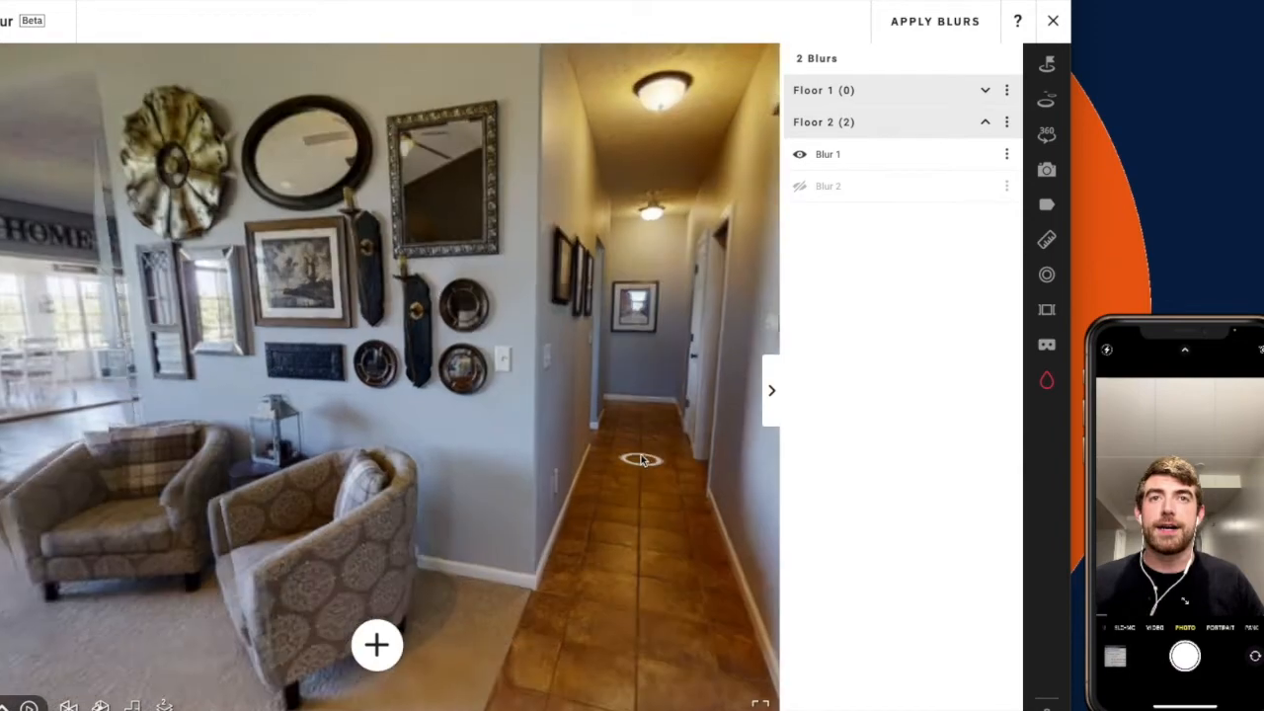
pyautogui.click(640, 447)
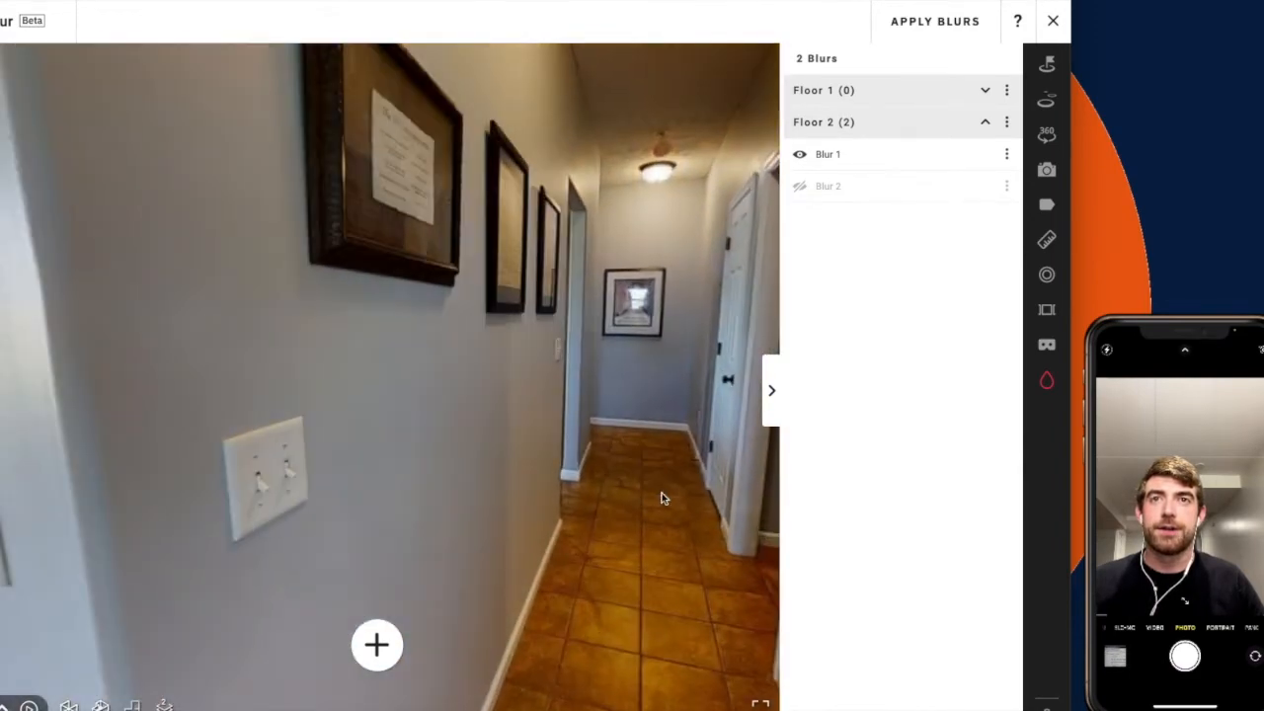
pyautogui.click(661, 494)
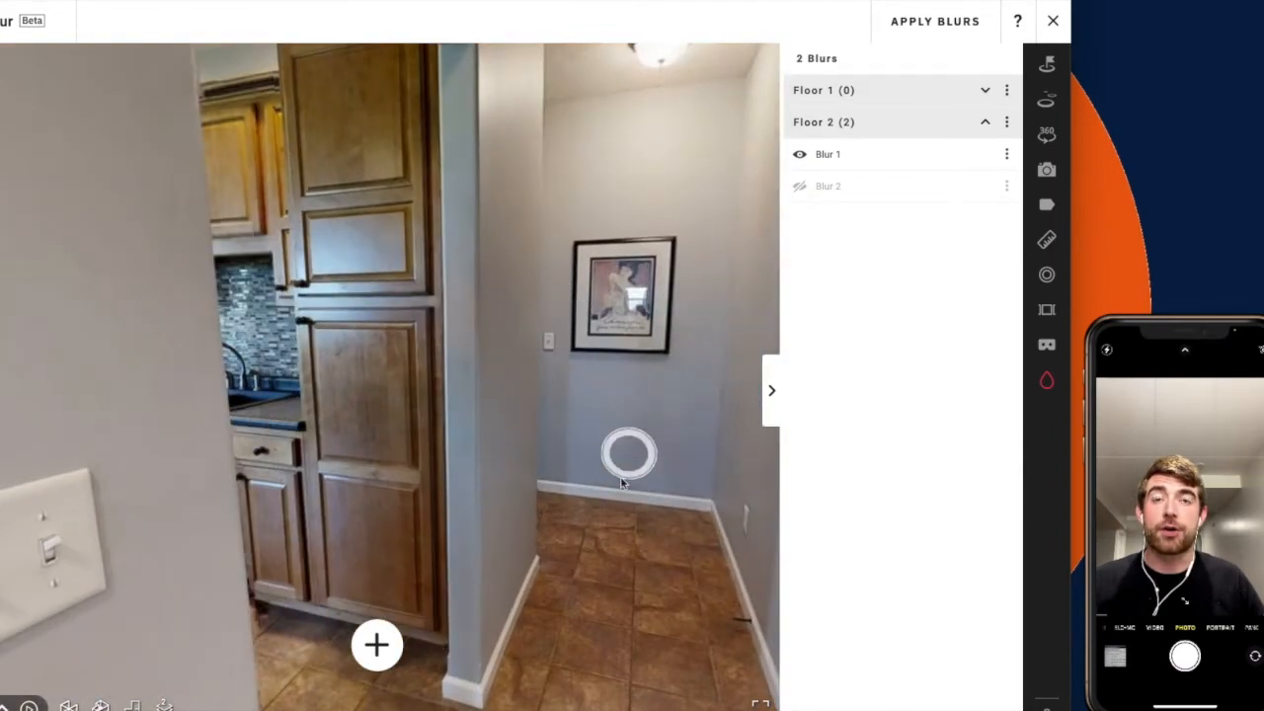
pyautogui.click(611, 515)
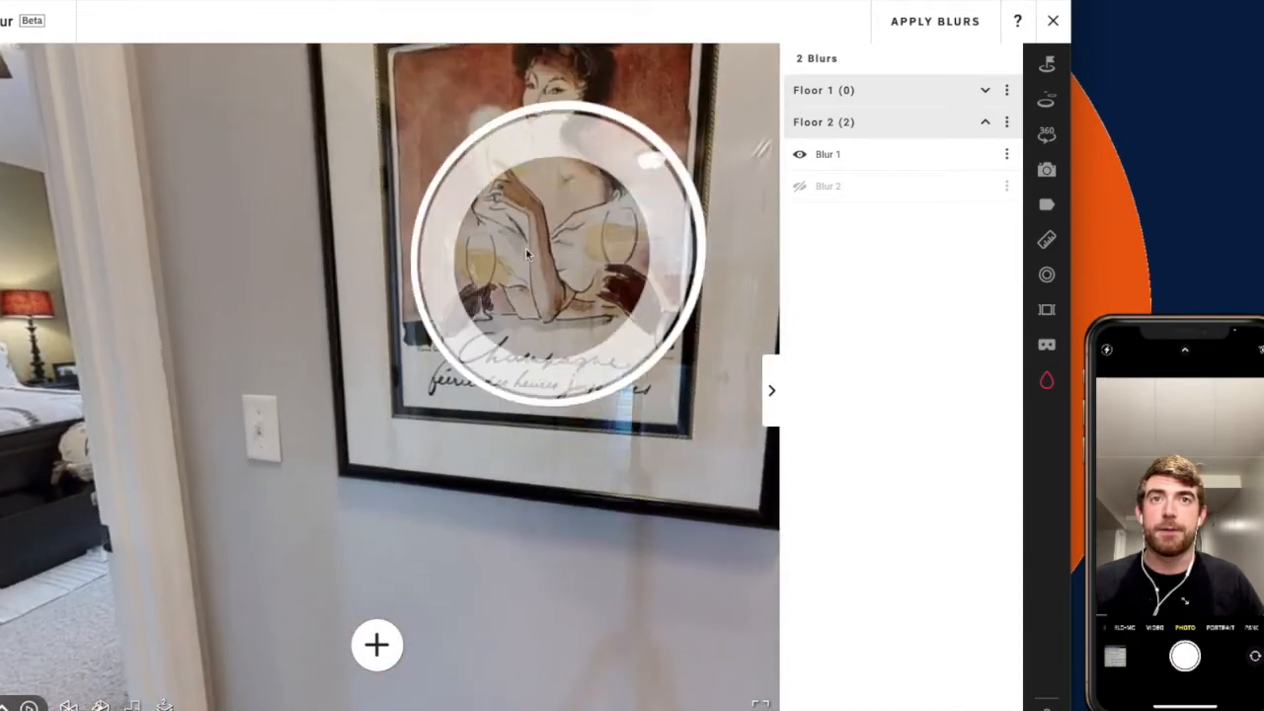
# Turn around and back away beside the kitchen cabinets until the whole framed Champagne poster is in view.
pyautogui.moveTo(424, 268); pyautogui.dragTo(731, 256)
pyautogui.moveTo(242, 351); pyautogui.dragTo(598, 339)
pyautogui.click(462, 418)
pyautogui.moveTo(683, 366); pyautogui.dragTo(318, 352)
pyautogui.moveTo(632, 354); pyautogui.dragTo(366, 357)
pyautogui.moveTo(559, 375); pyautogui.dragTo(456, 388)
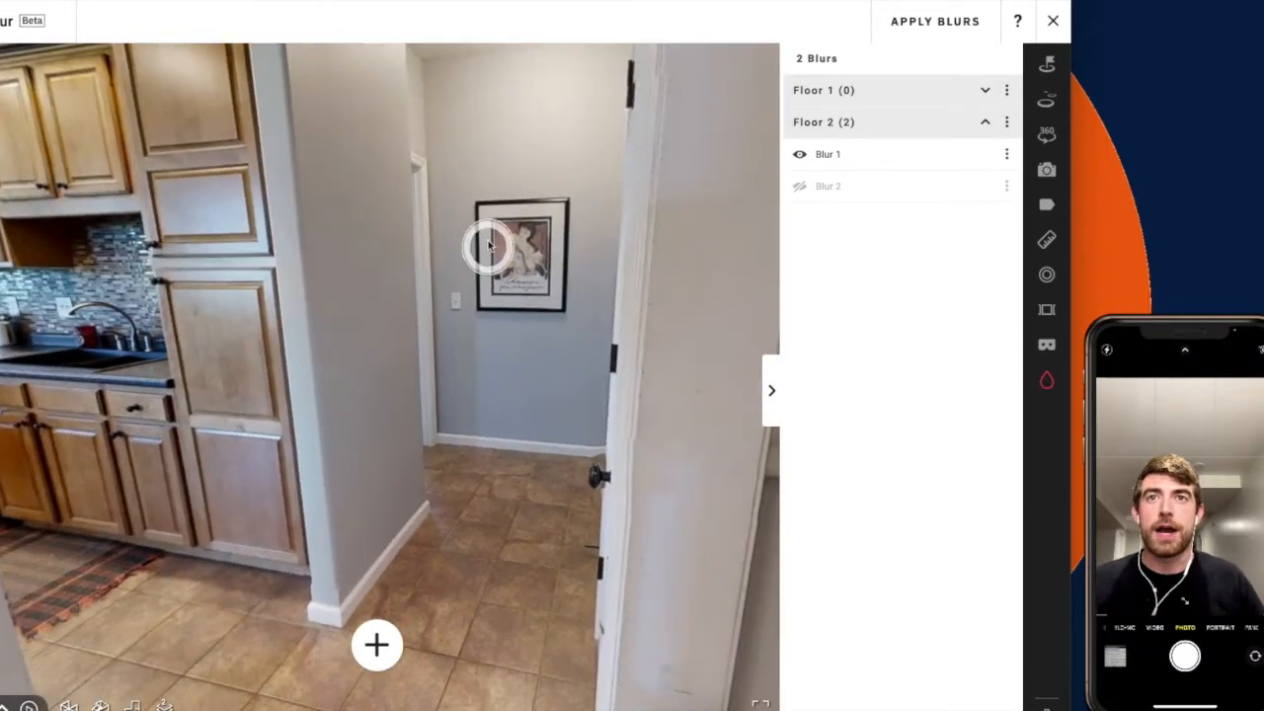
pyautogui.click(509, 252)
pyautogui.moveTo(560, 259); pyautogui.dragTo(553, 314)
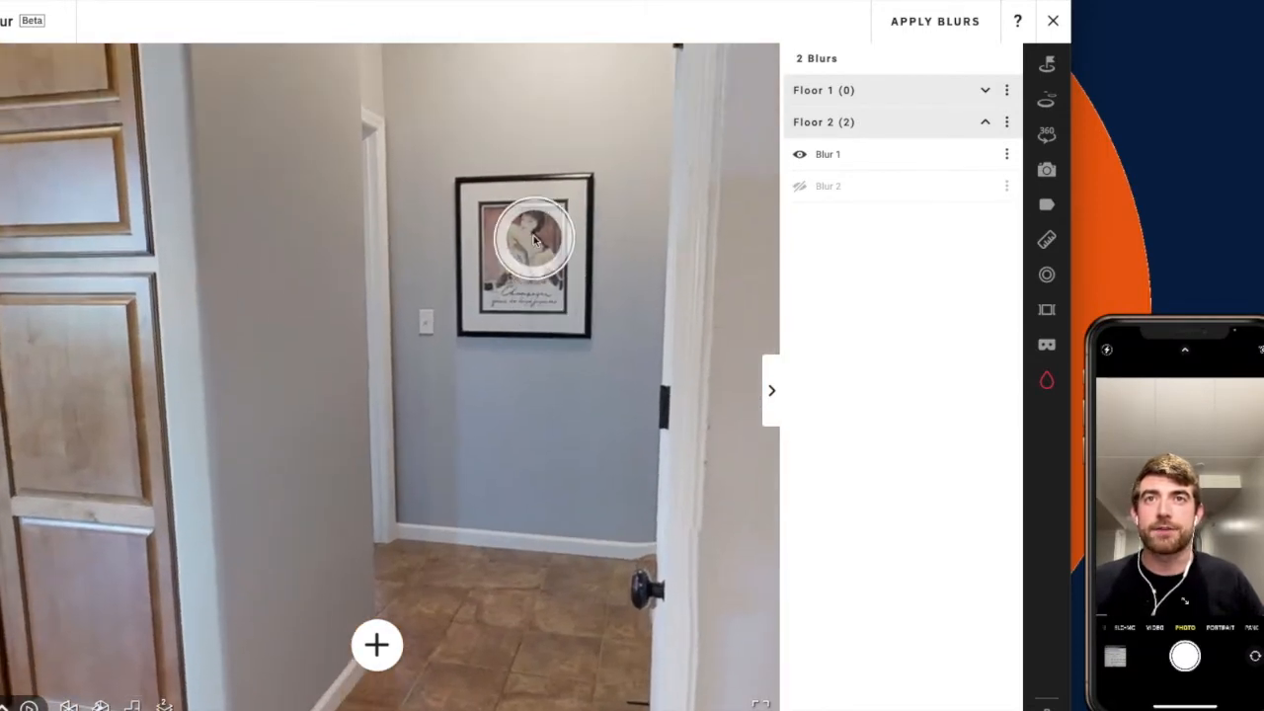
pyautogui.click(534, 244)
pyautogui.moveTo(546, 202); pyautogui.dragTo(540, 264)
pyautogui.scroll(-3, 543, 268)
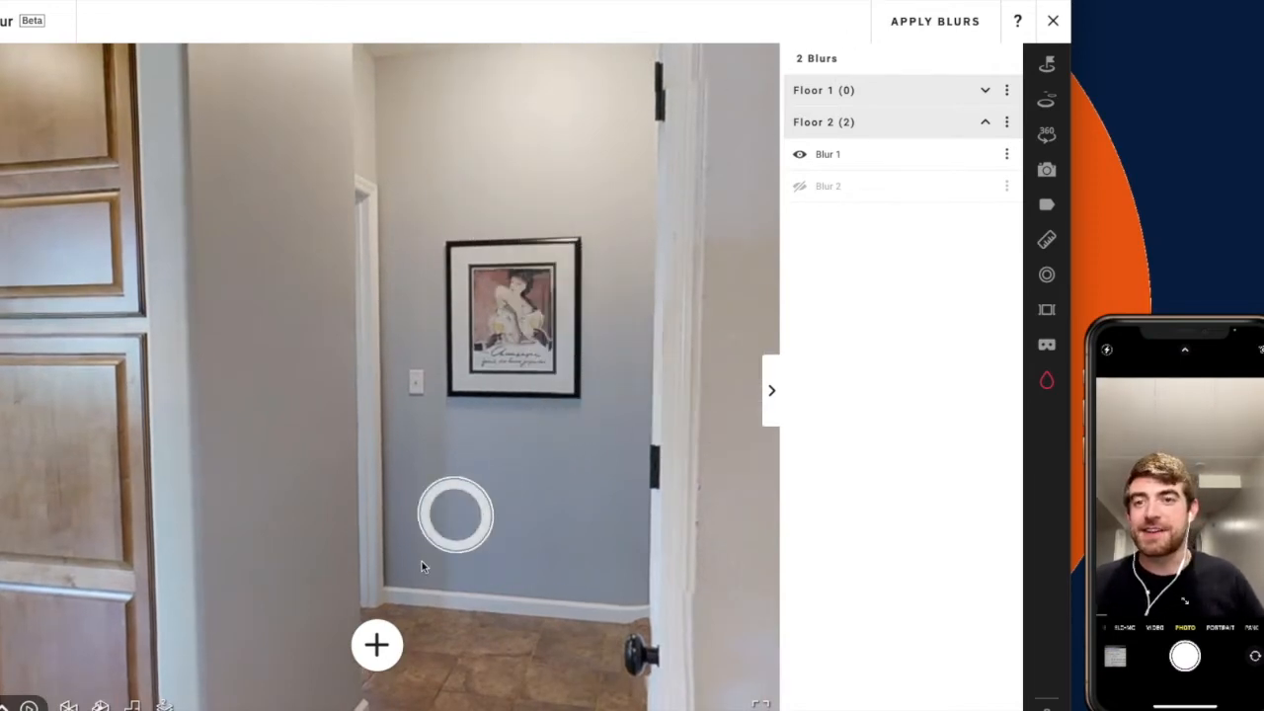
pyautogui.scroll(-2, 498, 460)
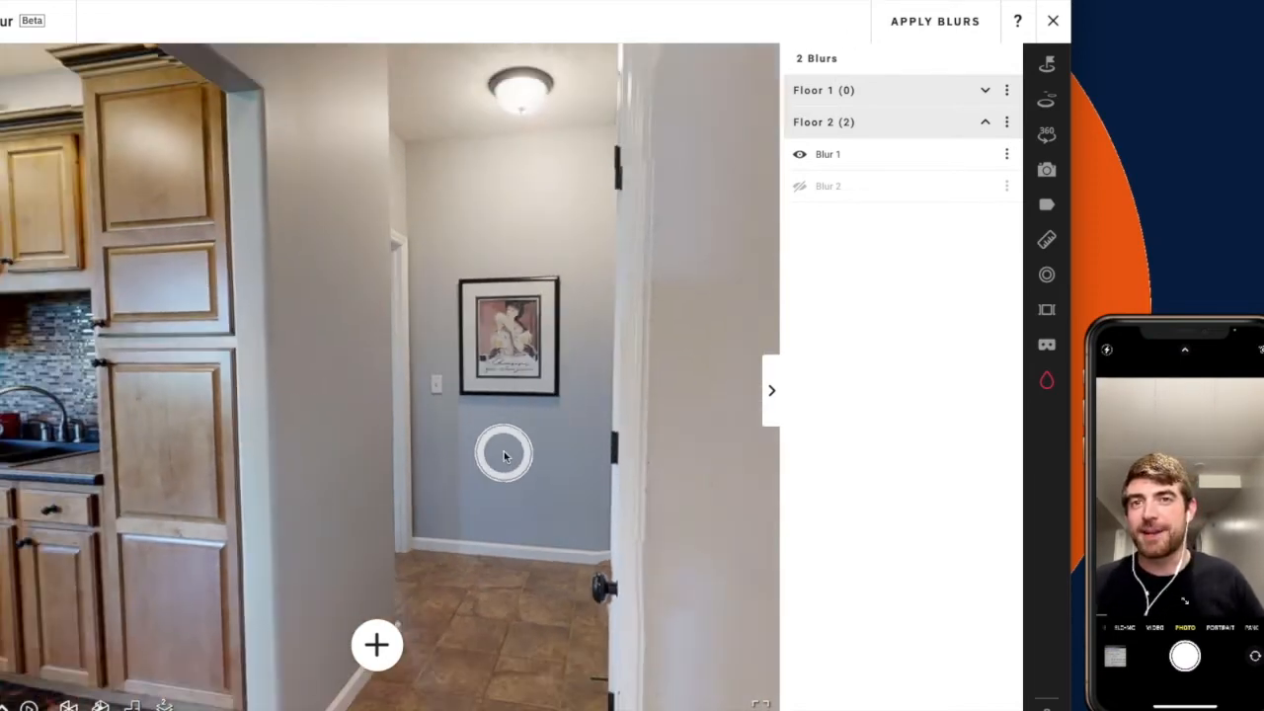
pyautogui.click(377, 649)
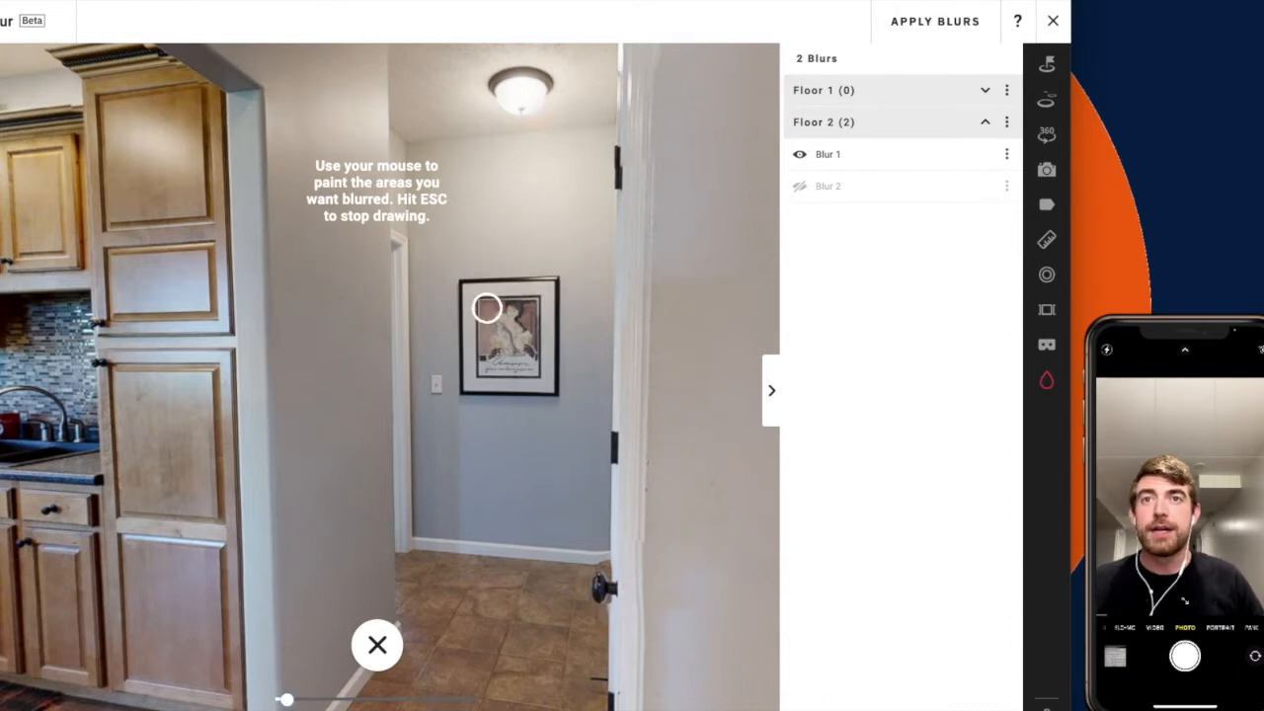
pyautogui.moveTo(487, 308)
pyautogui.mouseDown()
pyautogui.moveTo(525, 309)
pyautogui.moveTo(521, 366)
pyautogui.moveTo(481, 362)
pyautogui.moveTo(488, 310)
pyautogui.moveTo(502, 307)
pyautogui.moveTo(504, 351)
pyautogui.moveTo(517, 319)
pyautogui.moveTo(501, 308)
pyautogui.moveTo(494, 339)
pyautogui.moveTo(509, 359)
pyautogui.mouseUp()
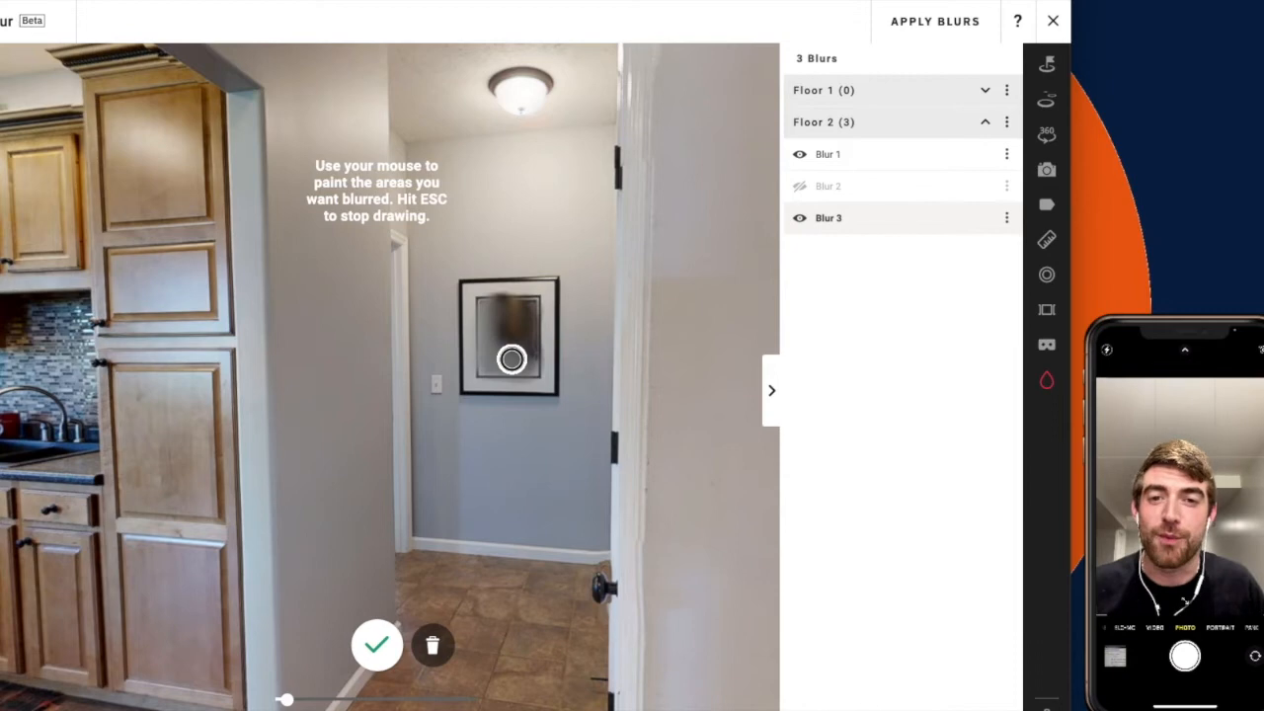
pyautogui.moveTo(510, 359); pyautogui.dragTo(524, 321)
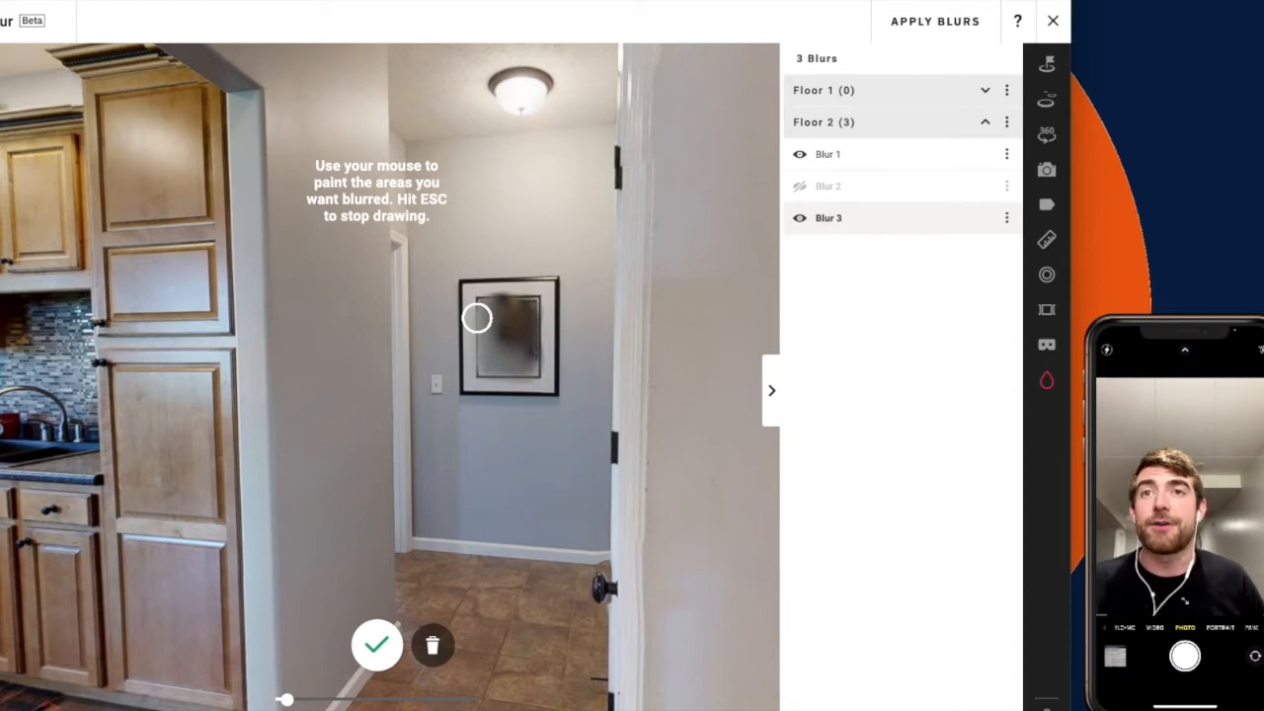
pyautogui.moveTo(483, 300)
pyautogui.mouseDown()
pyautogui.moveTo(539, 300)
pyautogui.moveTo(535, 366)
pyautogui.moveTo(472, 381)
pyautogui.mouseUp()
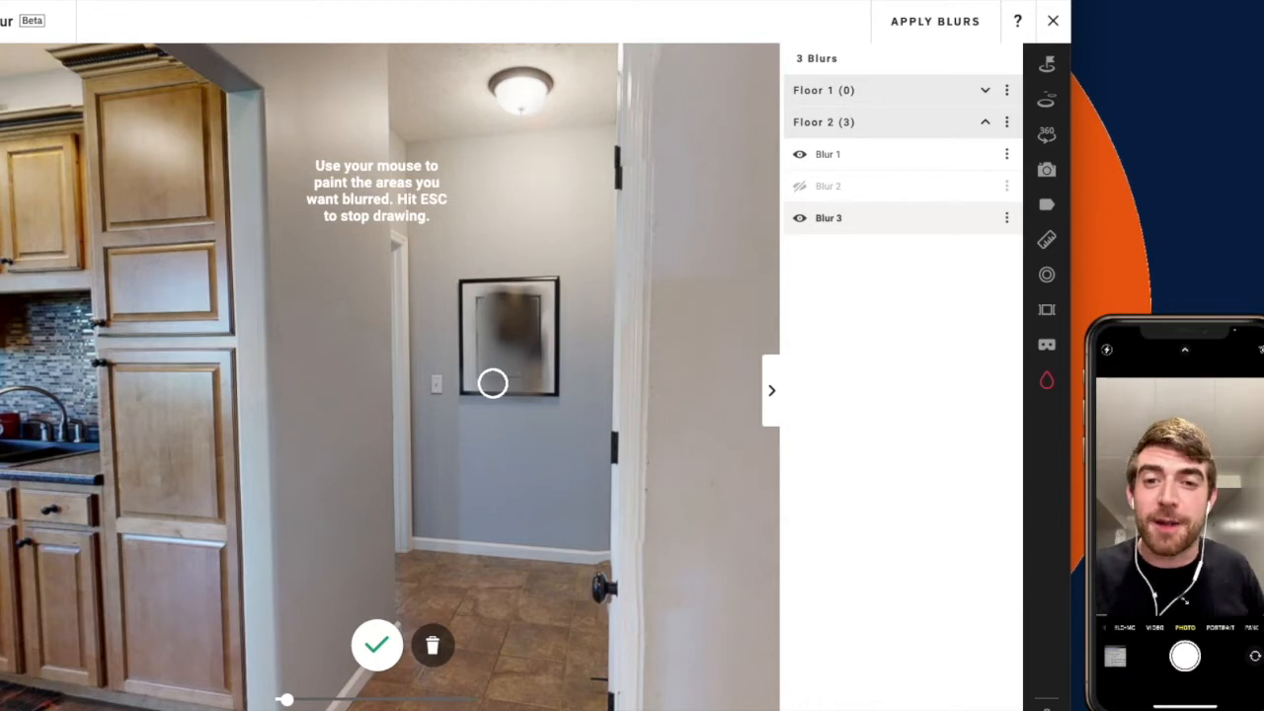
pyautogui.click(433, 645)
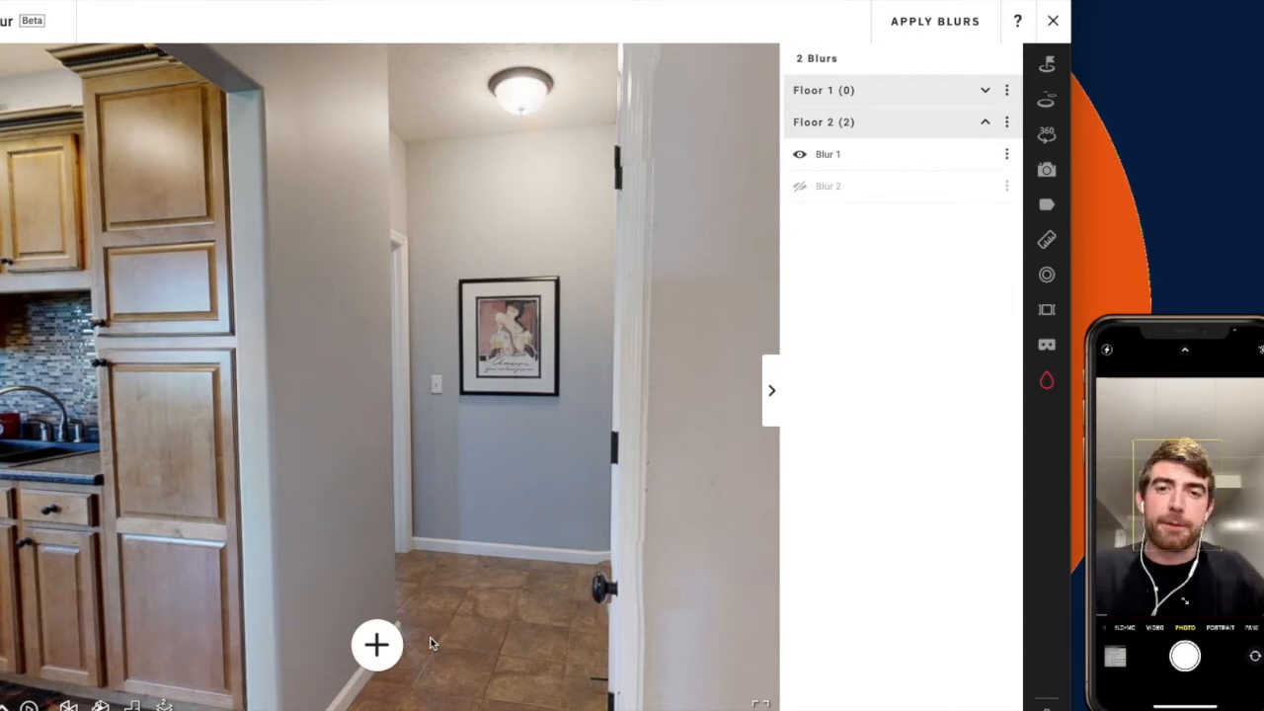
# Create a new blur and paint over the artwork inside the frame of the Champagne poster on the hallway's end wall.
pyautogui.click(376, 644)
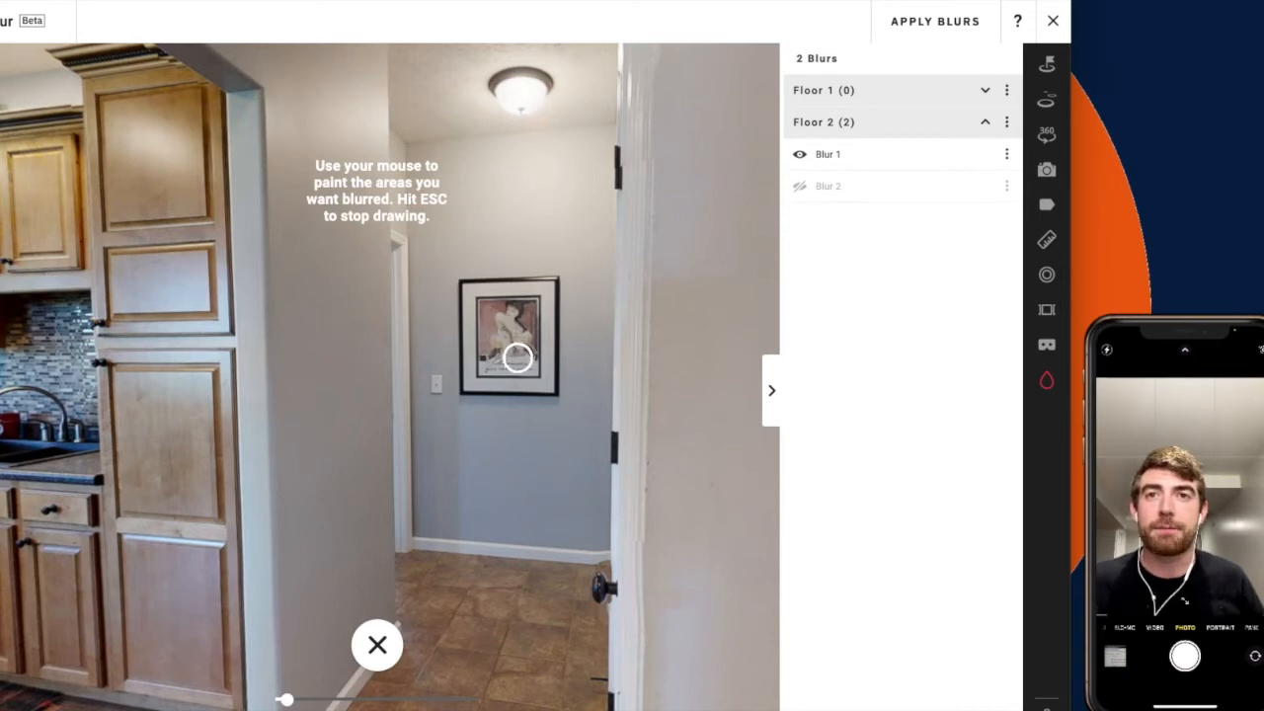
pyautogui.moveTo(518, 358)
pyautogui.mouseDown()
pyautogui.moveTo(513, 314)
pyautogui.moveTo(490, 312)
pyautogui.moveTo(496, 369)
pyautogui.moveTo(526, 359)
pyautogui.mouseUp()
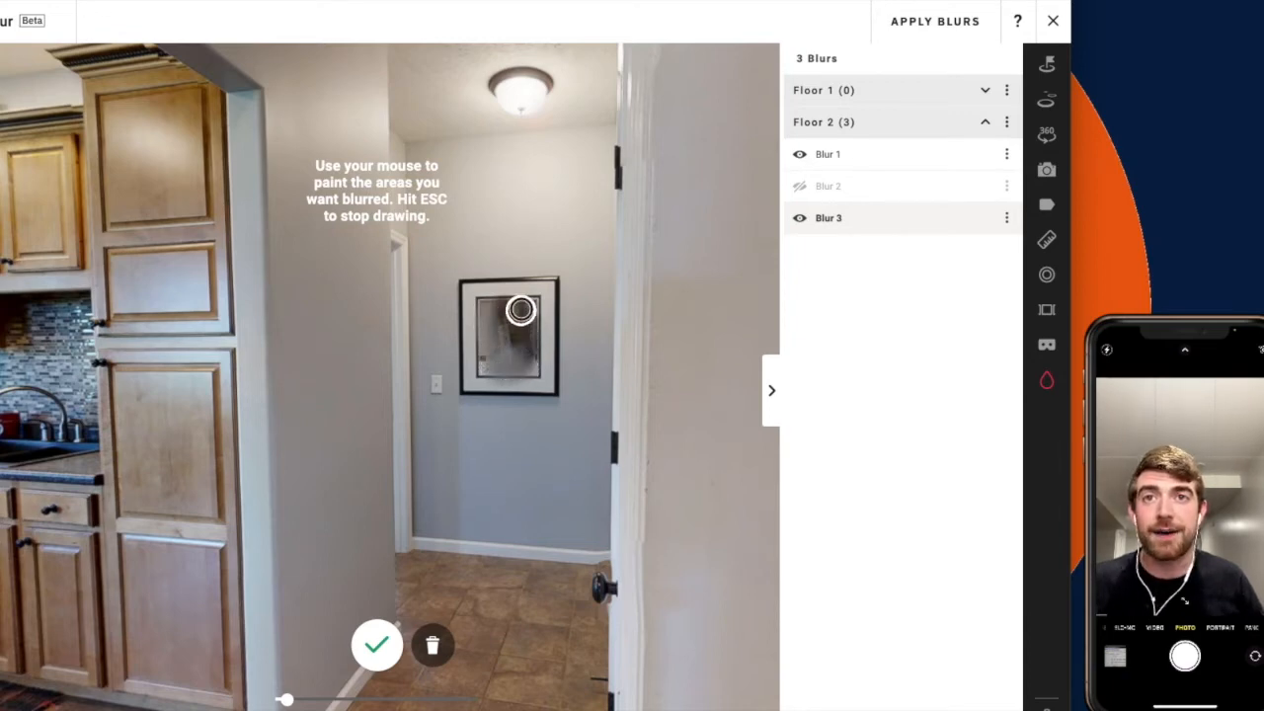
pyautogui.moveTo(508, 311)
pyautogui.mouseDown()
pyautogui.moveTo(481, 311)
pyautogui.moveTo(481, 327)
pyautogui.moveTo(488, 358)
pyautogui.moveTo(509, 348)
pyautogui.mouseUp()
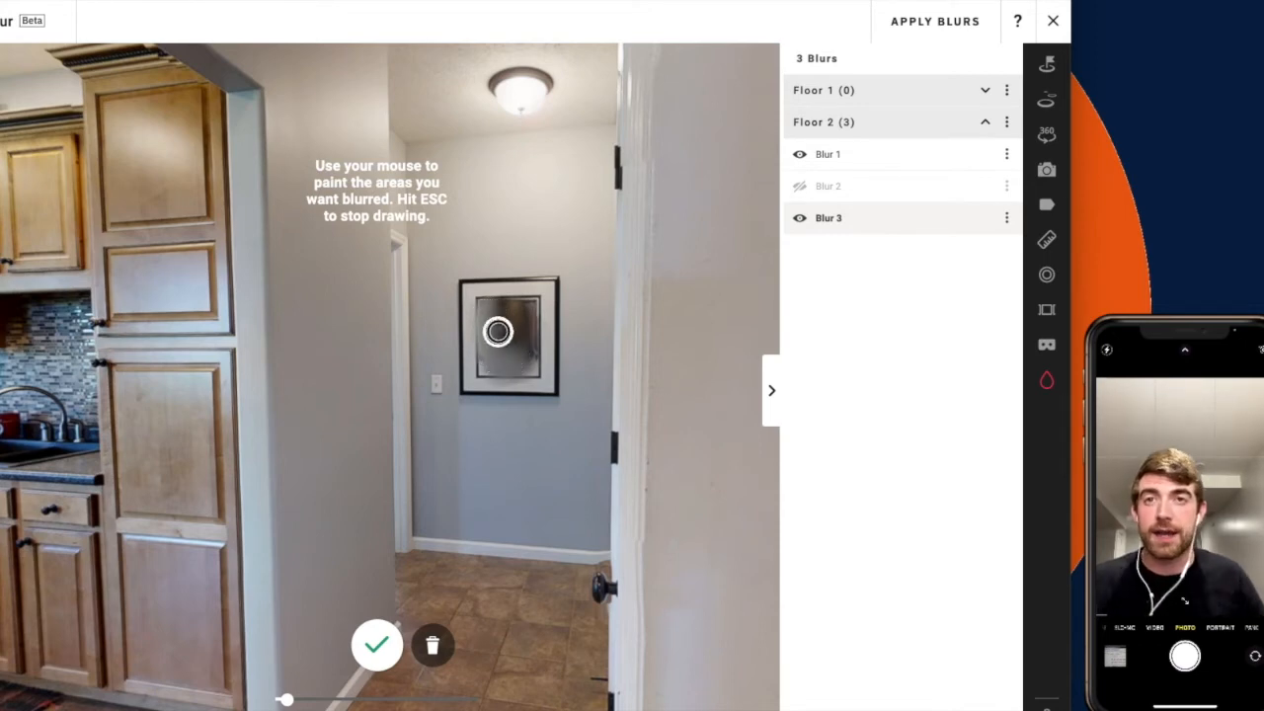
pyautogui.moveTo(522, 329)
pyautogui.mouseDown()
pyautogui.moveTo(524, 302)
pyautogui.moveTo(531, 380)
pyautogui.moveTo(513, 377)
pyautogui.mouseUp()
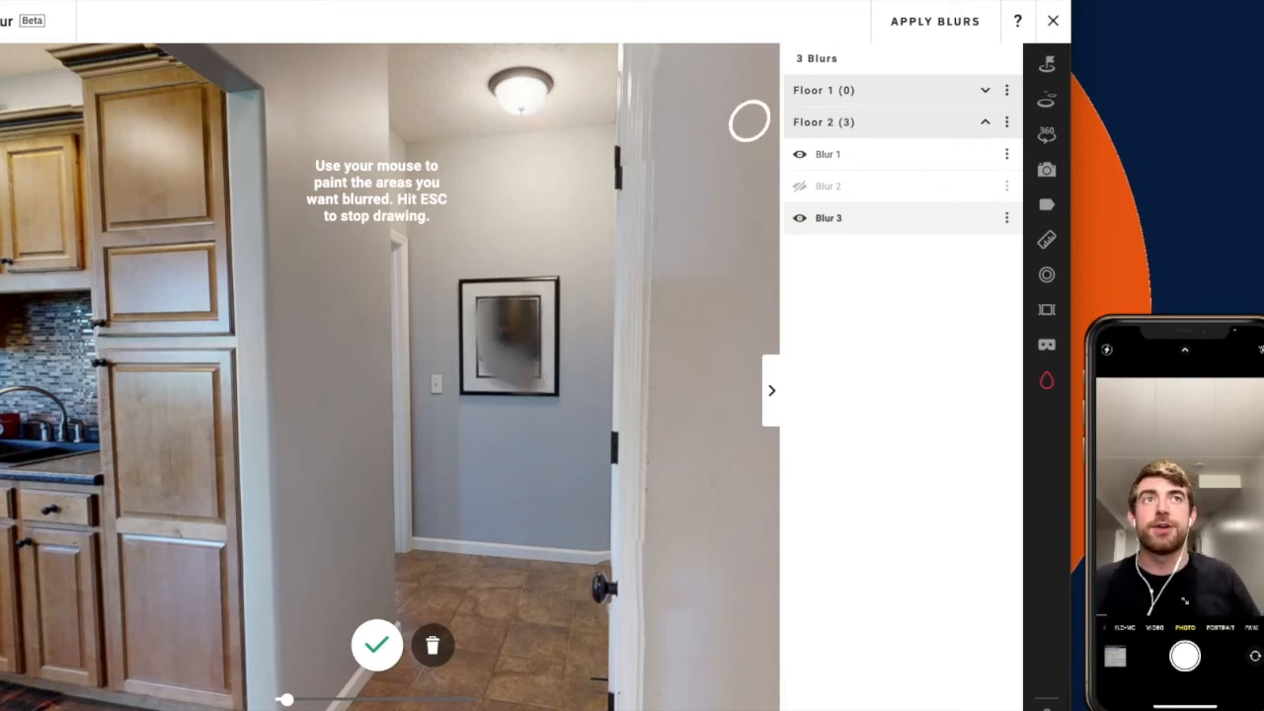
# Save the Champagne poster's blur and walk through the kitchen to the table with the basket at the end of the island.
pyautogui.click(381, 655)
pyautogui.moveTo(197, 462); pyautogui.dragTo(445, 450)
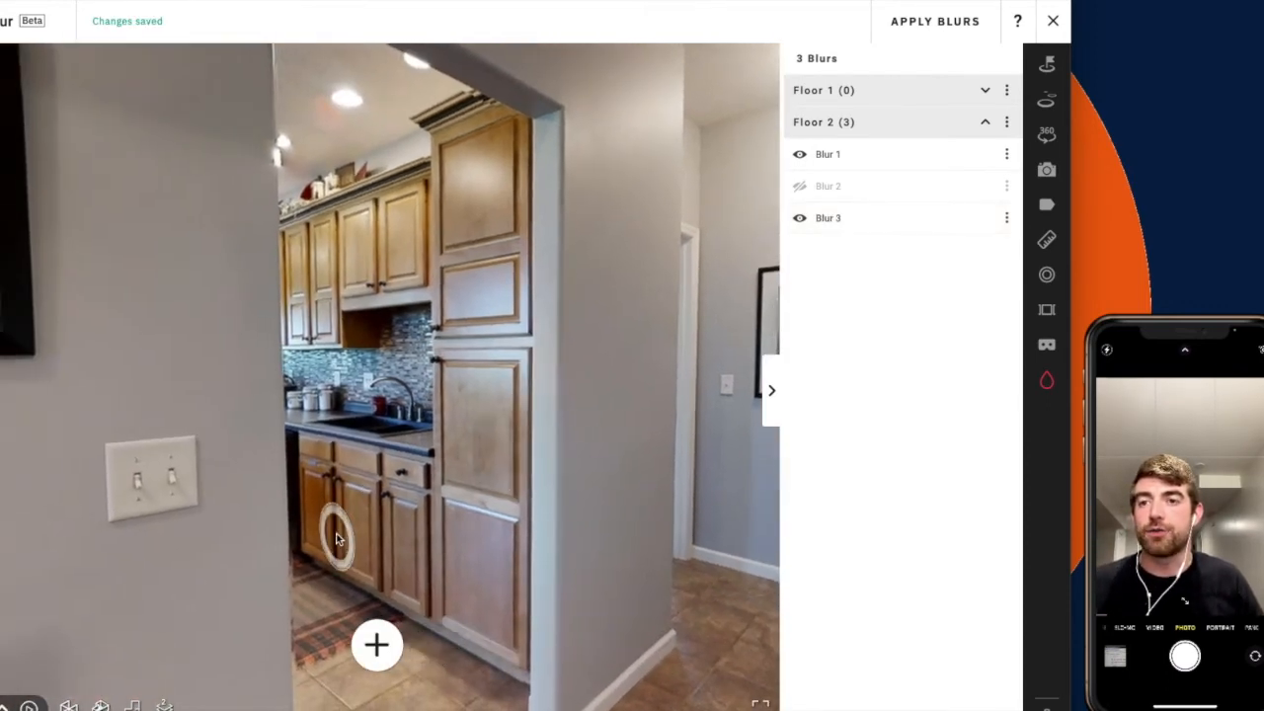
pyautogui.moveTo(342, 542); pyautogui.dragTo(464, 426)
pyautogui.click(454, 529)
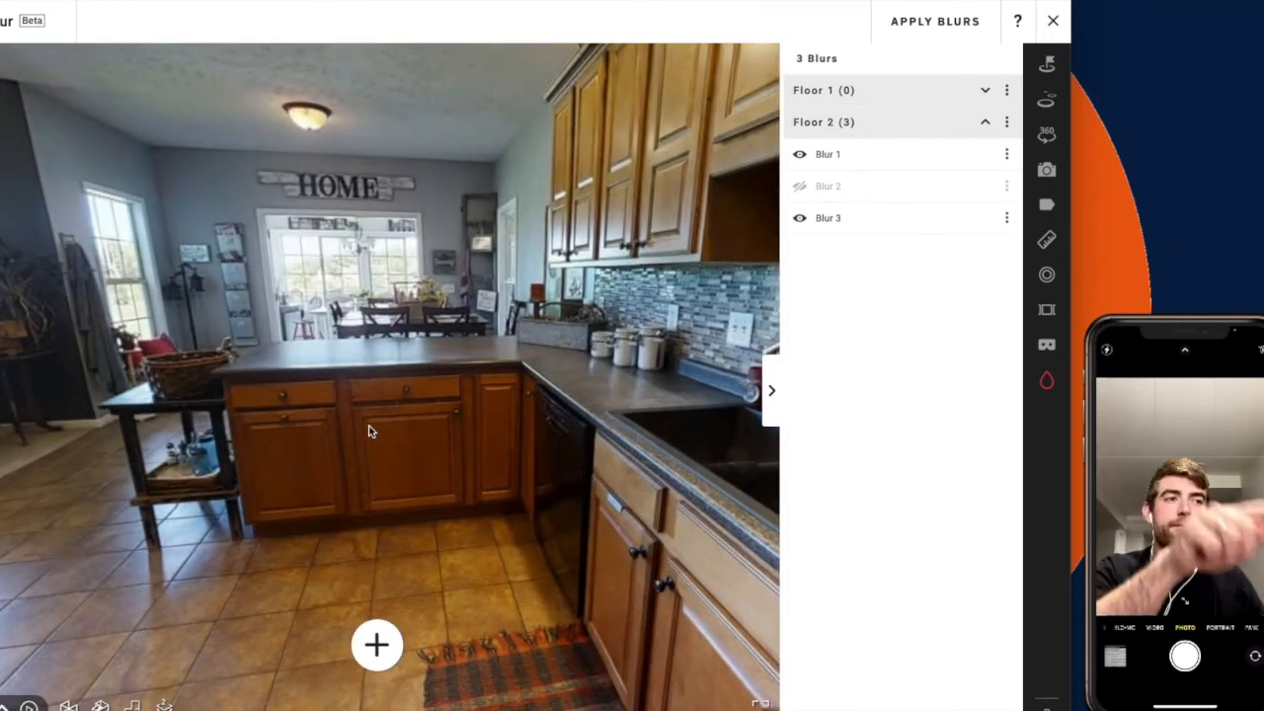
pyautogui.click(371, 434)
pyautogui.moveTo(375, 438); pyautogui.dragTo(622, 437)
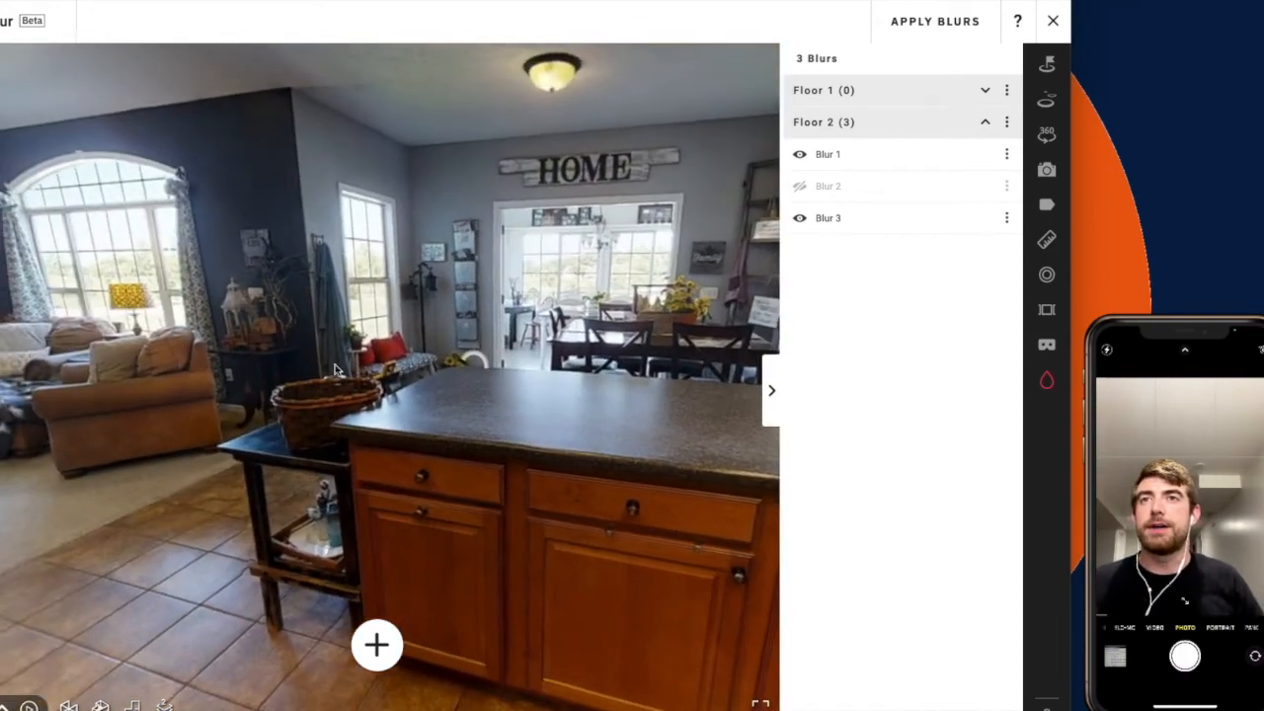
pyautogui.moveTo(149, 380); pyautogui.dragTo(325, 435)
pyautogui.click(325, 436)
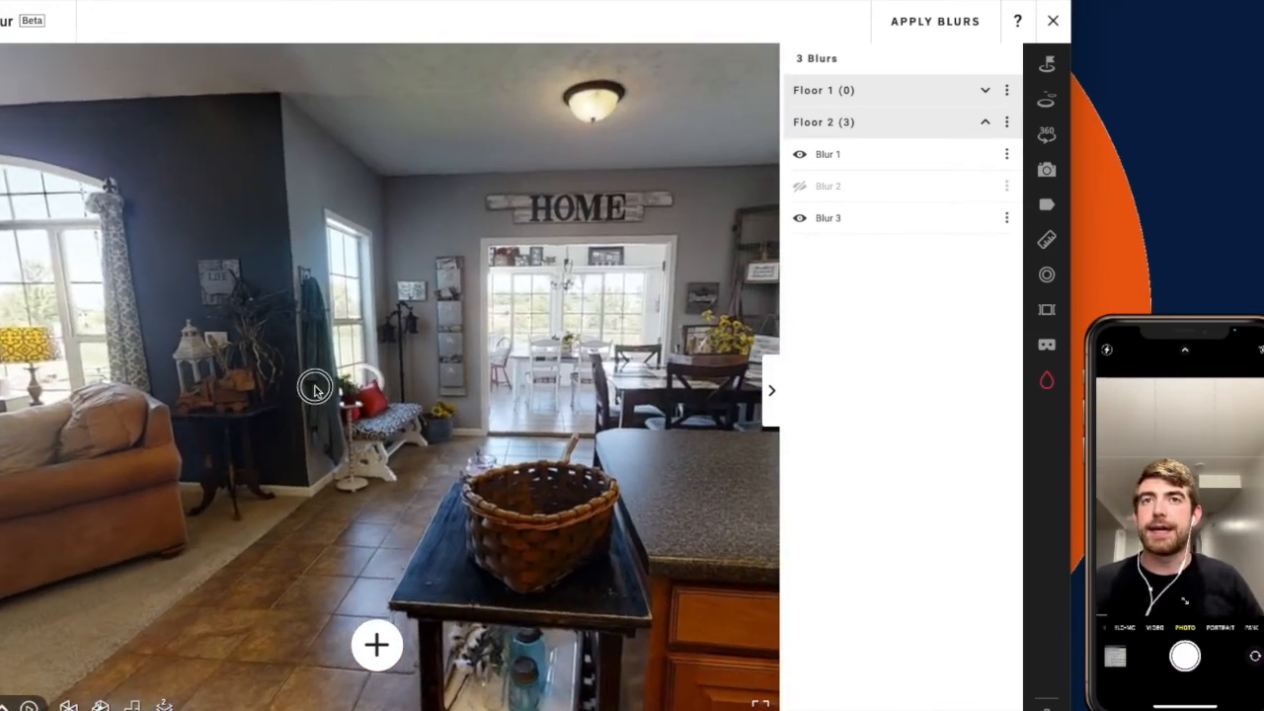
# Move on to the dining table and face the framed sunflower painting on the wall beside the kitchen cabinets.
pyautogui.moveTo(315, 386); pyautogui.dragTo(234, 398)
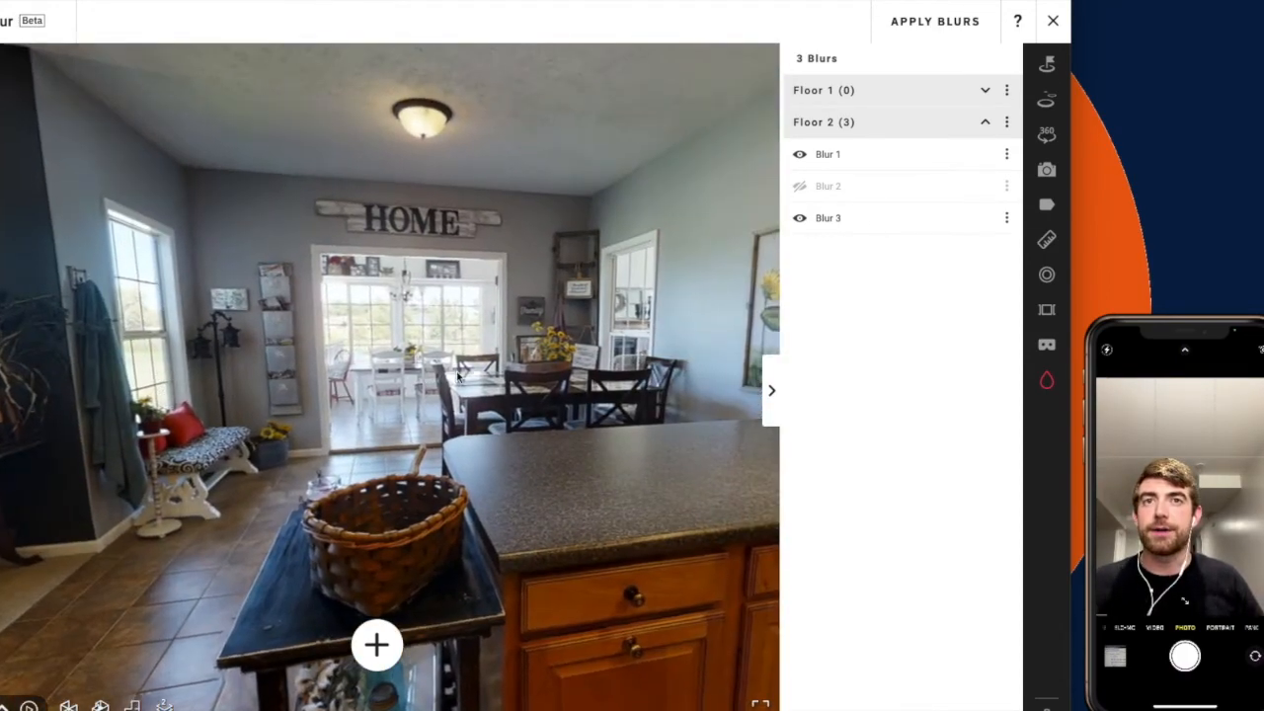
pyautogui.moveTo(439, 385); pyautogui.dragTo(257, 387)
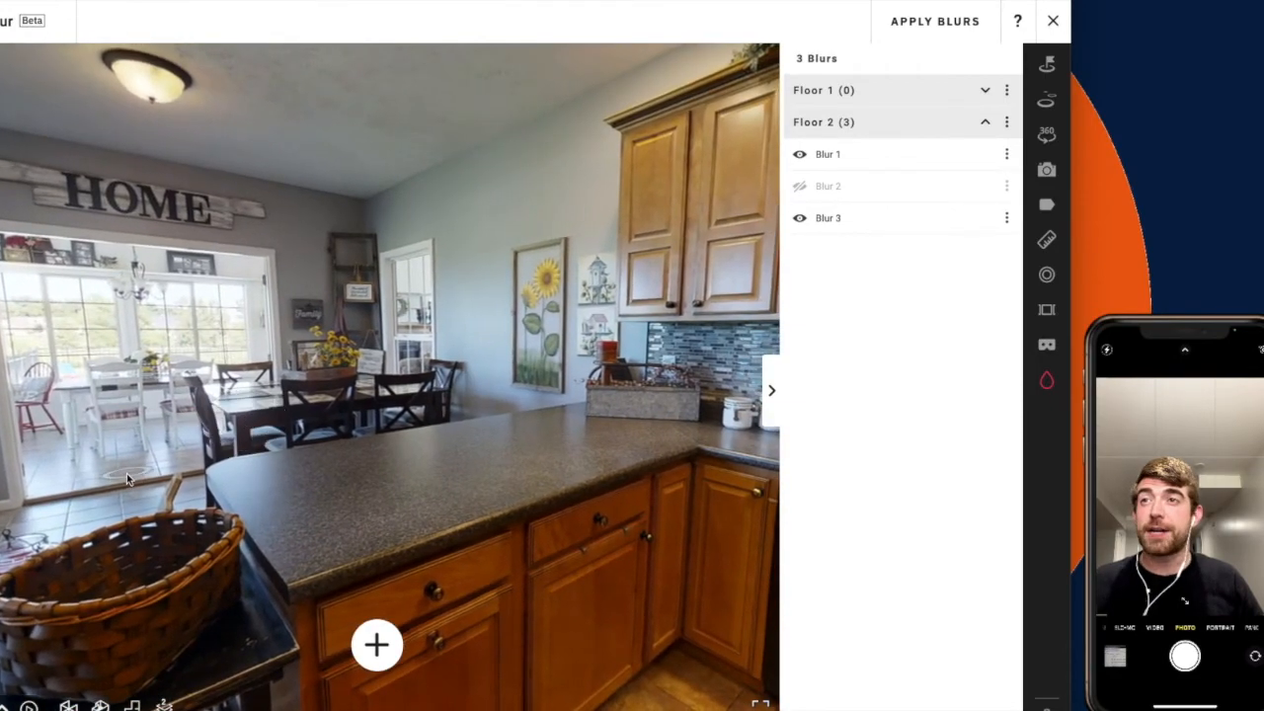
pyautogui.click(480, 387)
pyautogui.moveTo(357, 383); pyautogui.dragTo(65, 404)
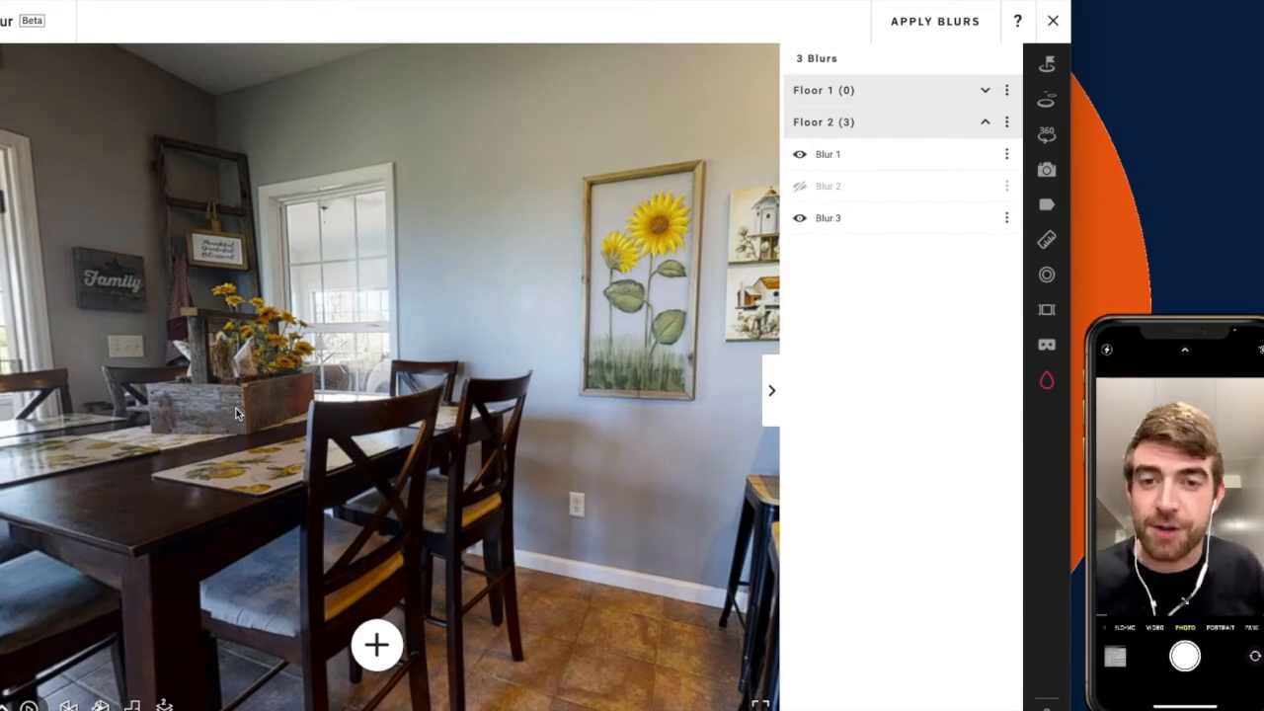
pyautogui.moveTo(458, 253); pyautogui.dragTo(305, 253)
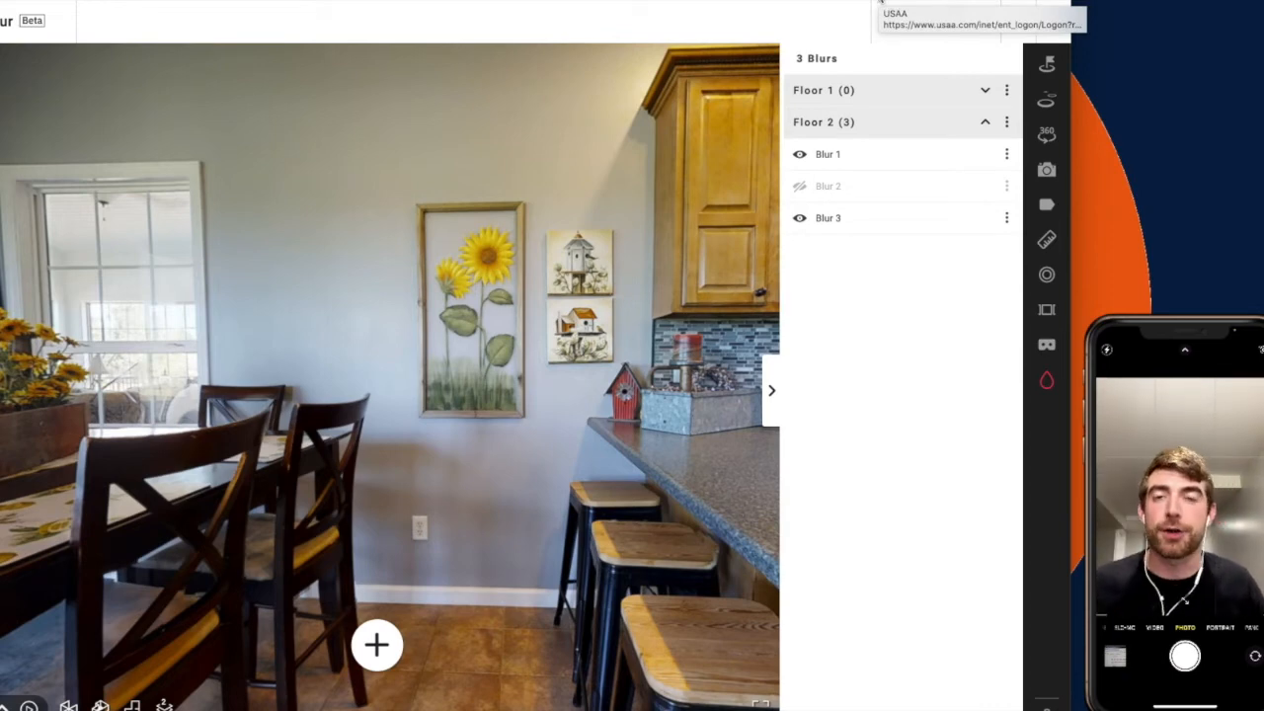
pyautogui.moveTo(615, 155); pyautogui.dragTo(561, 171)
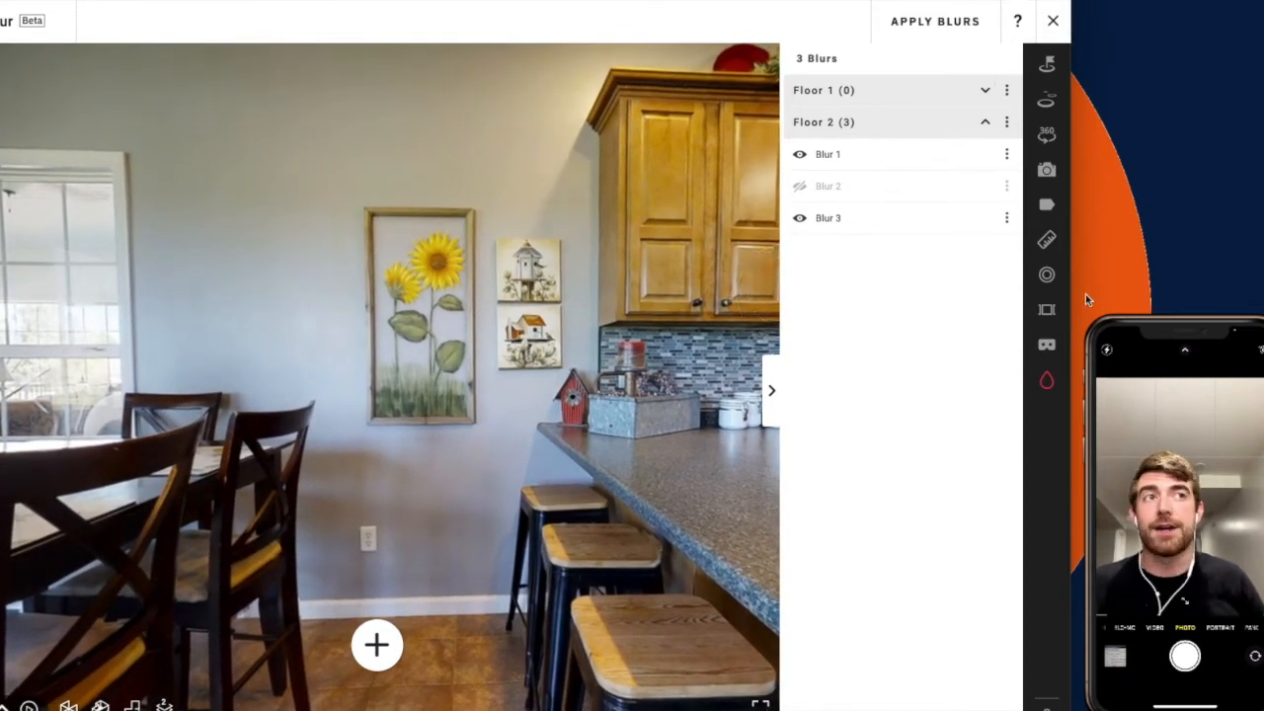
# Create a new blur with a slightly smaller brush over the sunflower painting, and paint looping blur strokes across the wall, window and cabinets.
pyautogui.click(1049, 382)
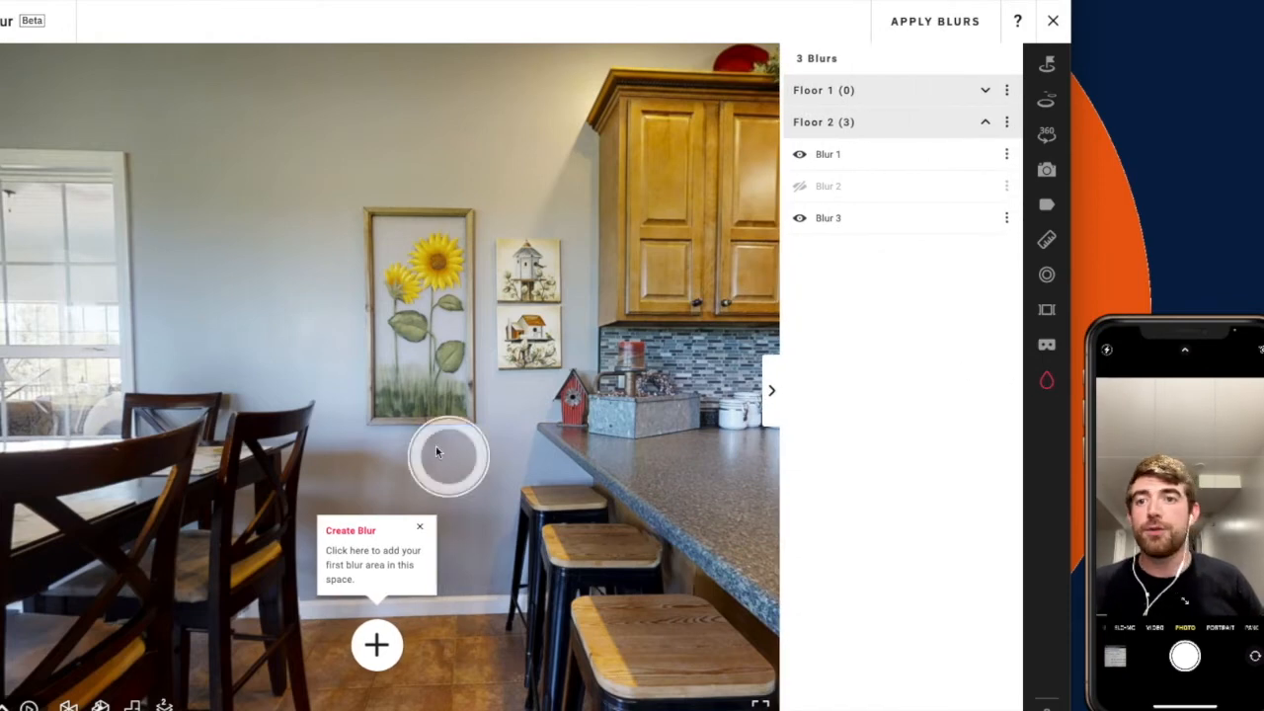
pyautogui.click(376, 645)
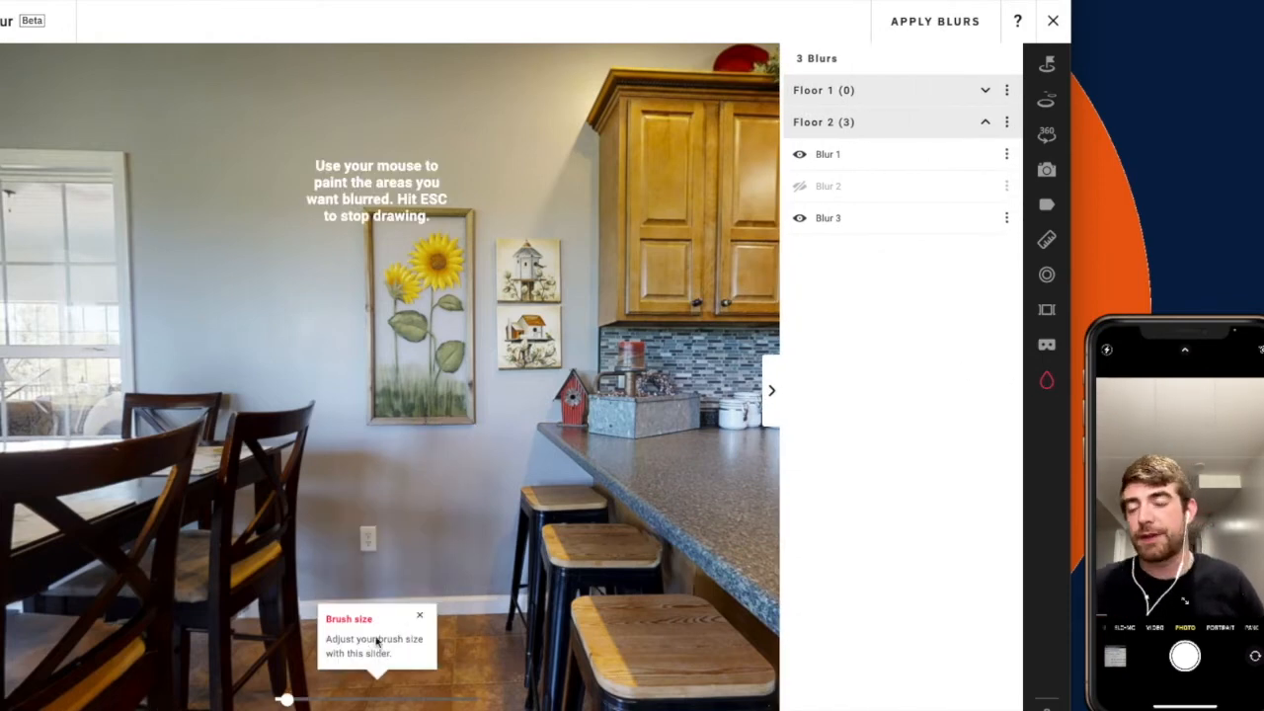
pyautogui.moveTo(287, 699)
pyautogui.mouseDown()
pyautogui.moveTo(355, 698)
pyautogui.moveTo(276, 699)
pyautogui.moveTo(629, 701)
pyautogui.moveTo(283, 703)
pyautogui.mouseUp()
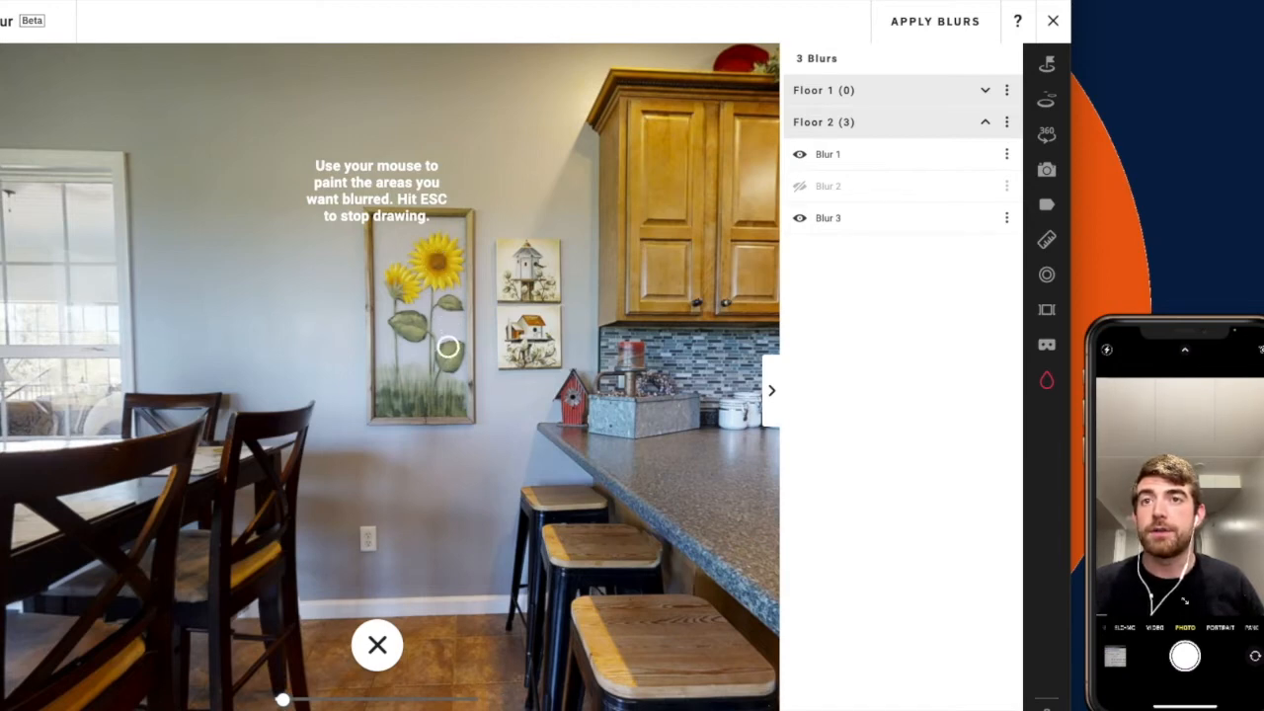
pyautogui.moveTo(446, 299); pyautogui.dragTo(450, 311)
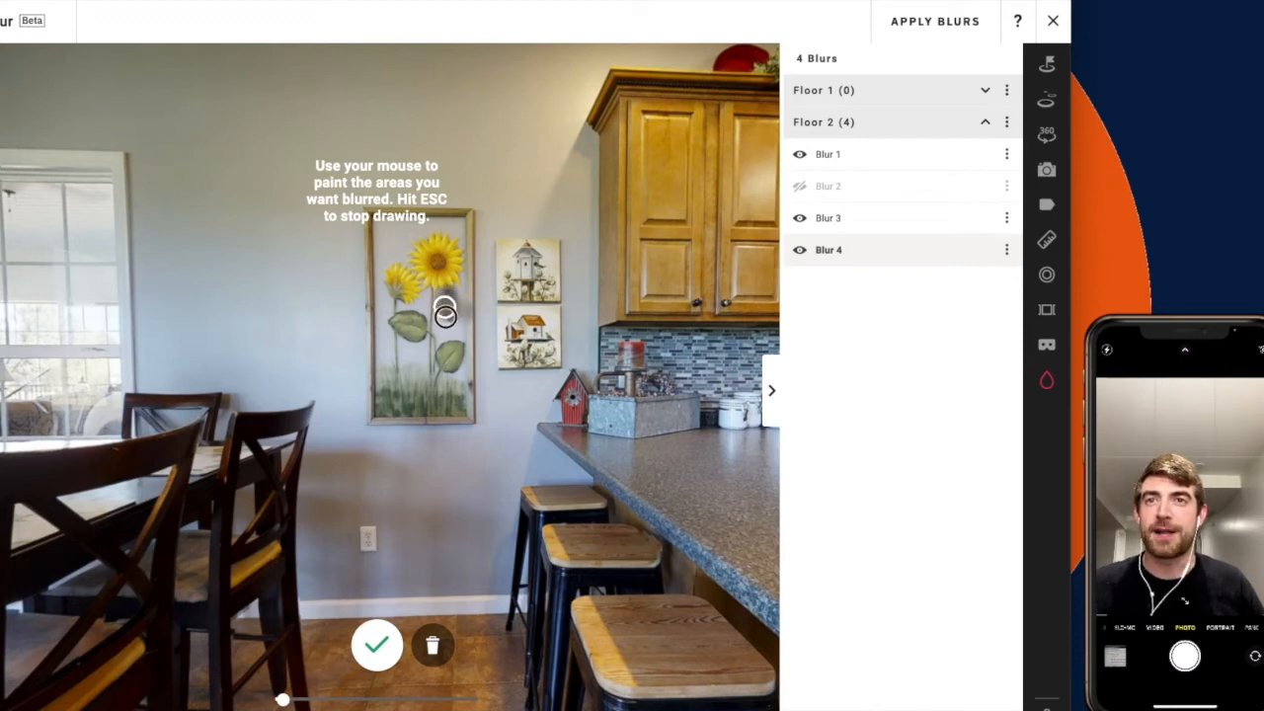
pyautogui.moveTo(444, 287)
pyautogui.mouseDown()
pyautogui.moveTo(441, 228)
pyautogui.moveTo(425, 292)
pyautogui.moveTo(423, 252)
pyautogui.moveTo(419, 382)
pyautogui.moveTo(409, 240)
pyautogui.moveTo(415, 386)
pyautogui.moveTo(411, 231)
pyautogui.mouseUp()
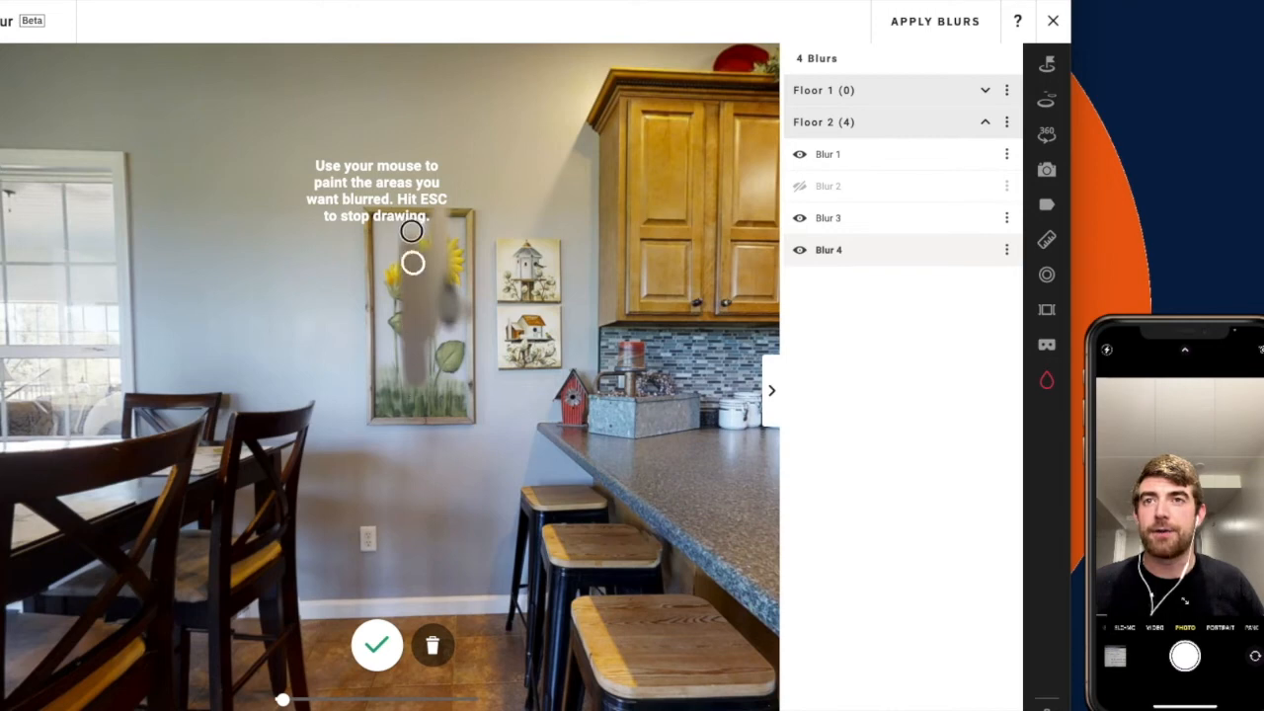
pyautogui.moveTo(411, 326)
pyautogui.mouseDown()
pyautogui.moveTo(411, 376)
pyautogui.moveTo(414, 245)
pyautogui.moveTo(398, 378)
pyautogui.moveTo(391, 252)
pyautogui.moveTo(390, 281)
pyautogui.mouseUp()
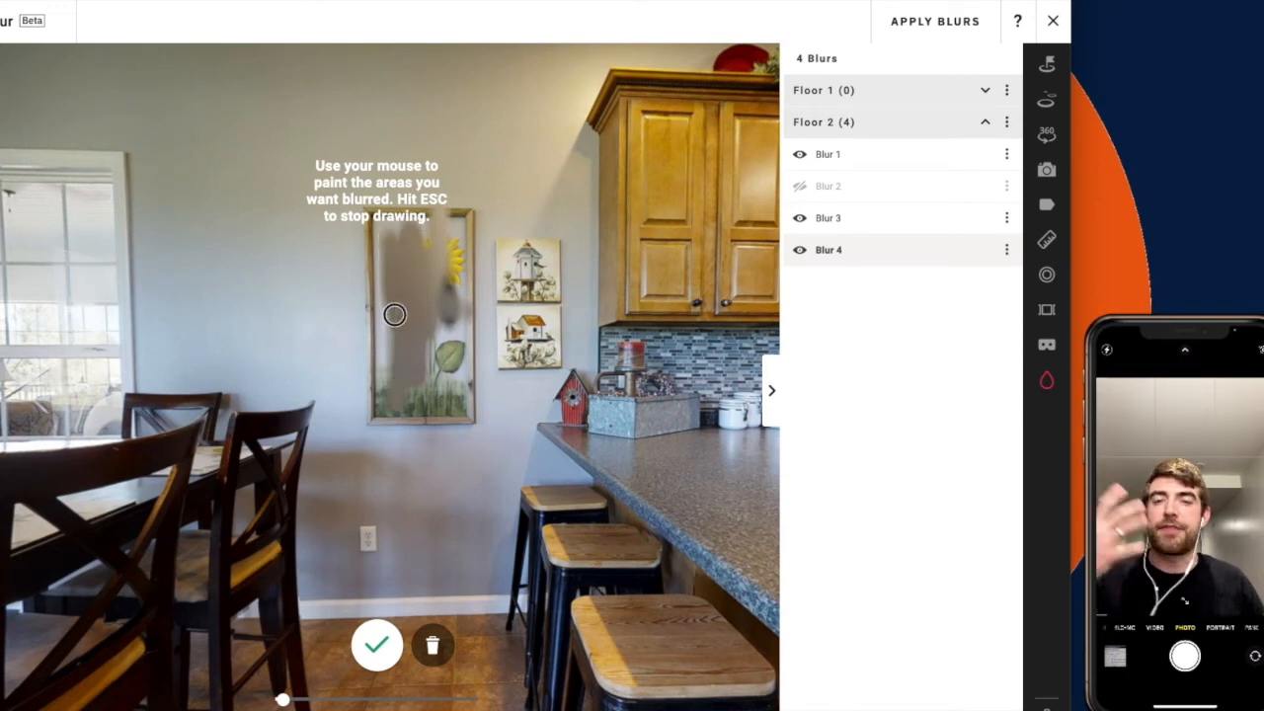
pyautogui.moveTo(394, 314)
pyautogui.mouseDown()
pyautogui.moveTo(398, 345)
pyautogui.moveTo(430, 323)
pyautogui.moveTo(455, 252)
pyautogui.mouseUp()
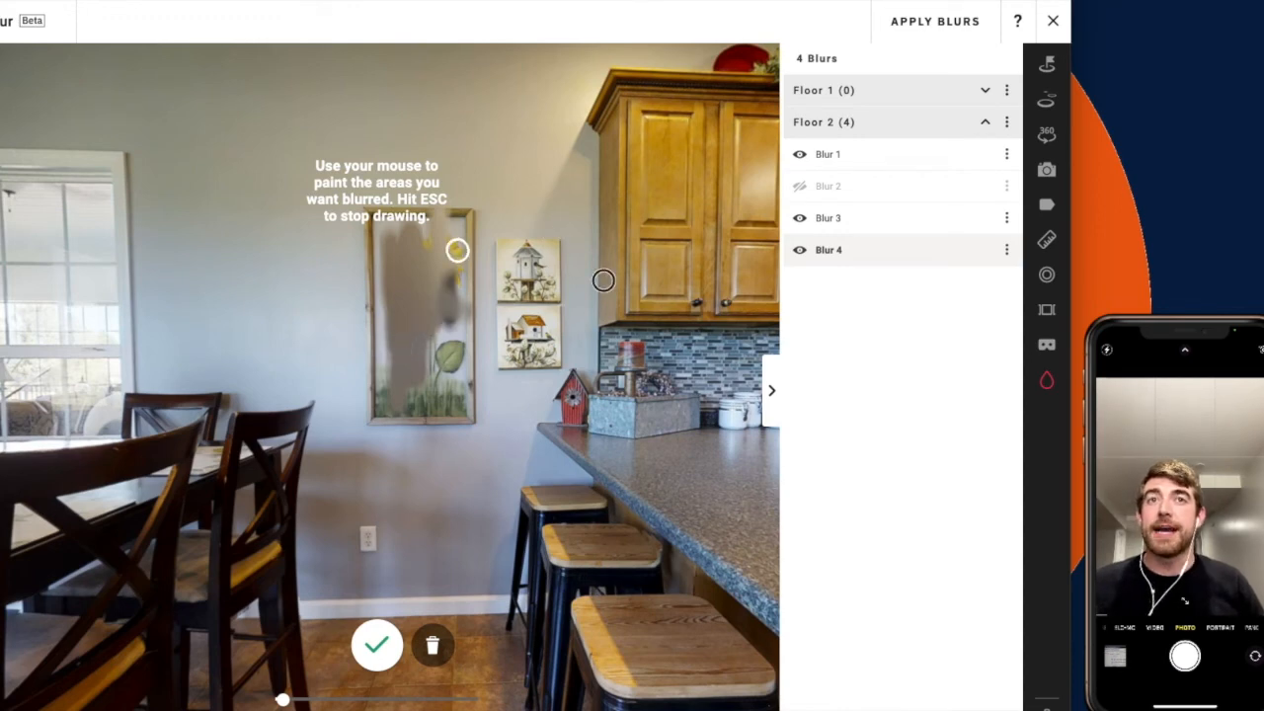
pyautogui.moveTo(598, 325)
pyautogui.mouseDown()
pyautogui.moveTo(168, 325)
pyautogui.moveTo(3, 237)
pyautogui.moveTo(9, 102)
pyautogui.moveTo(182, 84)
pyautogui.mouseUp()
pyautogui.moveTo(239, 210)
pyautogui.mouseDown()
pyautogui.moveTo(310, 366)
pyautogui.moveTo(564, 417)
pyautogui.moveTo(724, 283)
pyautogui.moveTo(709, 143)
pyautogui.moveTo(483, 141)
pyautogui.moveTo(376, 161)
pyautogui.moveTo(308, 273)
pyautogui.moveTo(291, 398)
pyautogui.moveTo(306, 540)
pyautogui.moveTo(296, 533)
pyautogui.moveTo(440, 590)
pyautogui.mouseUp()
# Paint a blur over the wall outlet below the sunflower painting and delete it, then repeat both once more.
pyautogui.moveTo(358, 531)
pyautogui.mouseDown()
pyautogui.moveTo(366, 559)
pyautogui.moveTo(372, 546)
pyautogui.mouseUp()
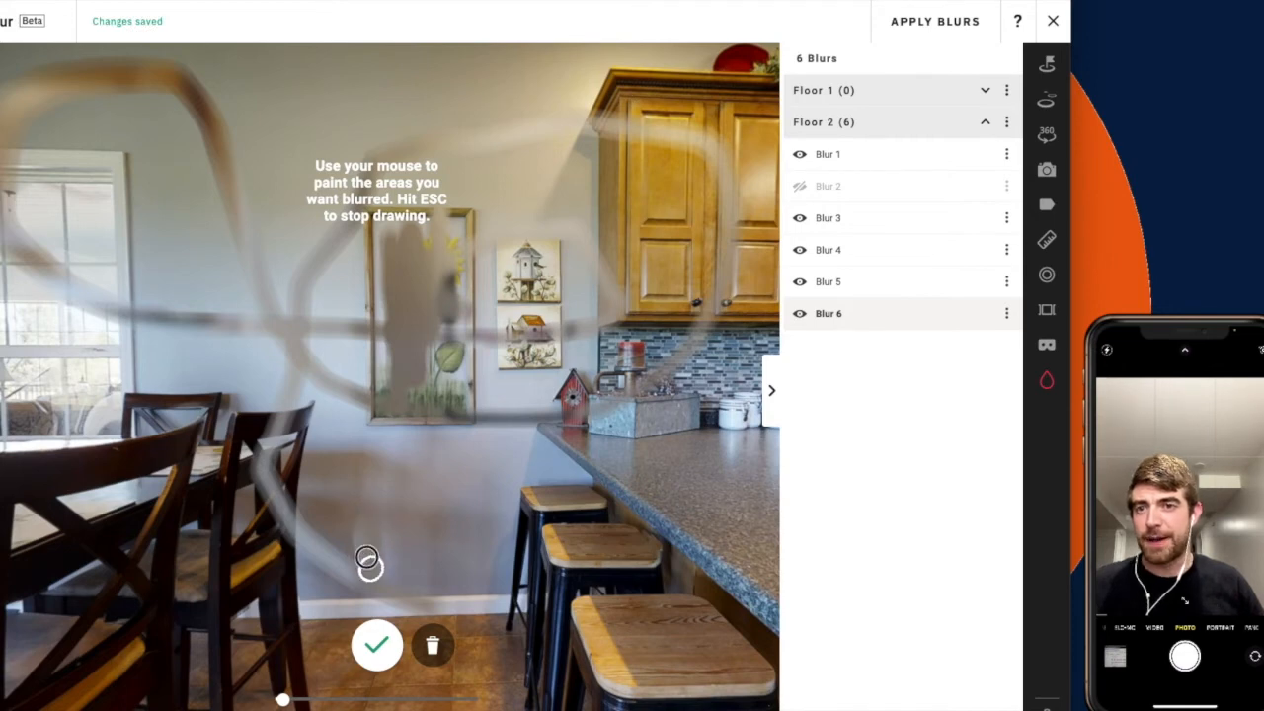
pyautogui.click(433, 647)
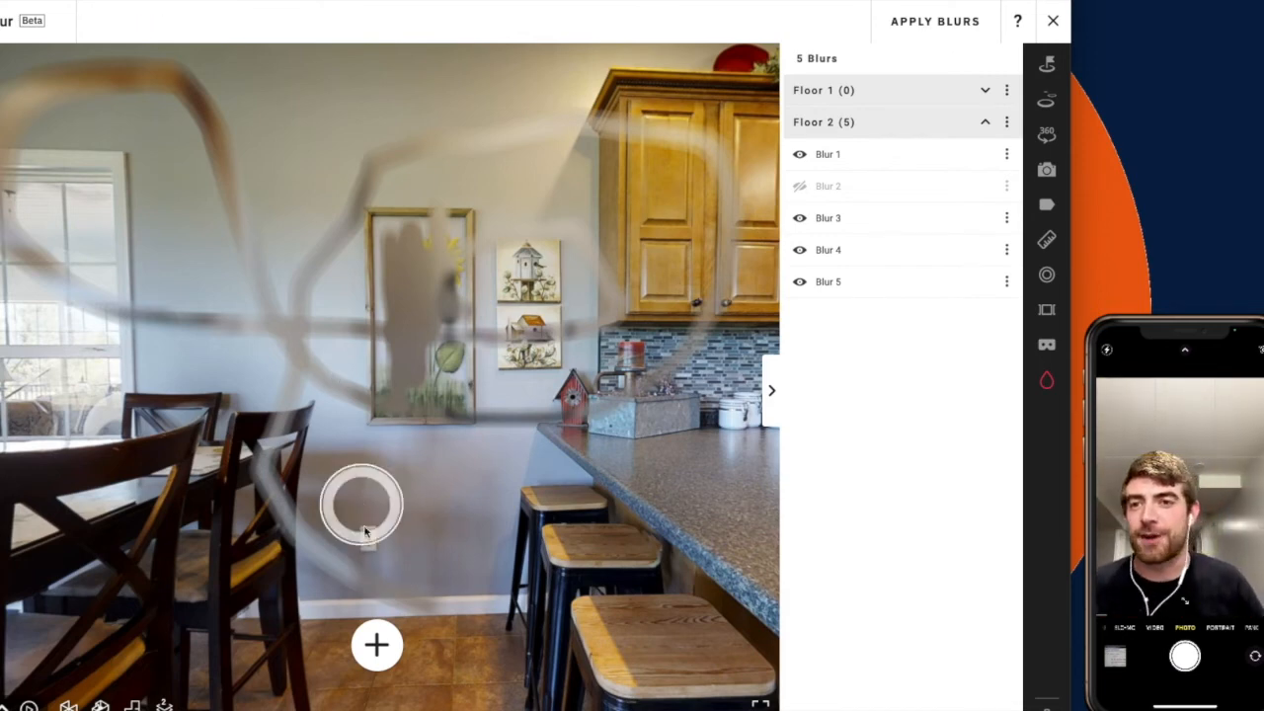
pyautogui.click(375, 643)
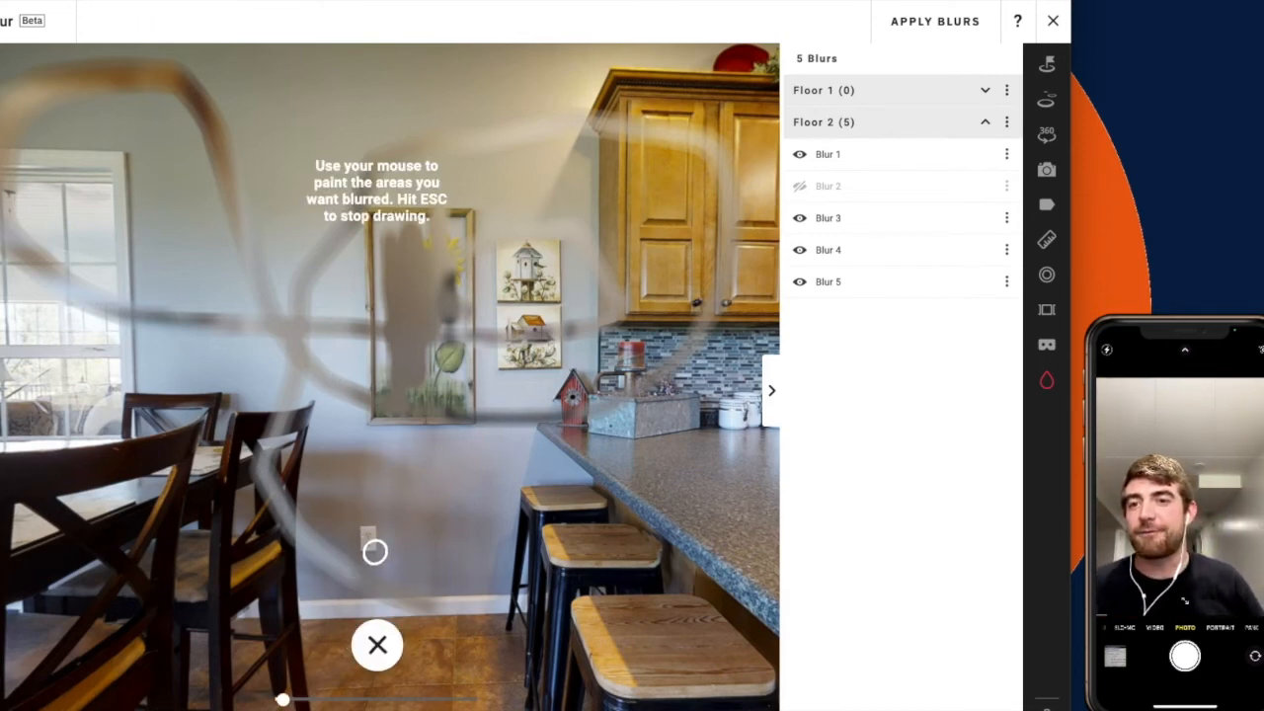
pyautogui.click(367, 534)
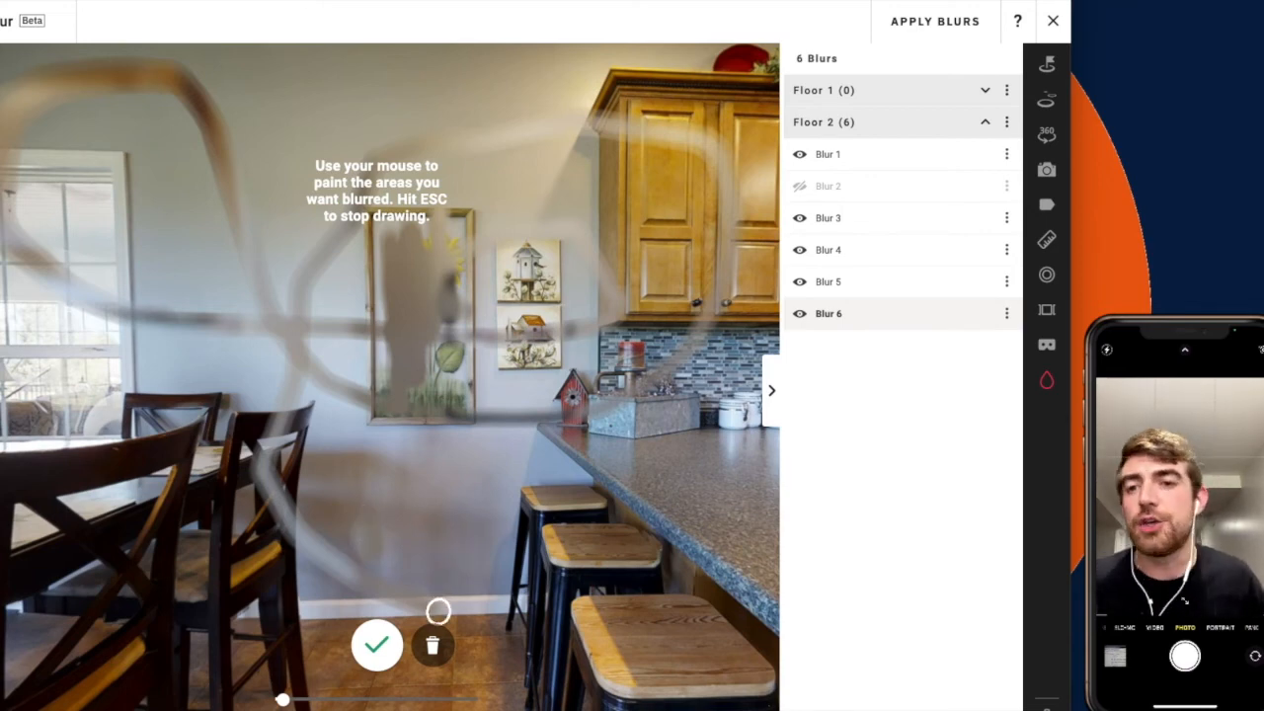
pyautogui.click(432, 645)
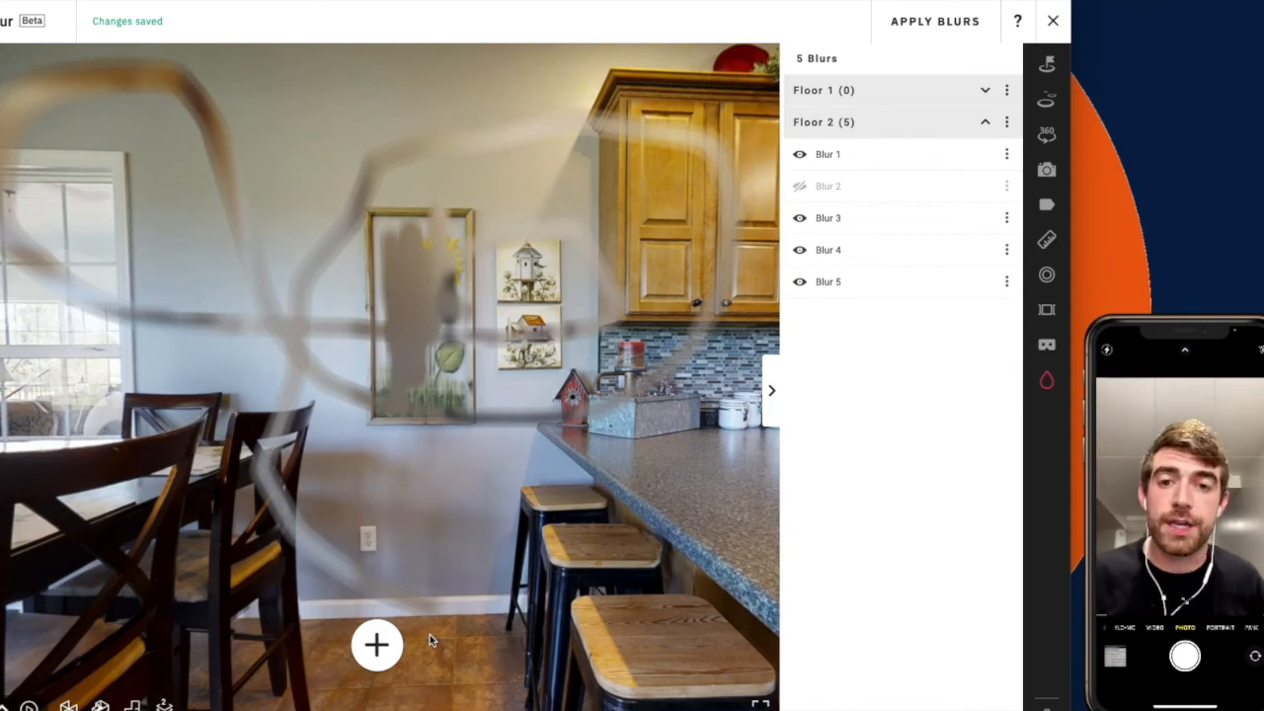
# Hide Blur 5, and delete both Blur 4 and Blur 5 from Floor 2.
pyautogui.click(598, 280)
pyautogui.click(799, 281)
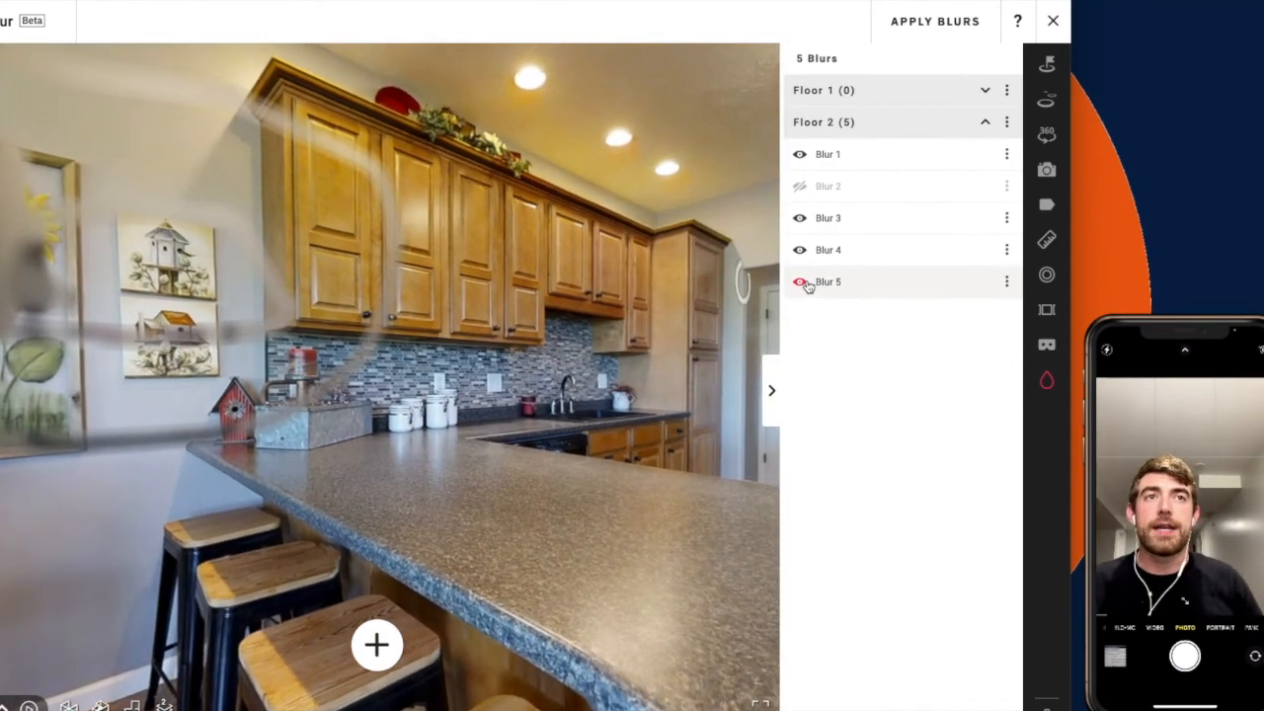
pyautogui.click(1006, 255)
pyautogui.click(988, 284)
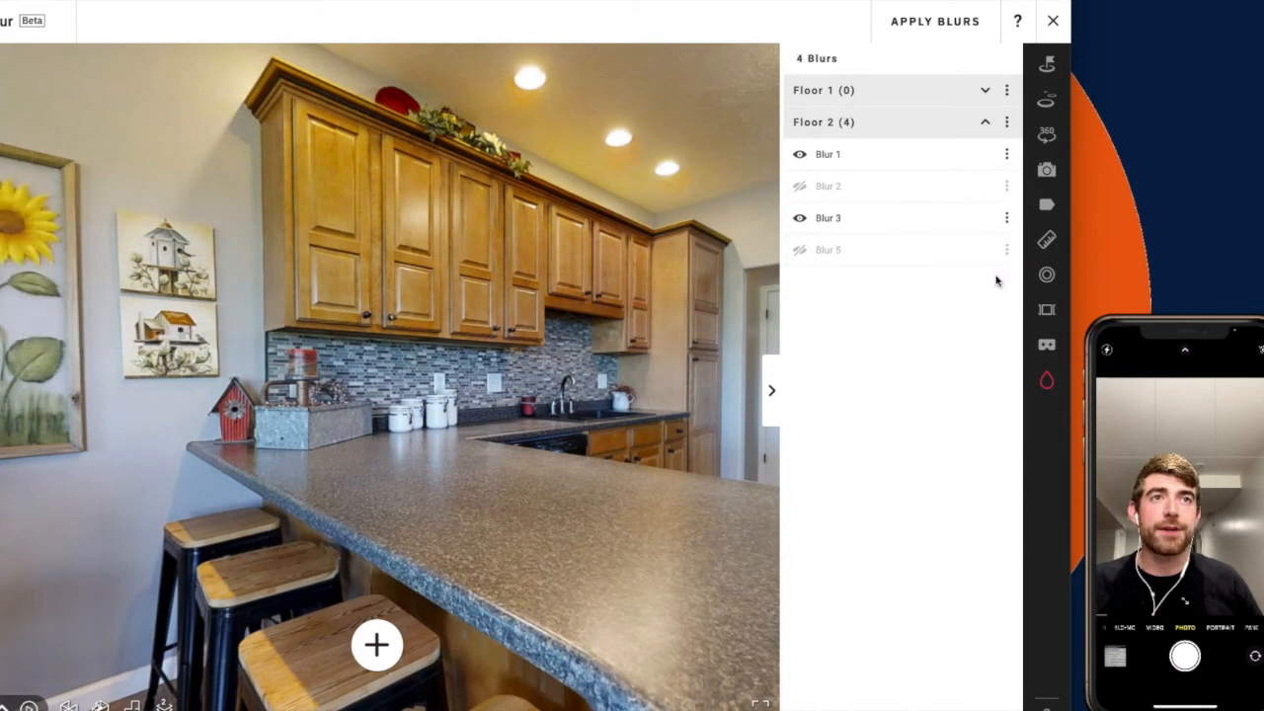
pyautogui.click(1006, 250)
pyautogui.click(972, 287)
# Check the sunflower painting without blurs, and walk past the kitchen counter into the living room.
pyautogui.moveTo(184, 333); pyautogui.dragTo(537, 332)
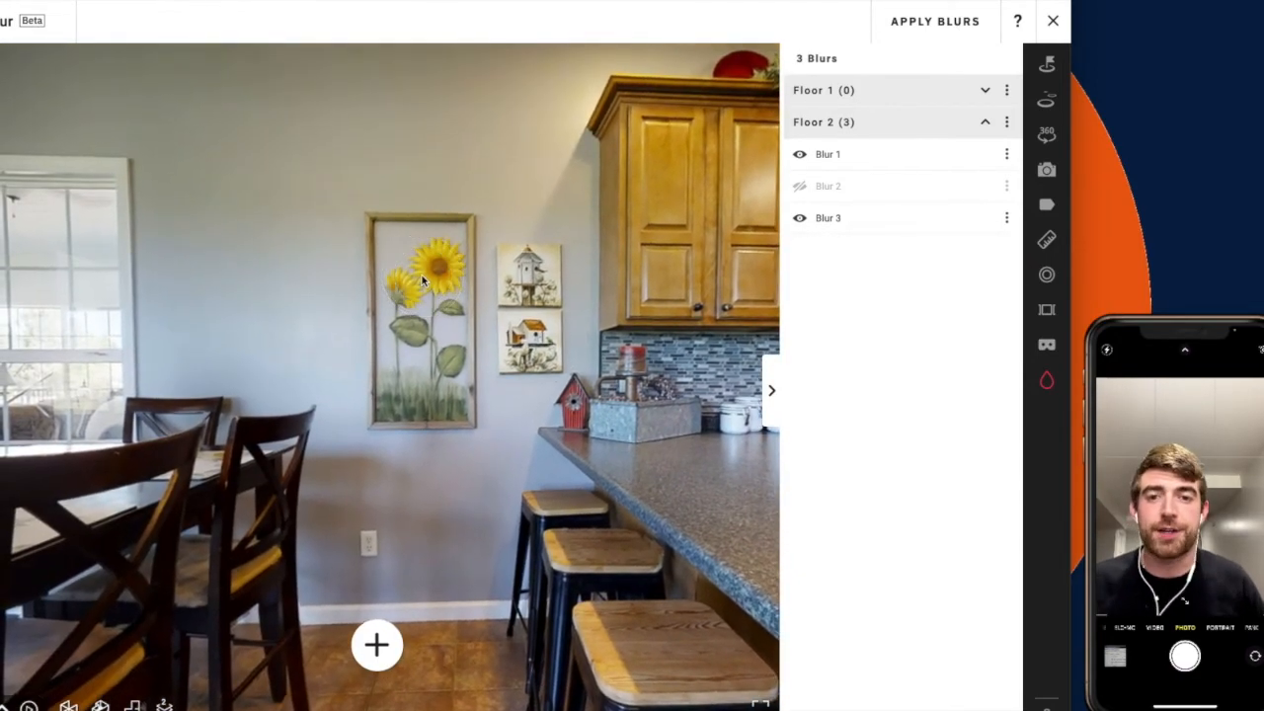
pyautogui.click(556, 293)
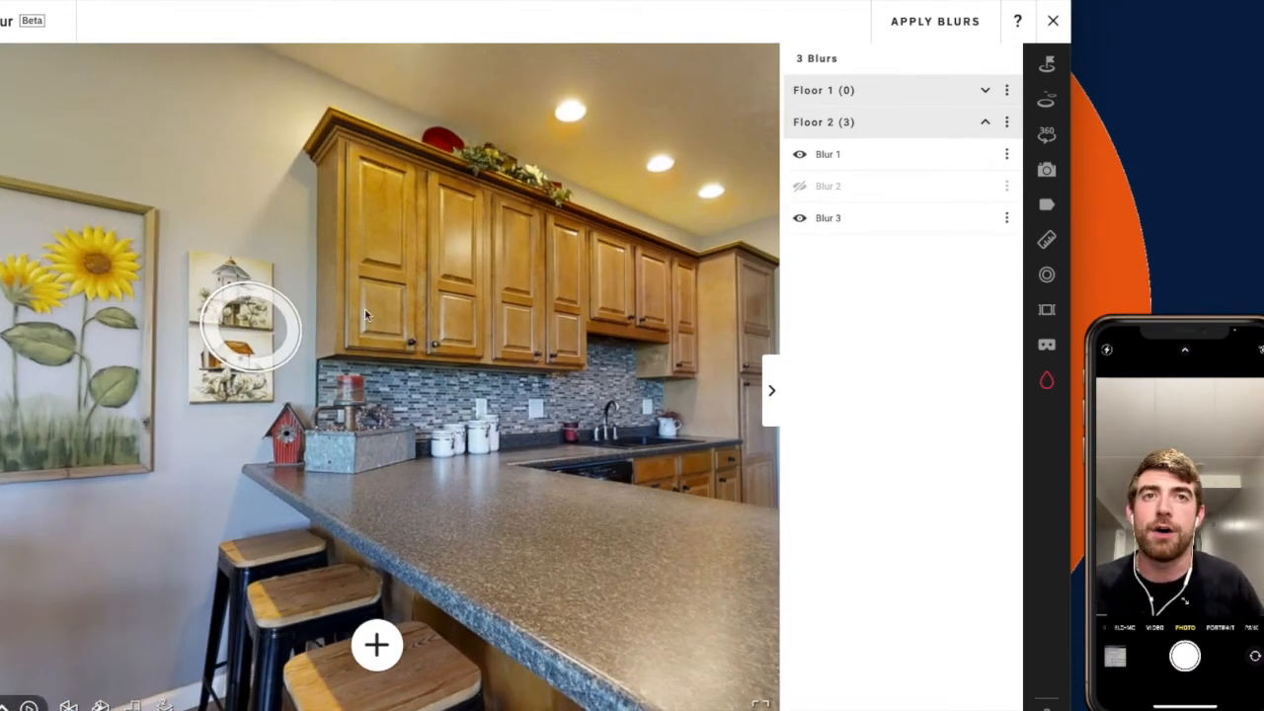
pyautogui.click(589, 392)
pyautogui.moveTo(675, 333); pyautogui.dragTo(277, 388)
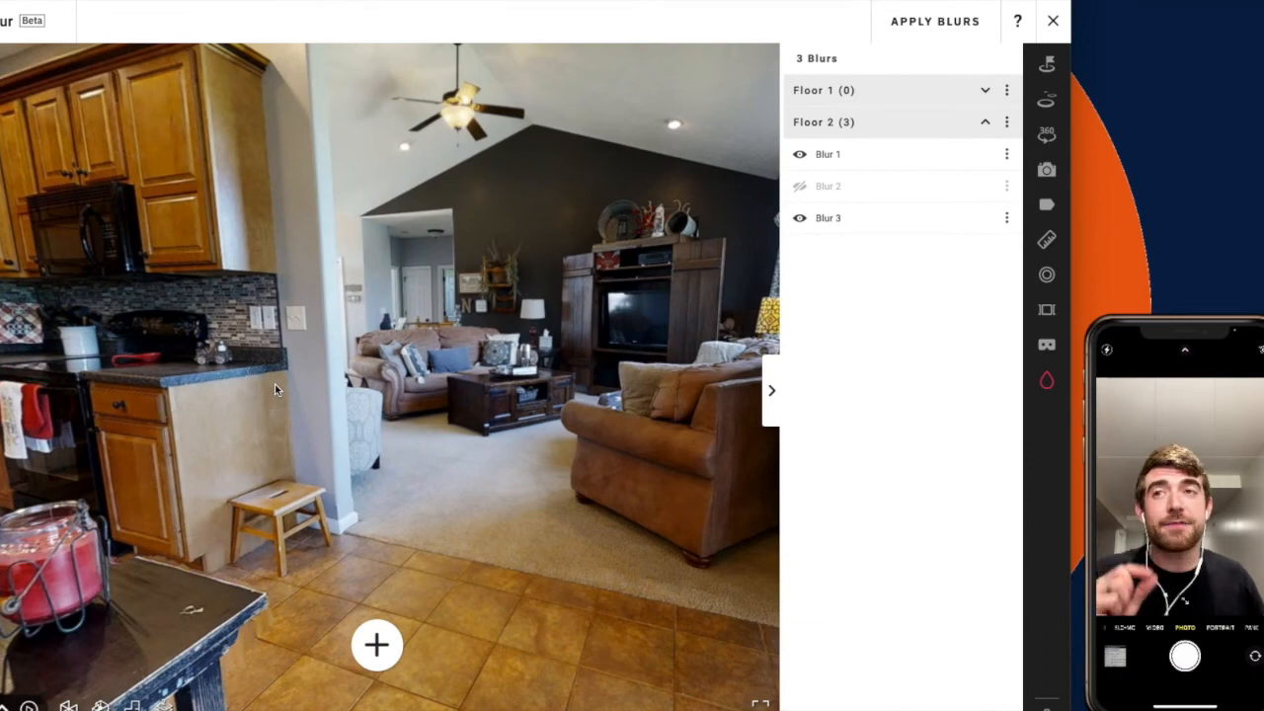
pyautogui.moveTo(150, 437); pyautogui.dragTo(396, 425)
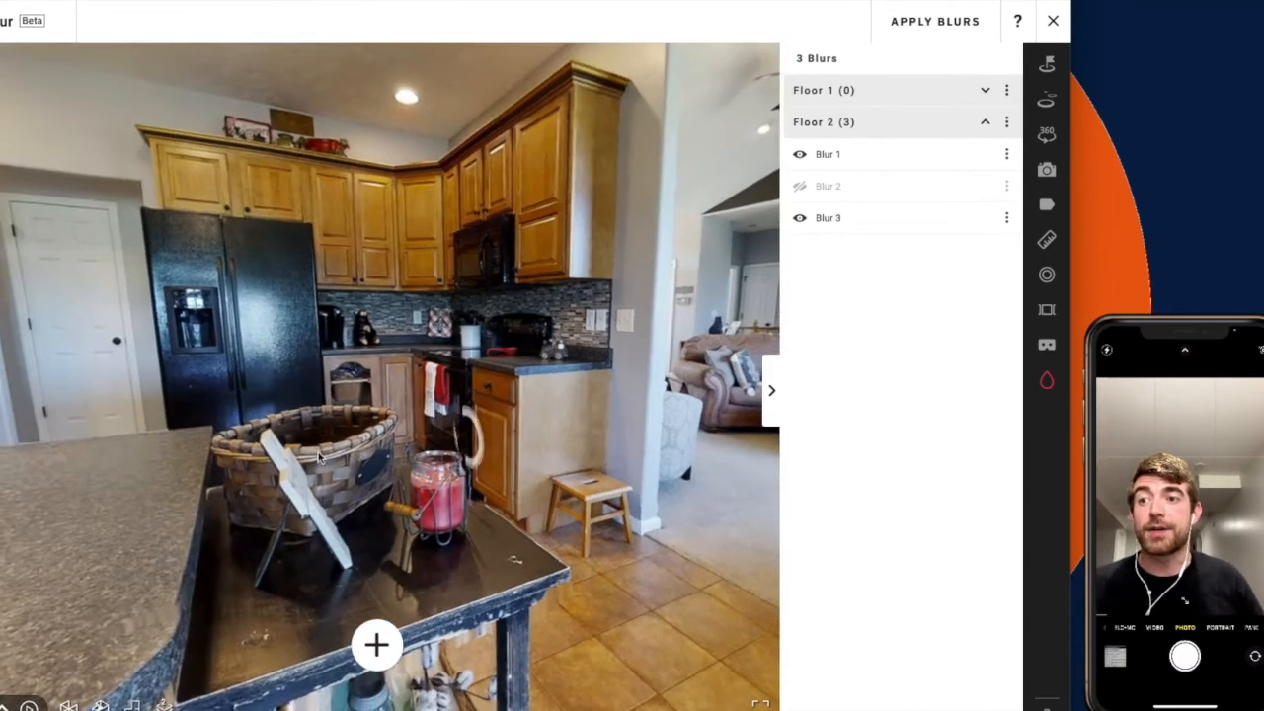
pyautogui.moveTo(99, 444); pyautogui.dragTo(287, 425)
pyautogui.click(284, 428)
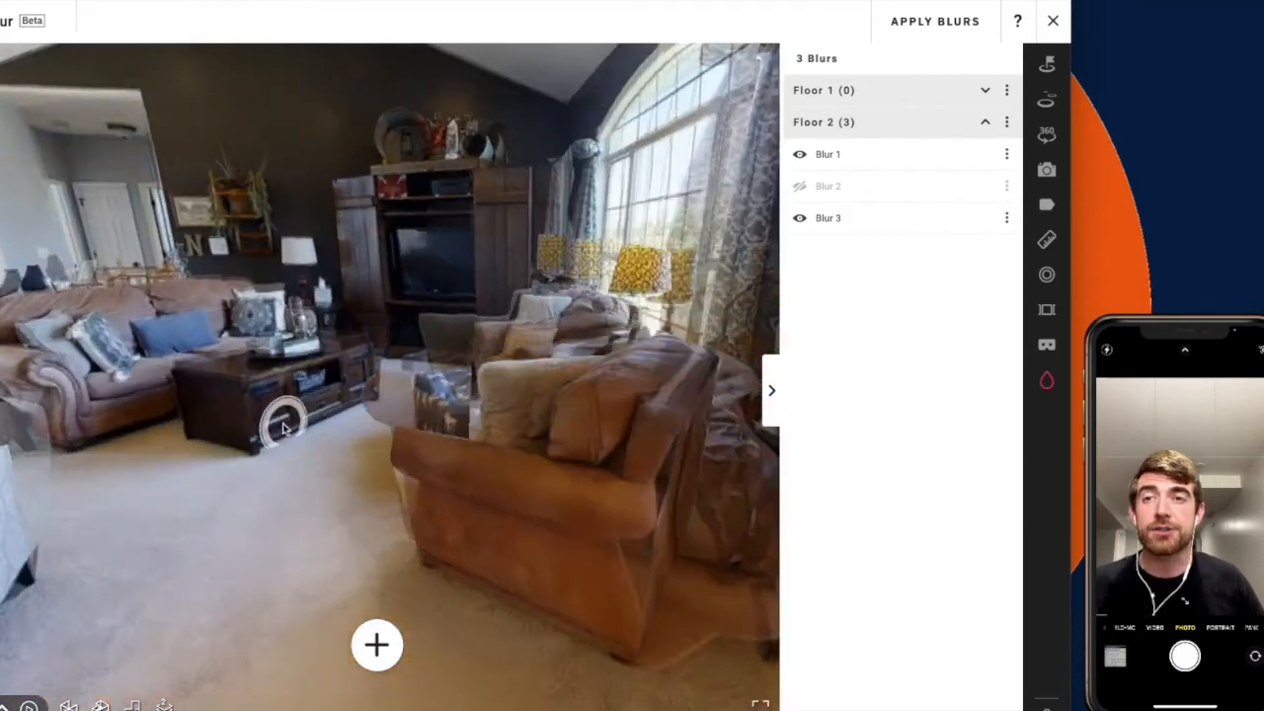
# Walk past the sofa to the front entry and face the bathroom doorway at the end of the tiled hallway.
pyautogui.click(268, 443)
pyautogui.moveTo(103, 466); pyautogui.dragTo(496, 413)
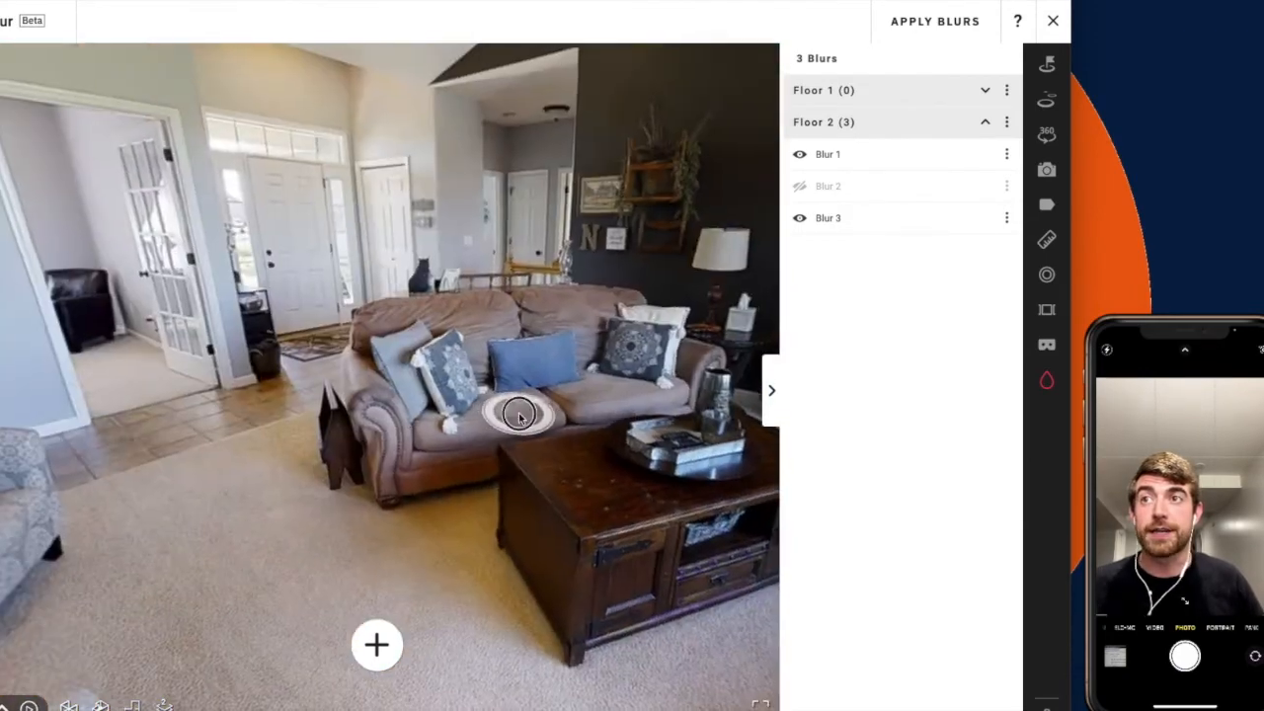
pyautogui.click(307, 415)
pyautogui.click(480, 428)
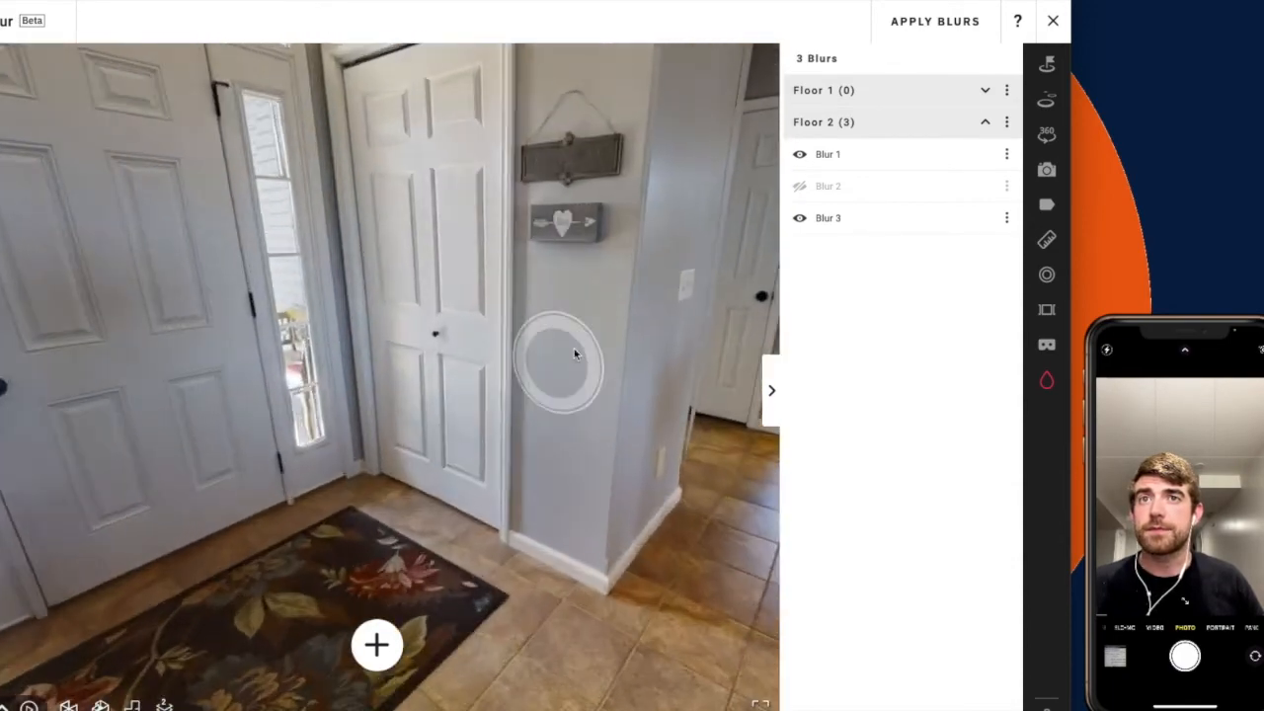
pyautogui.moveTo(564, 362); pyautogui.dragTo(91, 383)
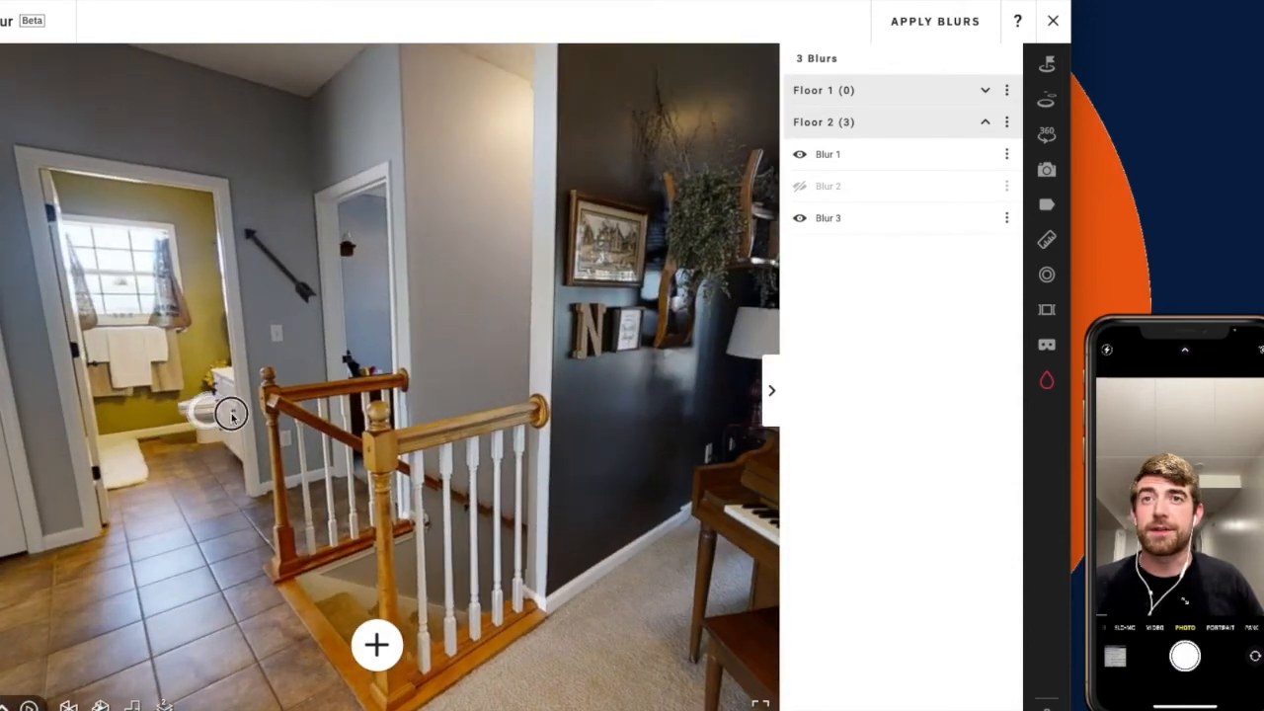
pyautogui.moveTo(231, 416); pyautogui.dragTo(404, 328)
pyautogui.moveTo(189, 411); pyautogui.dragTo(302, 398)
pyautogui.click(484, 314)
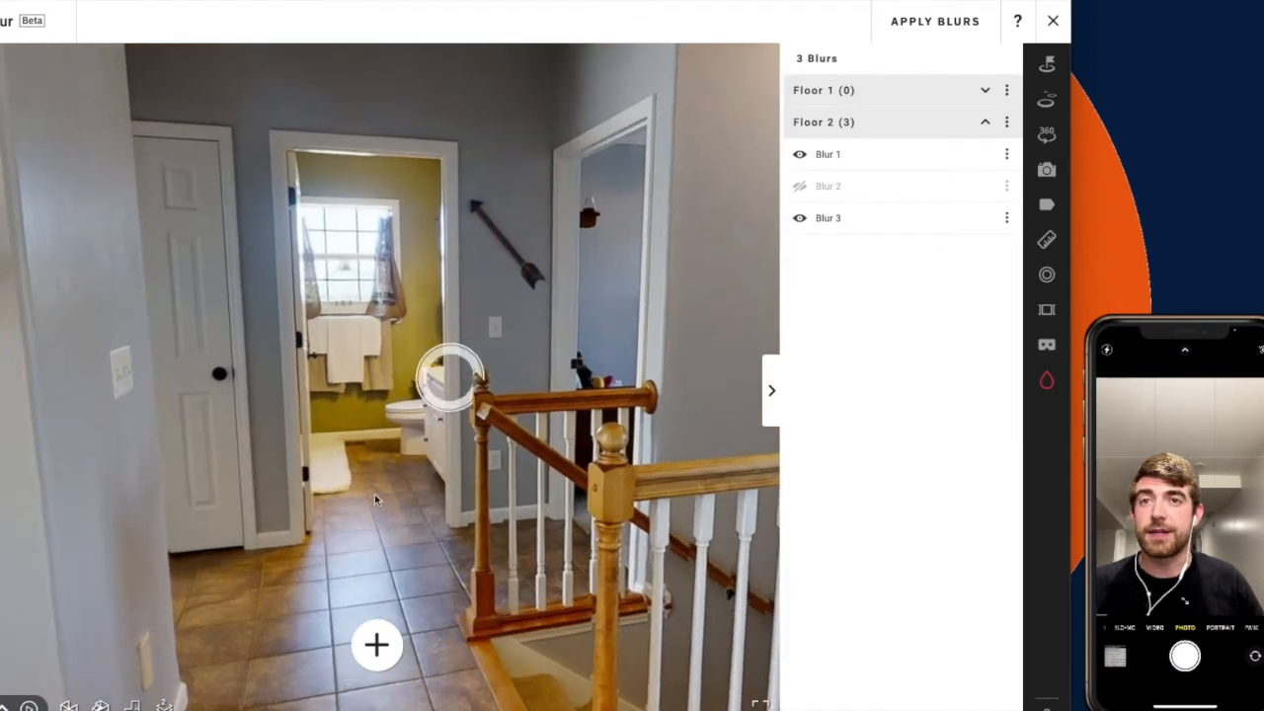
# Create a blur over the light switch beside the bathroom doorway, and paint another blur stroke across the doorway and hallway walls.
pyautogui.click(377, 645)
pyautogui.moveTo(492, 316); pyautogui.dragTo(492, 333)
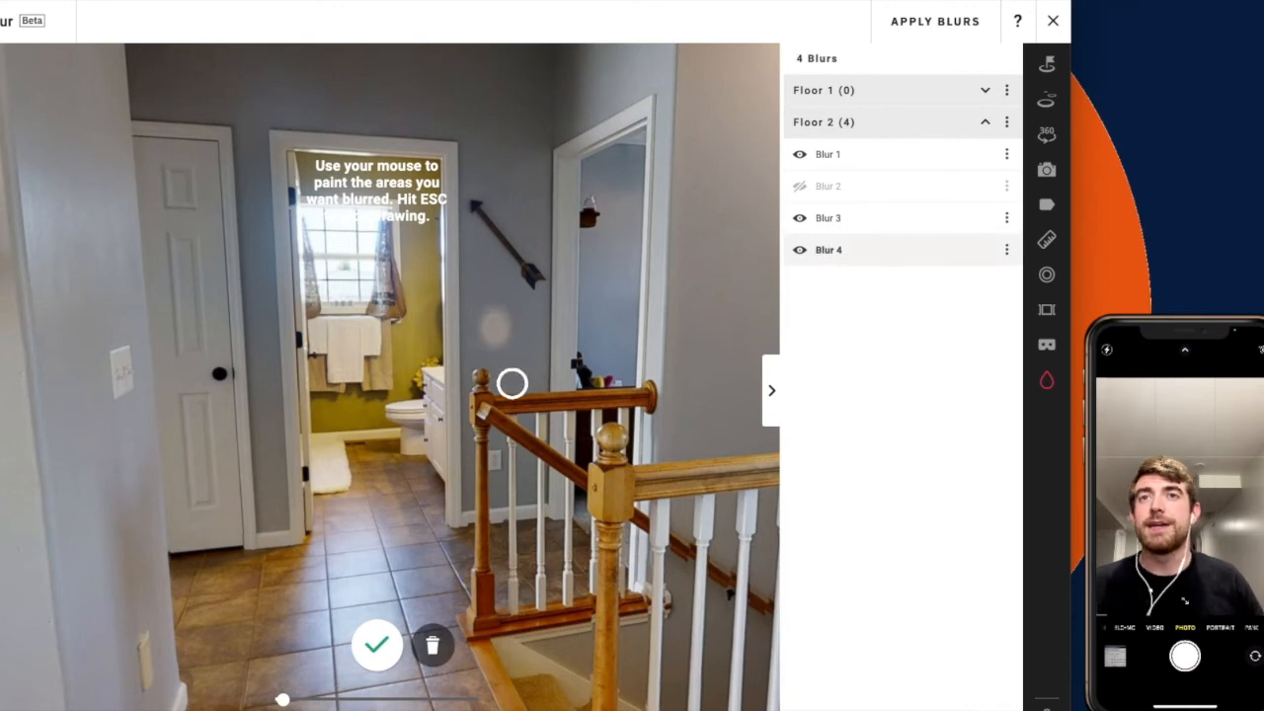
pyautogui.scroll(-3, 512, 383)
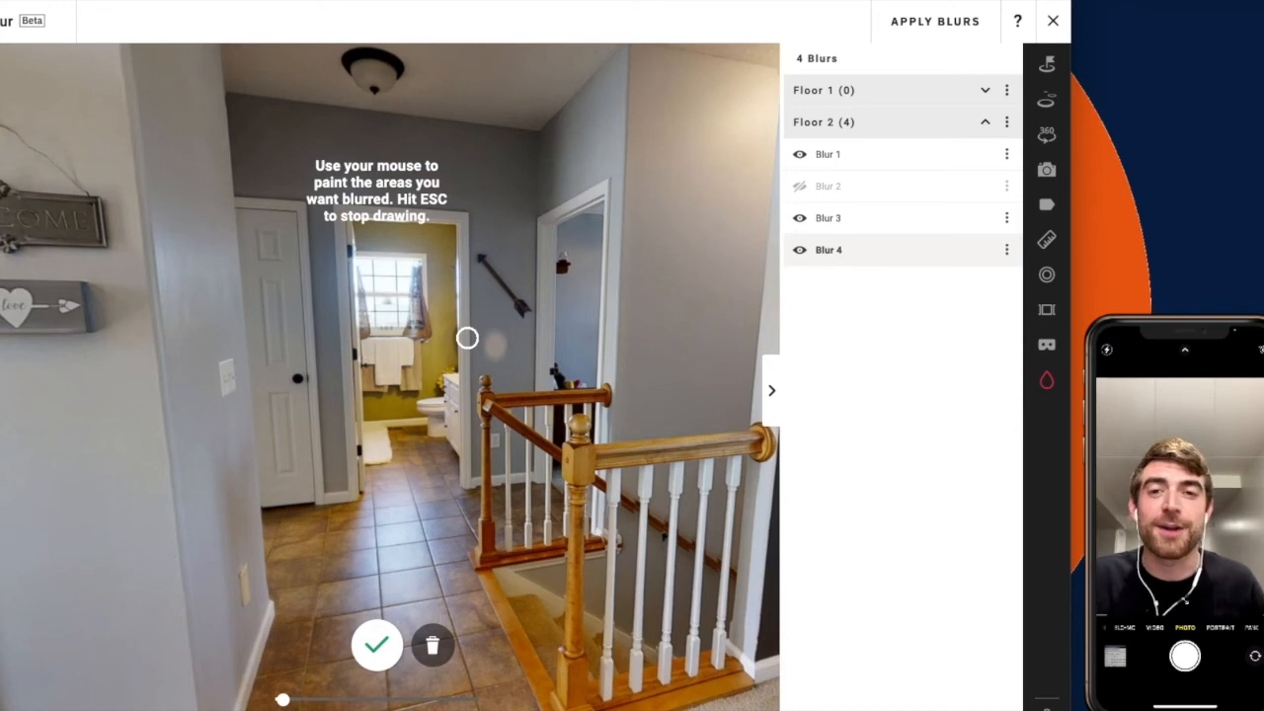
pyautogui.moveTo(467, 318); pyautogui.dragTo(129, 350)
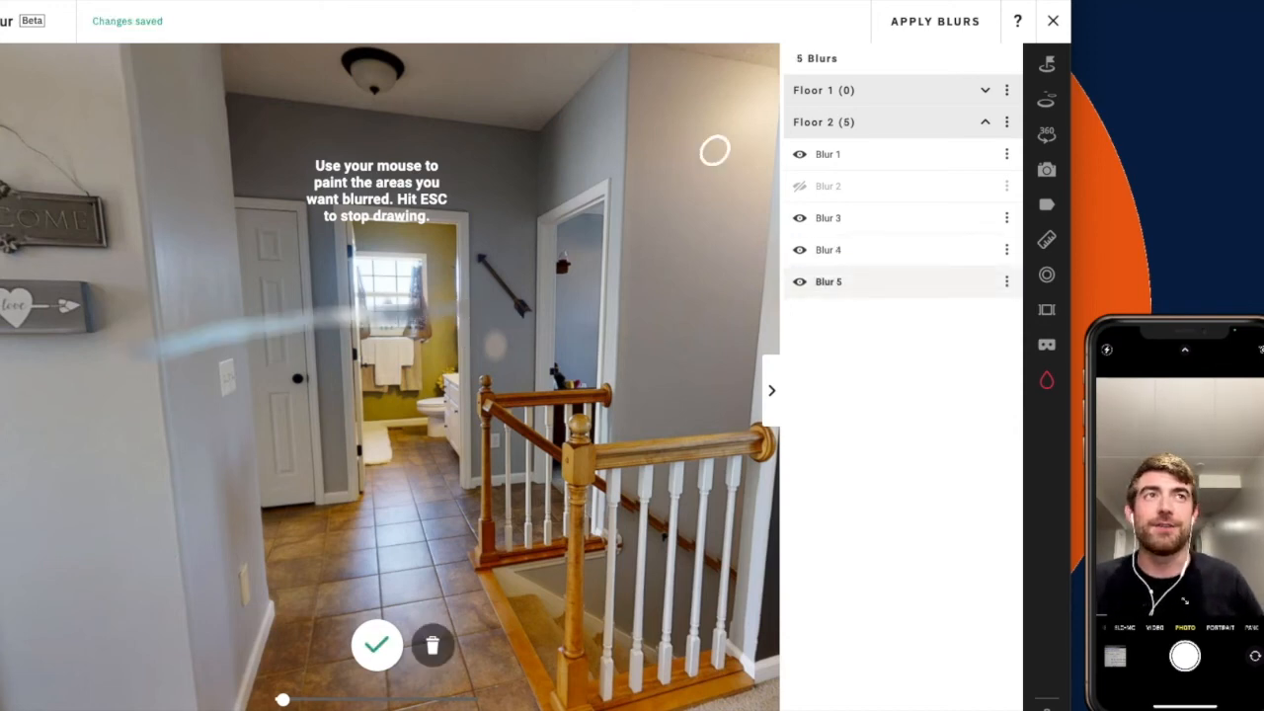
# Delete Blur 5 and Blur 4 from Floor 2.
pyautogui.click(1008, 284)
pyautogui.click(980, 318)
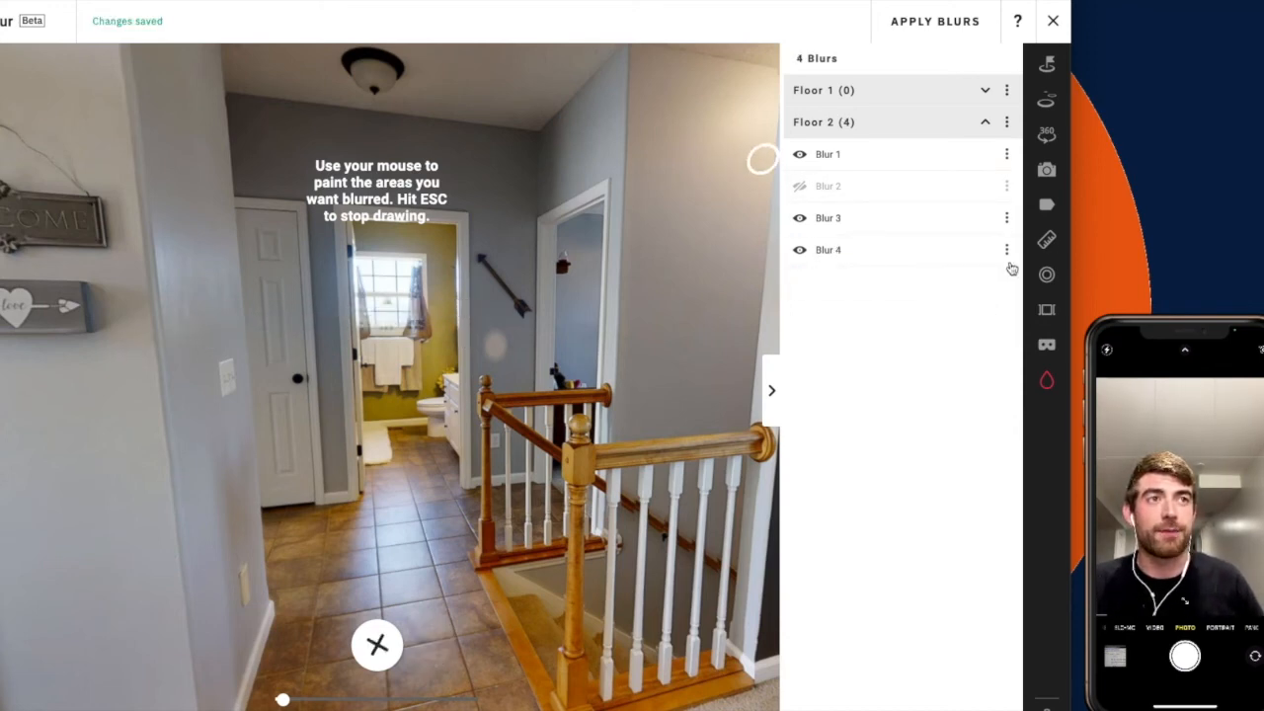
pyautogui.click(978, 284)
# Paint a blur stroke across the upper hallway walls, delete it as Blur 4, and stop drawing.
pyautogui.moveTo(593, 237)
pyautogui.mouseDown()
pyautogui.moveTo(138, 277)
pyautogui.moveTo(15, 272)
pyautogui.mouseUp()
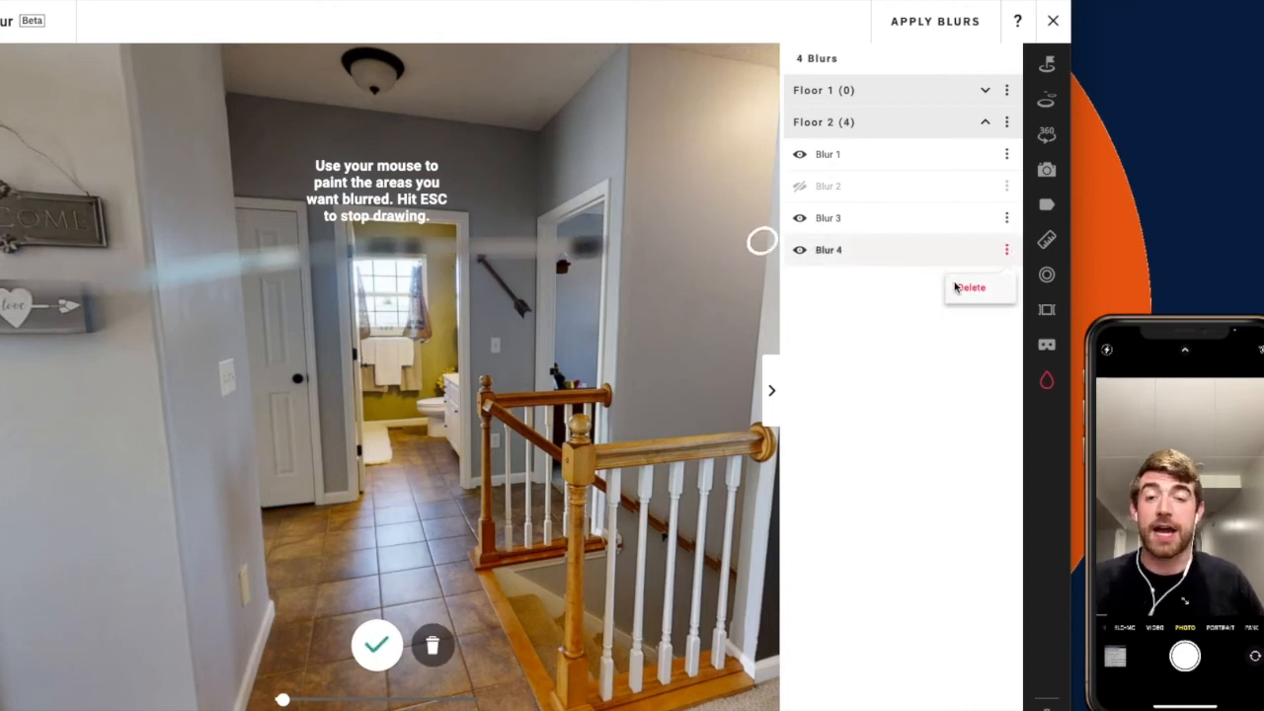
pyautogui.click(956, 288)
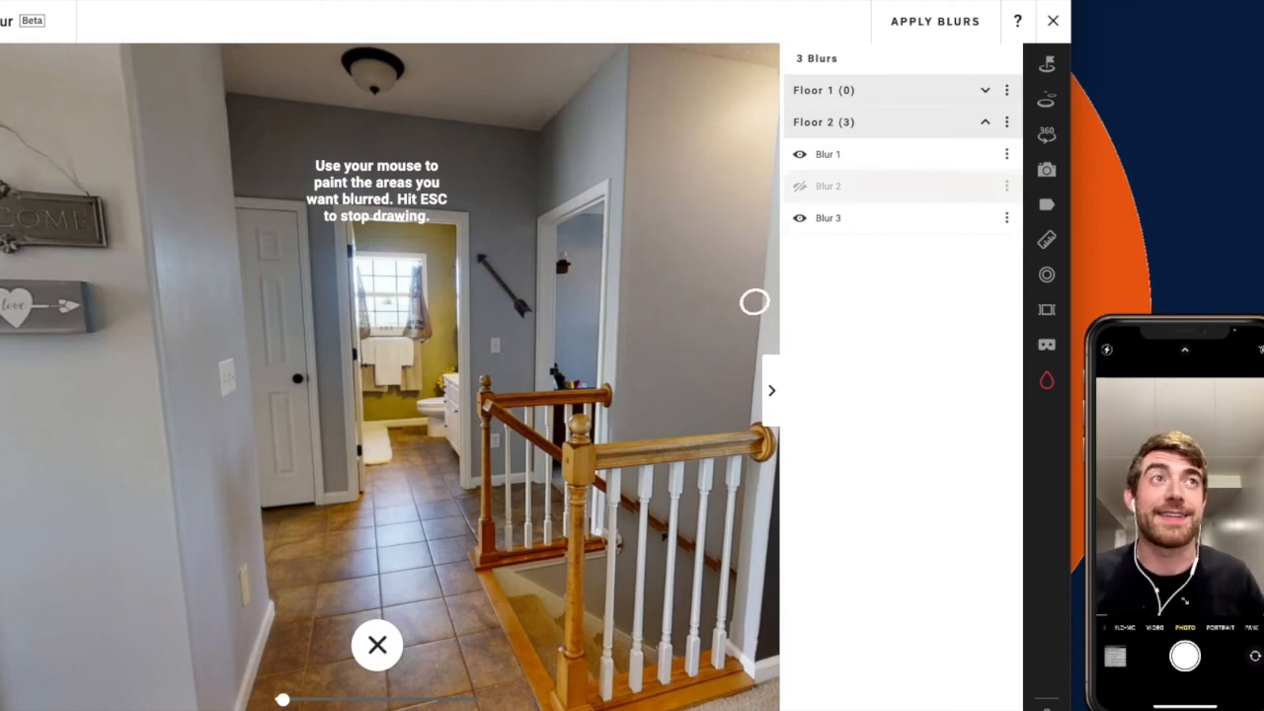
pyautogui.click(377, 645)
# Look around the living room from the stair railing and piano to the arched window, wall clock and framed mirrors.
pyautogui.moveTo(507, 342); pyautogui.dragTo(172, 327)
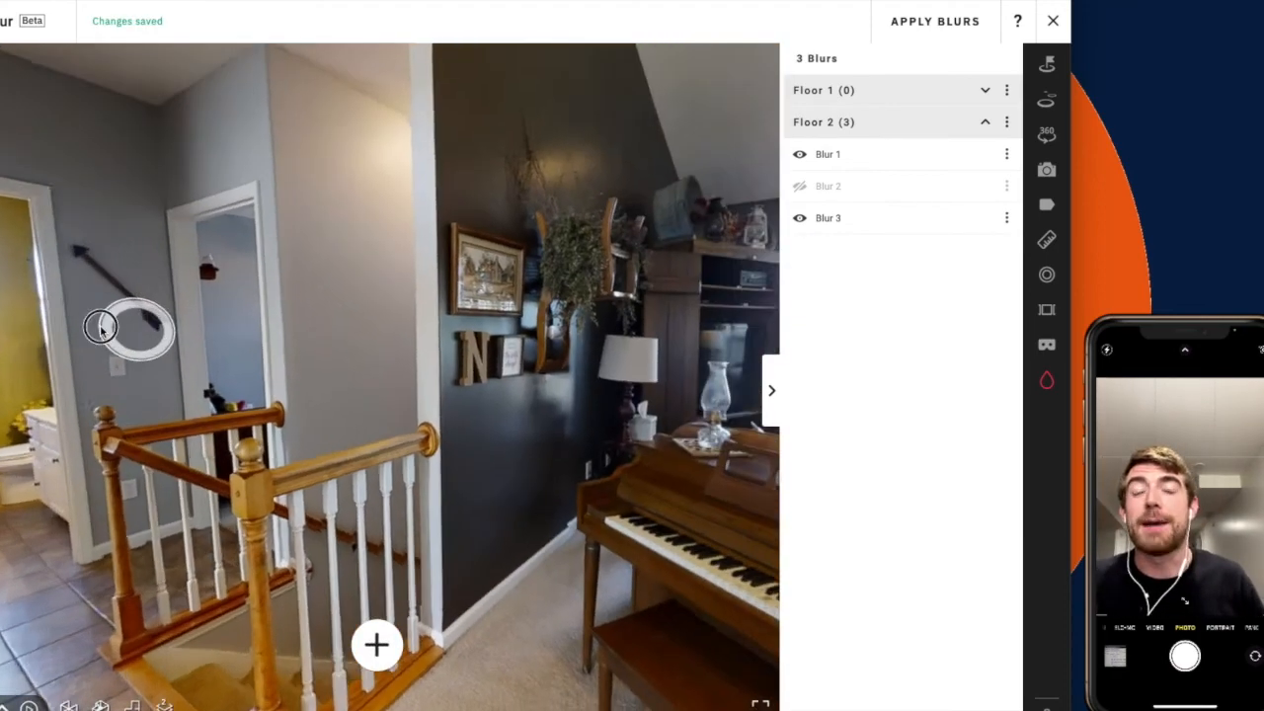
pyautogui.moveTo(668, 311); pyautogui.dragTo(260, 296)
pyautogui.moveTo(669, 307); pyautogui.dragTo(302, 314)
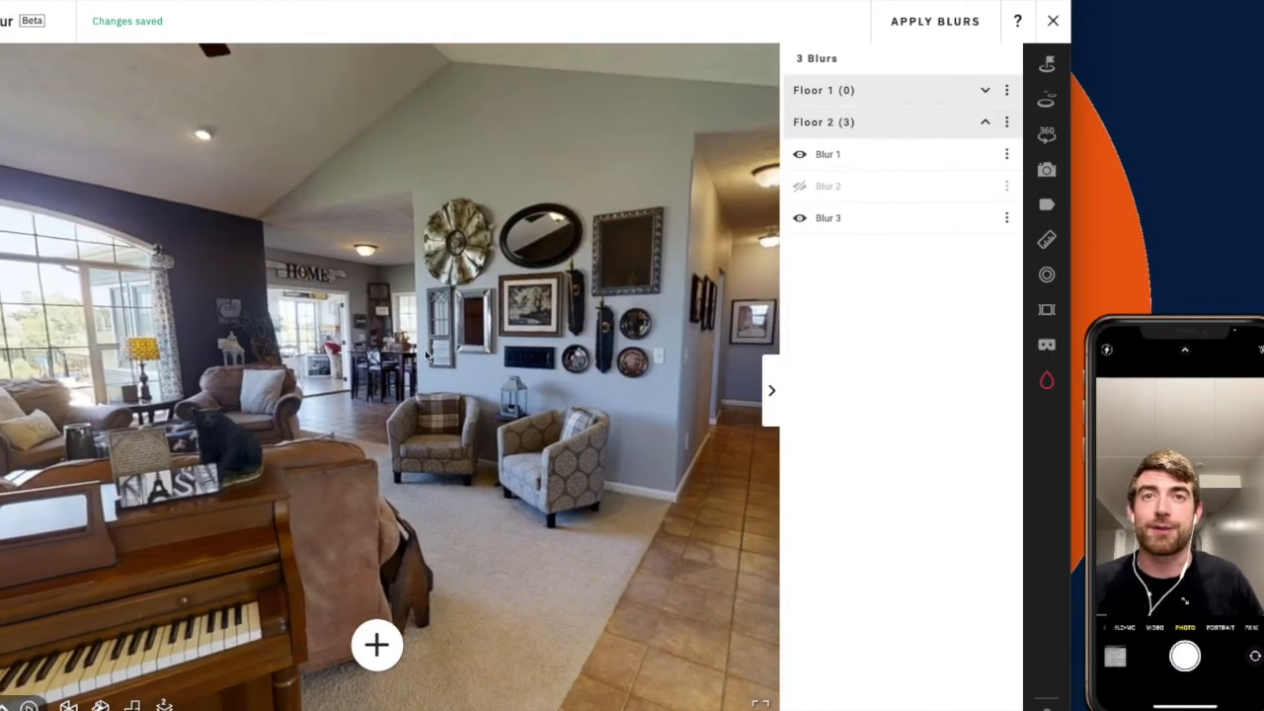
pyautogui.click(339, 443)
pyautogui.moveTo(258, 442); pyautogui.dragTo(587, 472)
pyautogui.click(344, 486)
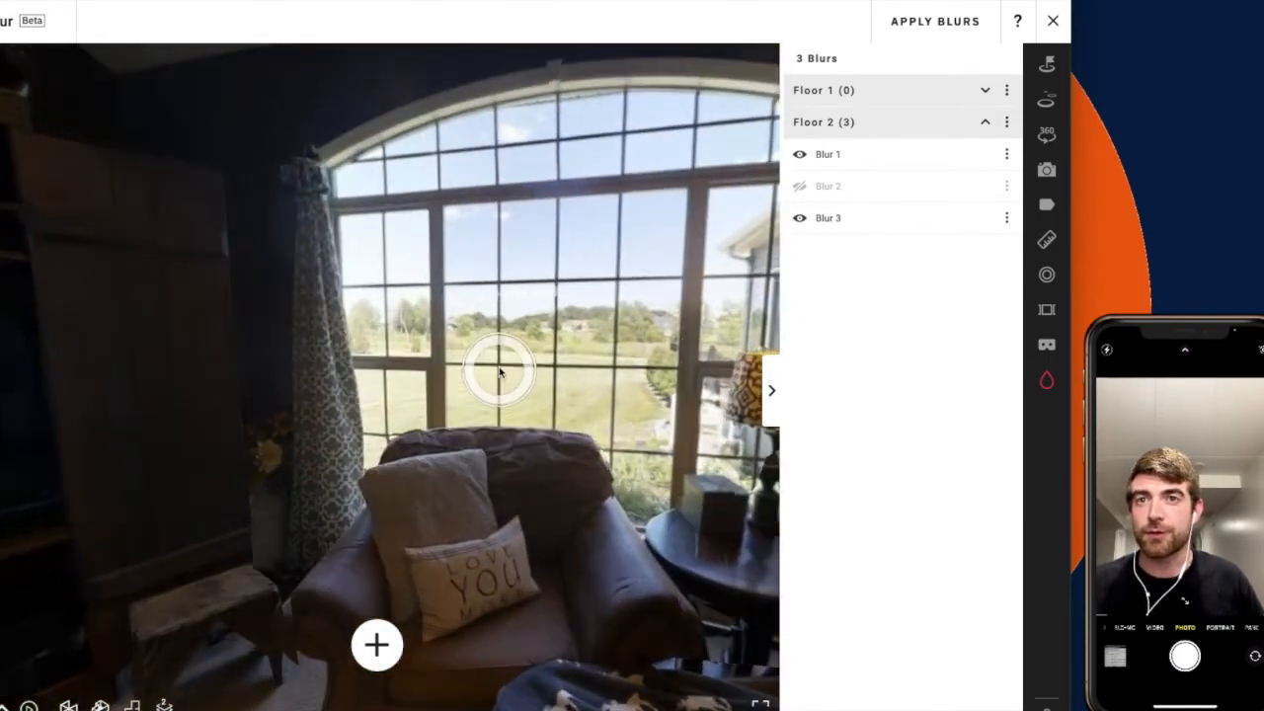
pyautogui.moveTo(498, 368); pyautogui.dragTo(140, 362)
pyautogui.moveTo(449, 322); pyautogui.dragTo(204, 310)
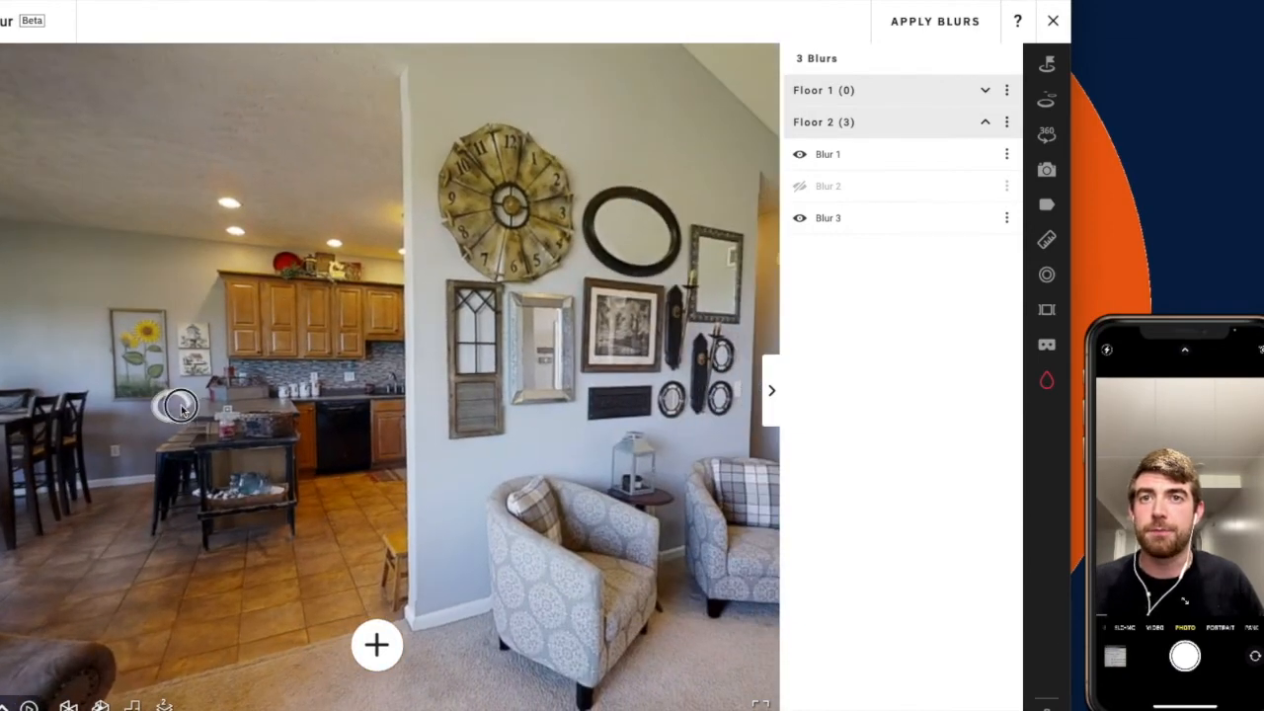
# Walk into the kitchen past the counter and sink, and continue beside the refrigerator to the white door.
pyautogui.moveTo(169, 406); pyautogui.dragTo(358, 409)
pyautogui.click(309, 488)
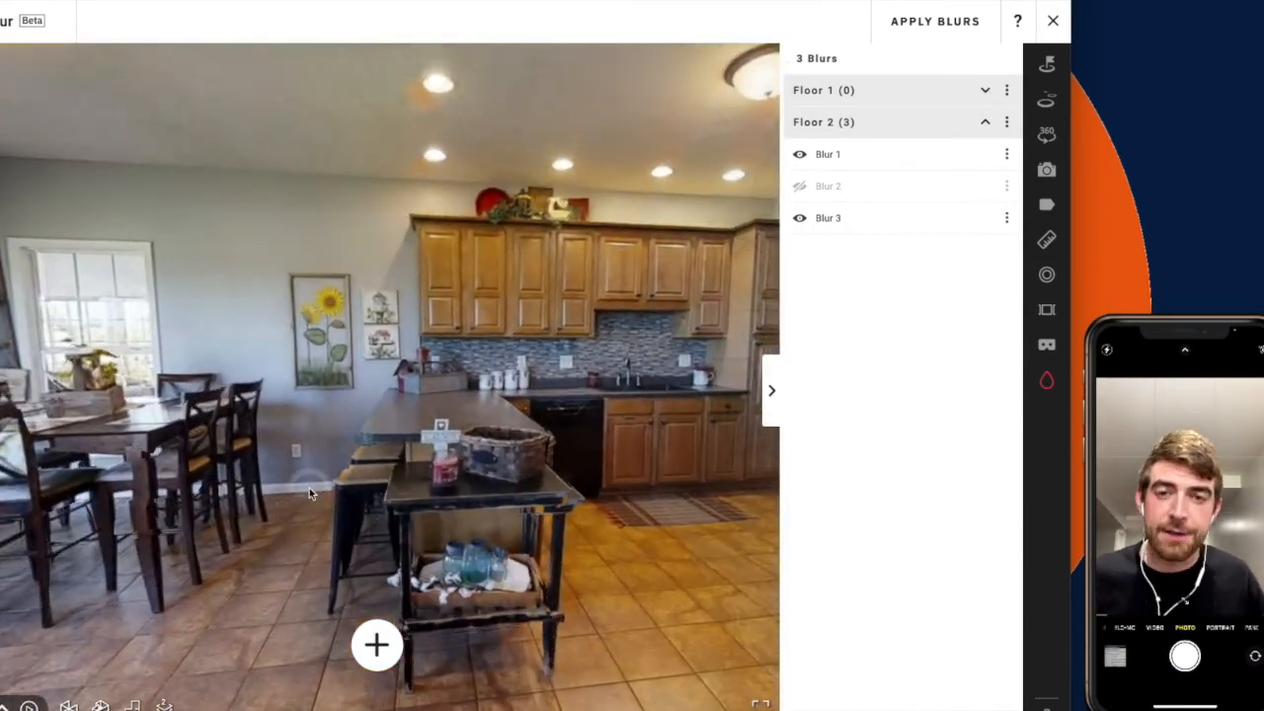
pyautogui.moveTo(277, 442); pyautogui.dragTo(128, 439)
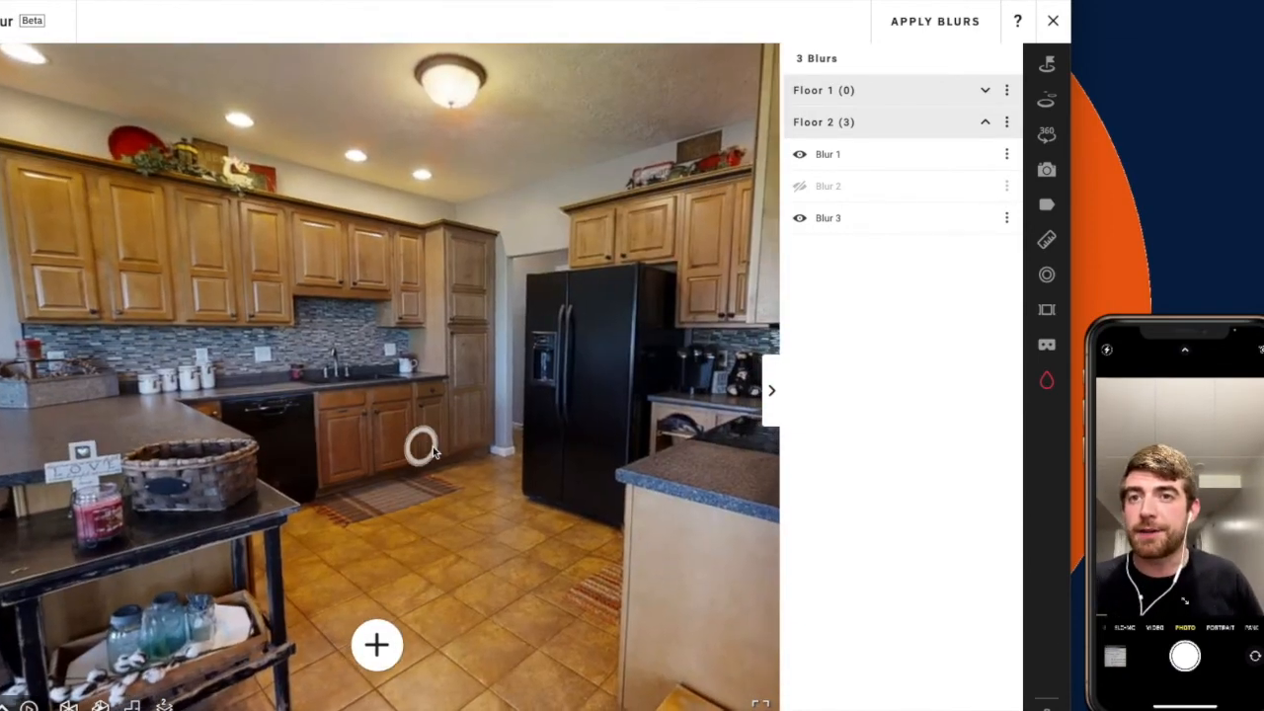
pyautogui.click(433, 447)
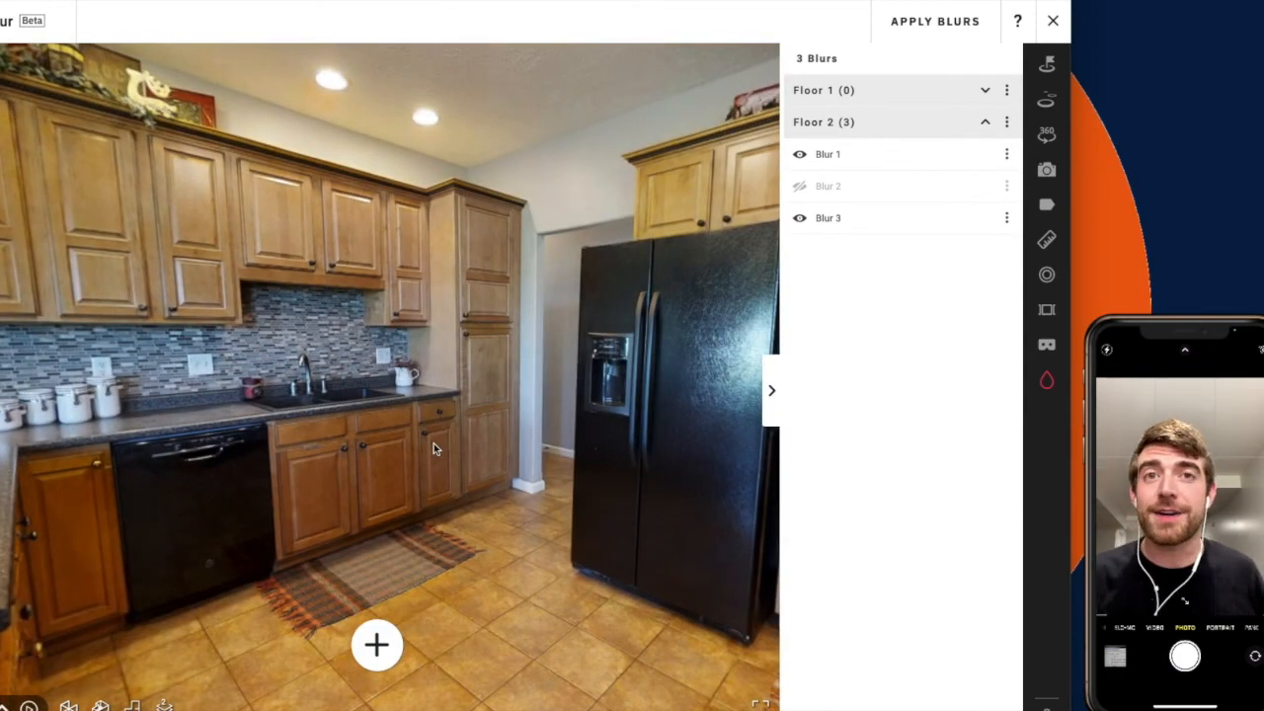
pyautogui.click(241, 444)
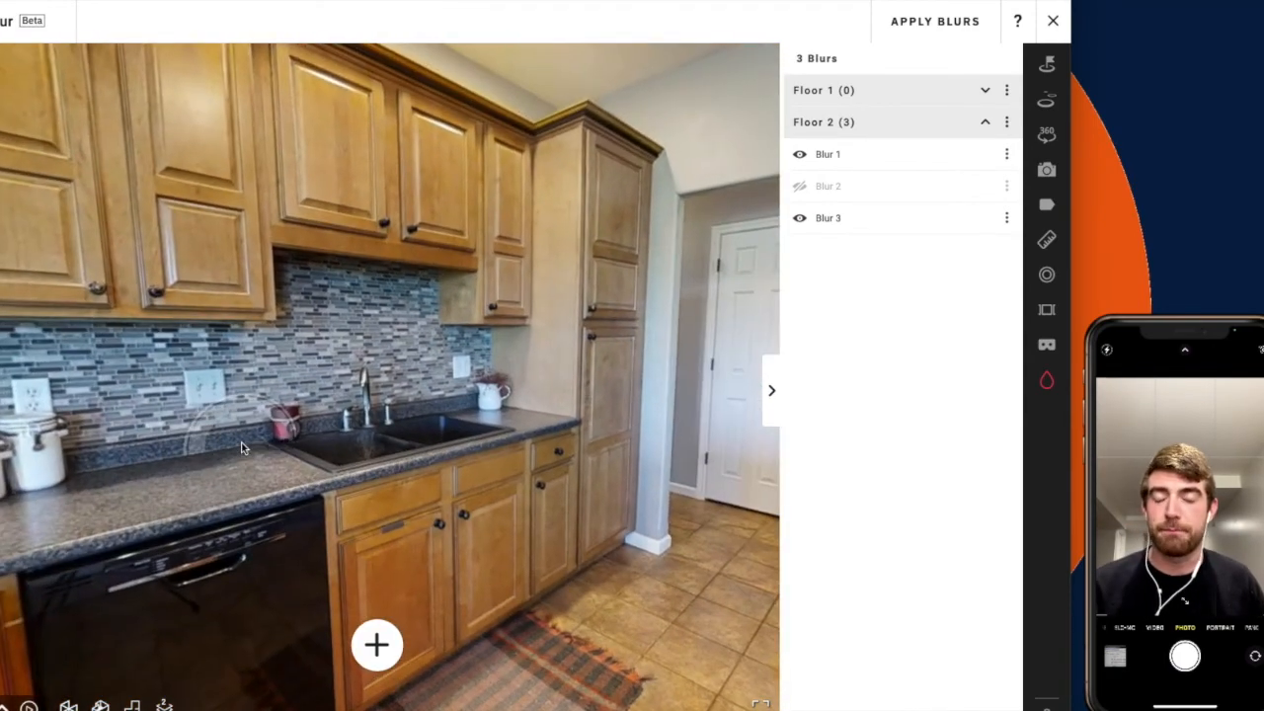
pyautogui.moveTo(430, 418); pyautogui.dragTo(44, 415)
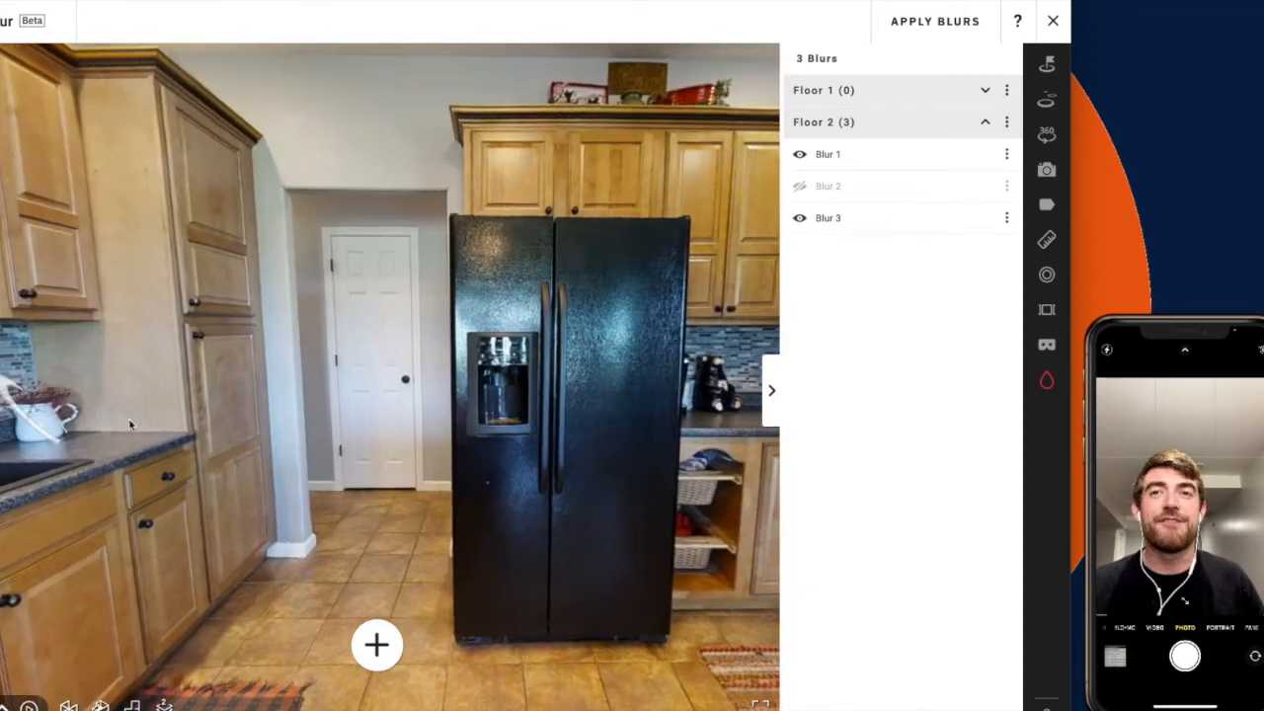
pyautogui.click(374, 488)
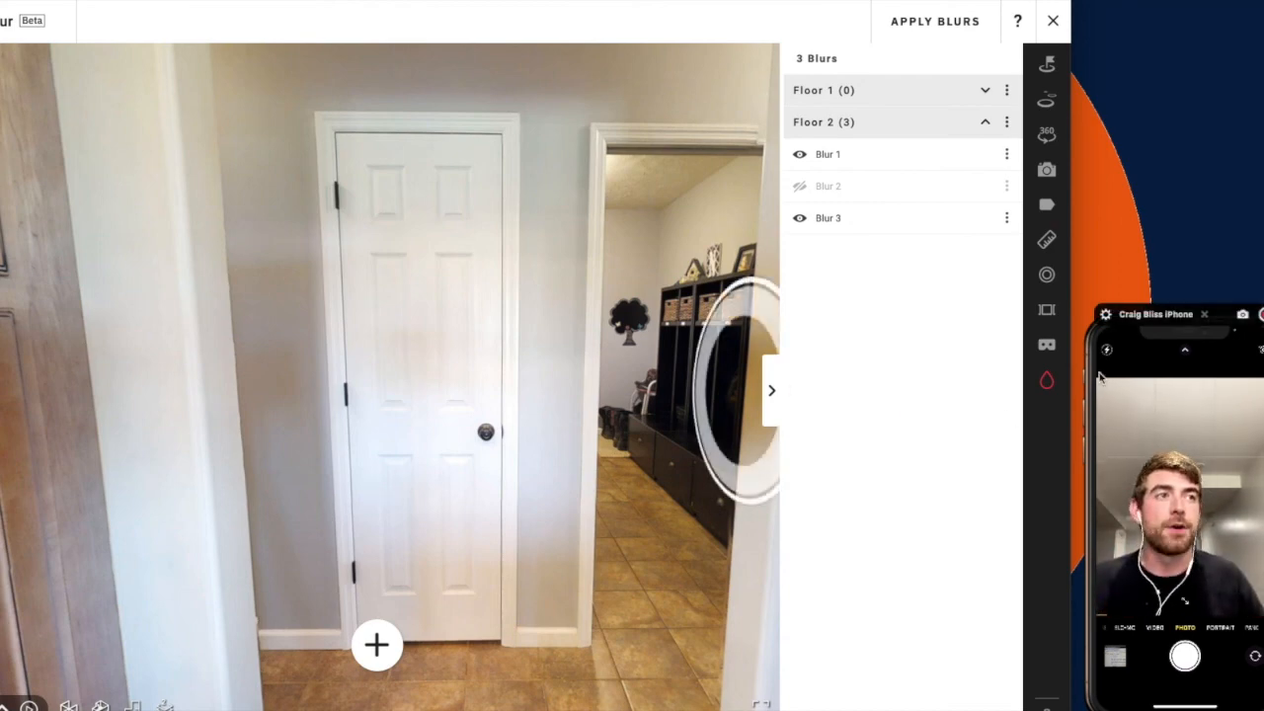
# Walk past the mudroom doorway along the hallway with framed pictures, return to the front entry, and look around the piano area.
pyautogui.moveTo(642, 237); pyautogui.dragTo(533, 180)
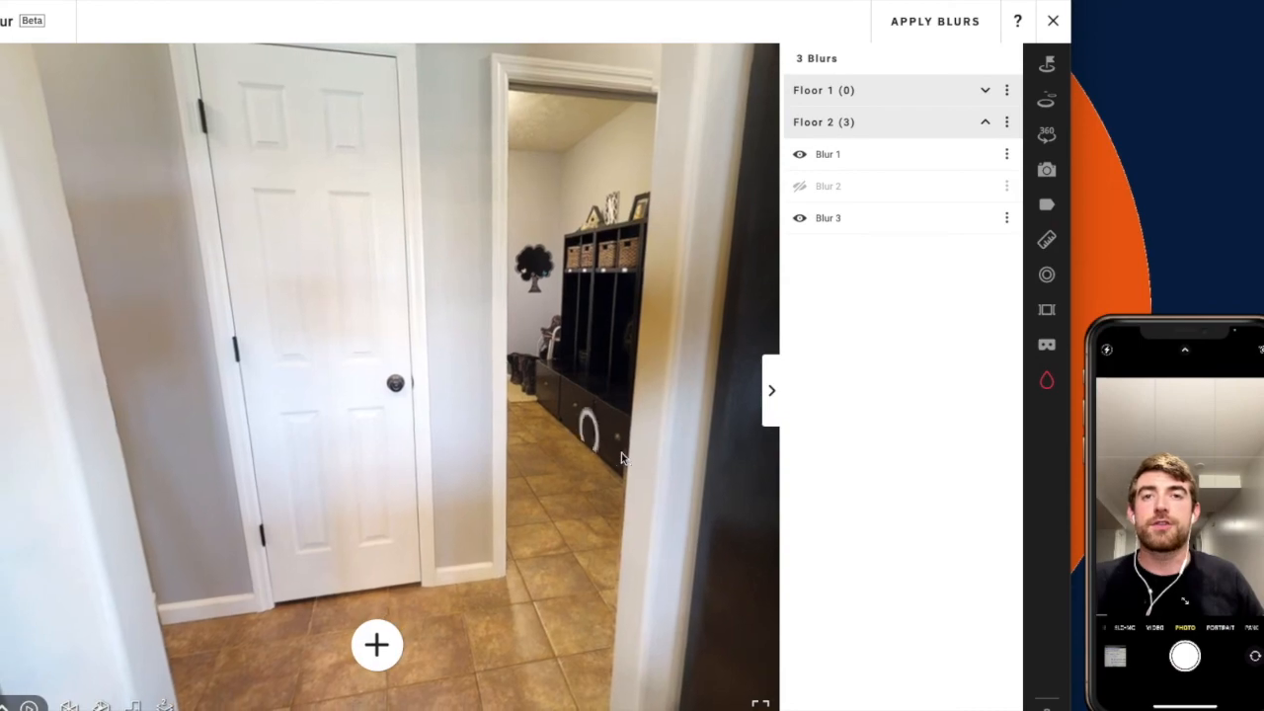
pyautogui.click(622, 444)
pyautogui.moveTo(757, 322); pyautogui.dragTo(233, 304)
pyautogui.moveTo(622, 322); pyautogui.dragTo(238, 307)
pyautogui.moveTo(736, 526); pyautogui.dragTo(432, 451)
pyautogui.click(626, 535)
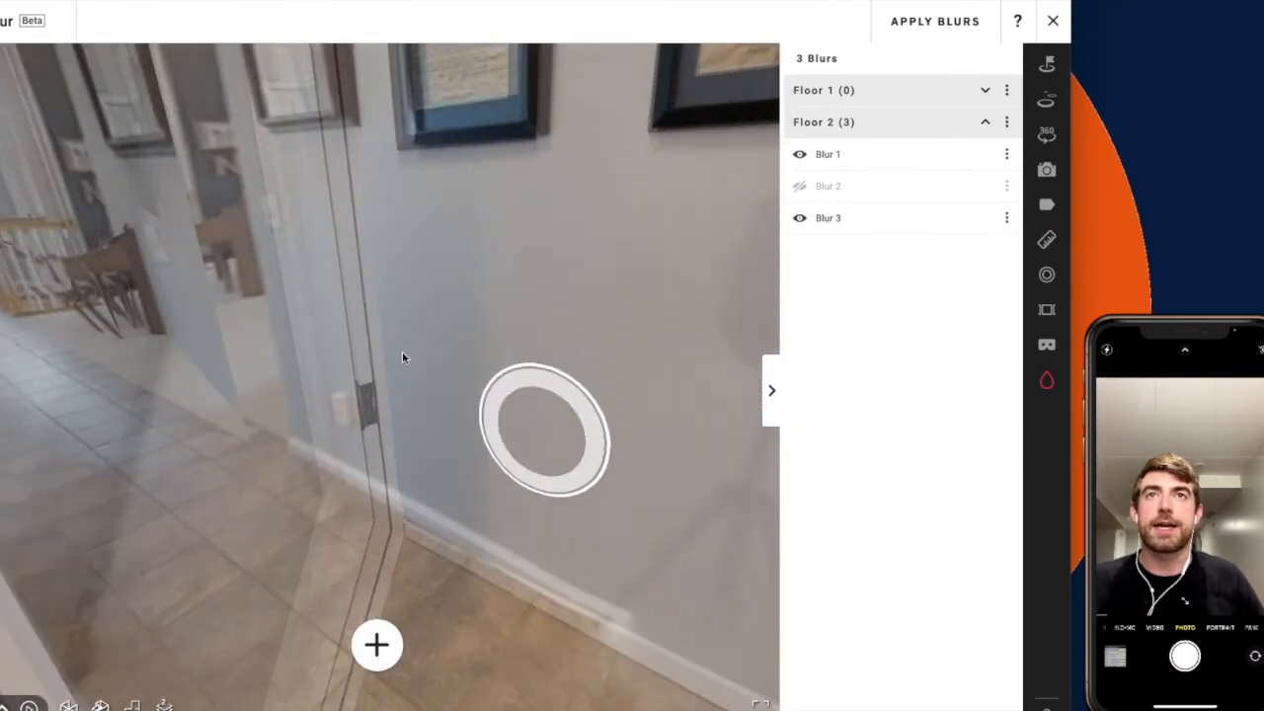
pyautogui.click(357, 359)
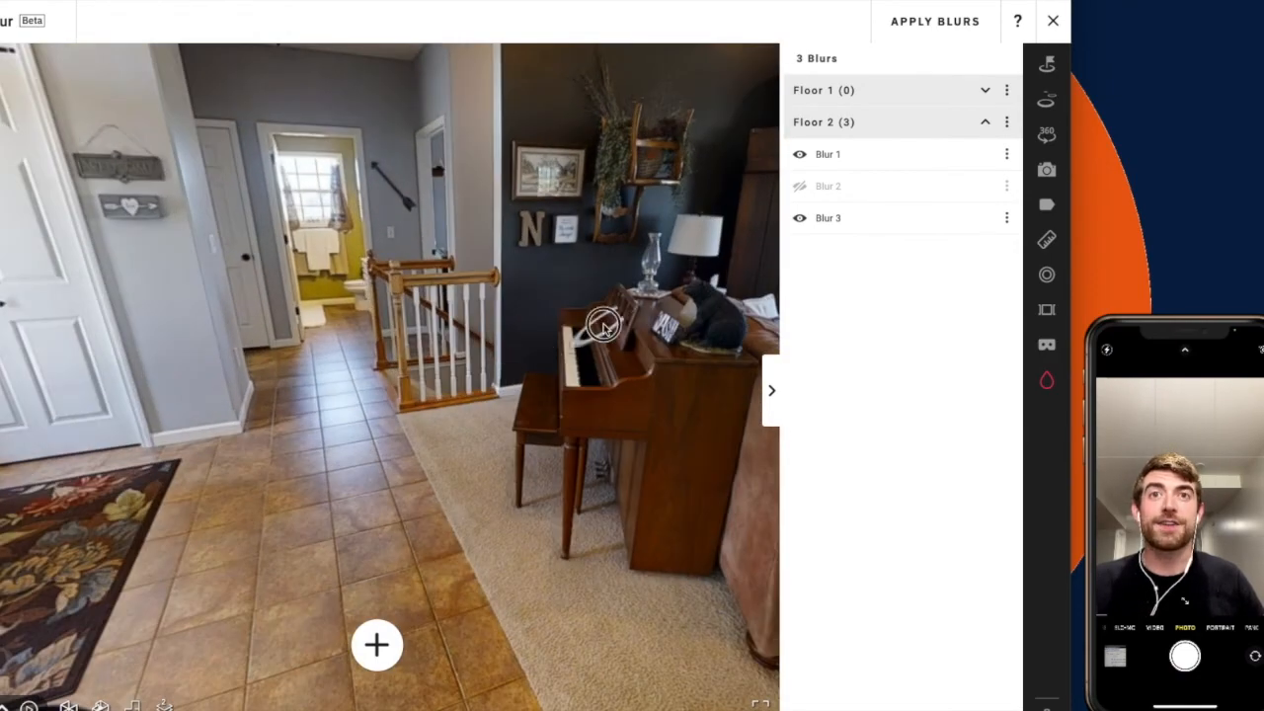
pyautogui.moveTo(691, 326); pyautogui.dragTo(326, 350)
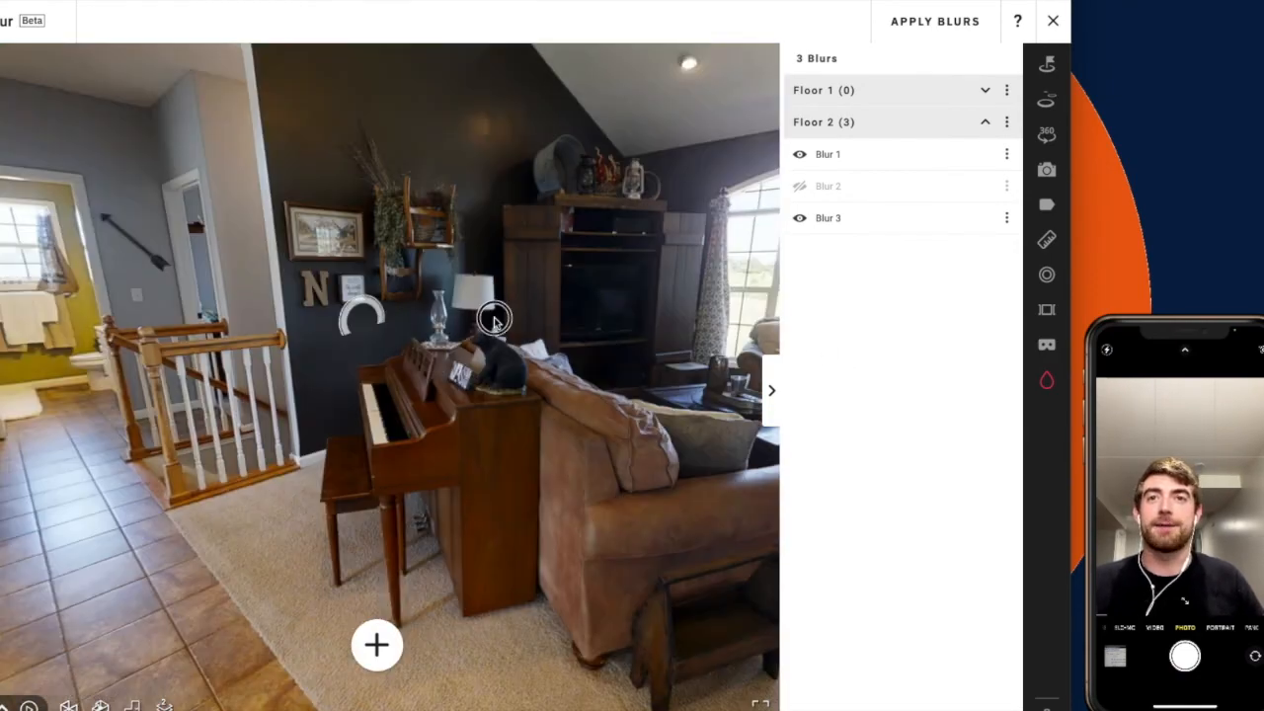
pyautogui.moveTo(362, 317); pyautogui.dragTo(431, 350)
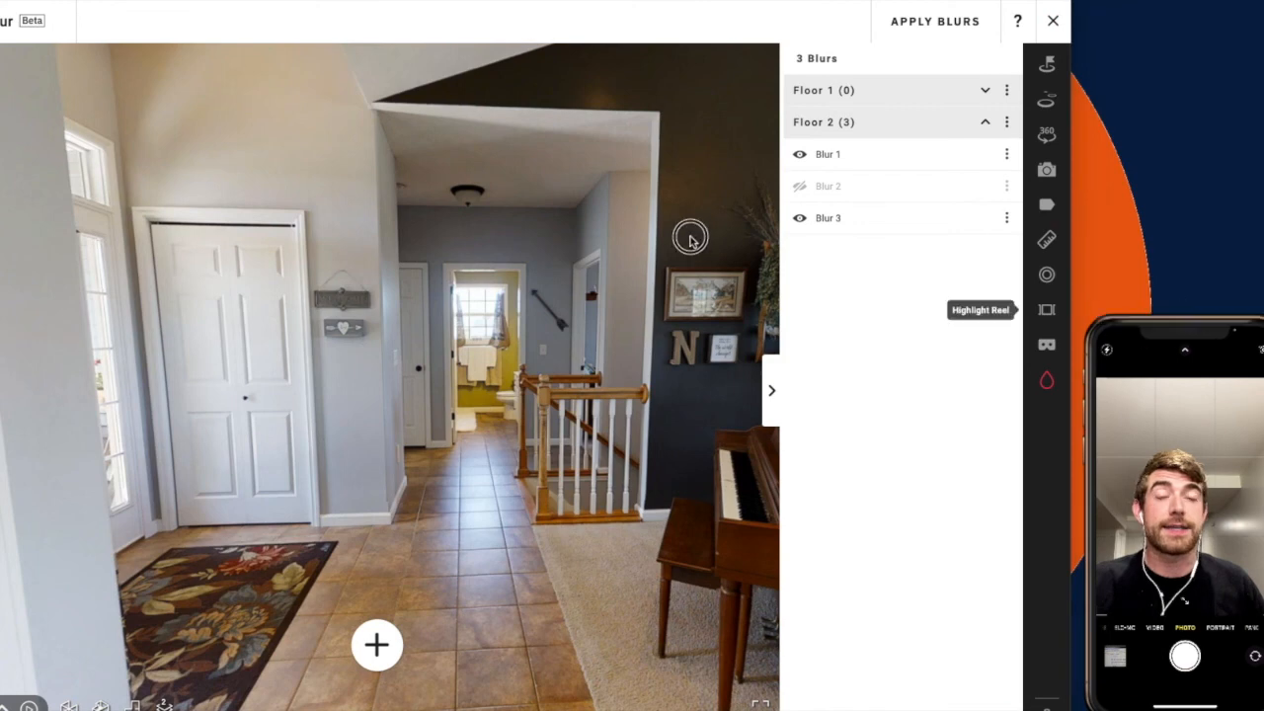
pyautogui.click(1154, 316)
pyautogui.moveTo(1154, 316); pyautogui.dragTo(447, 120)
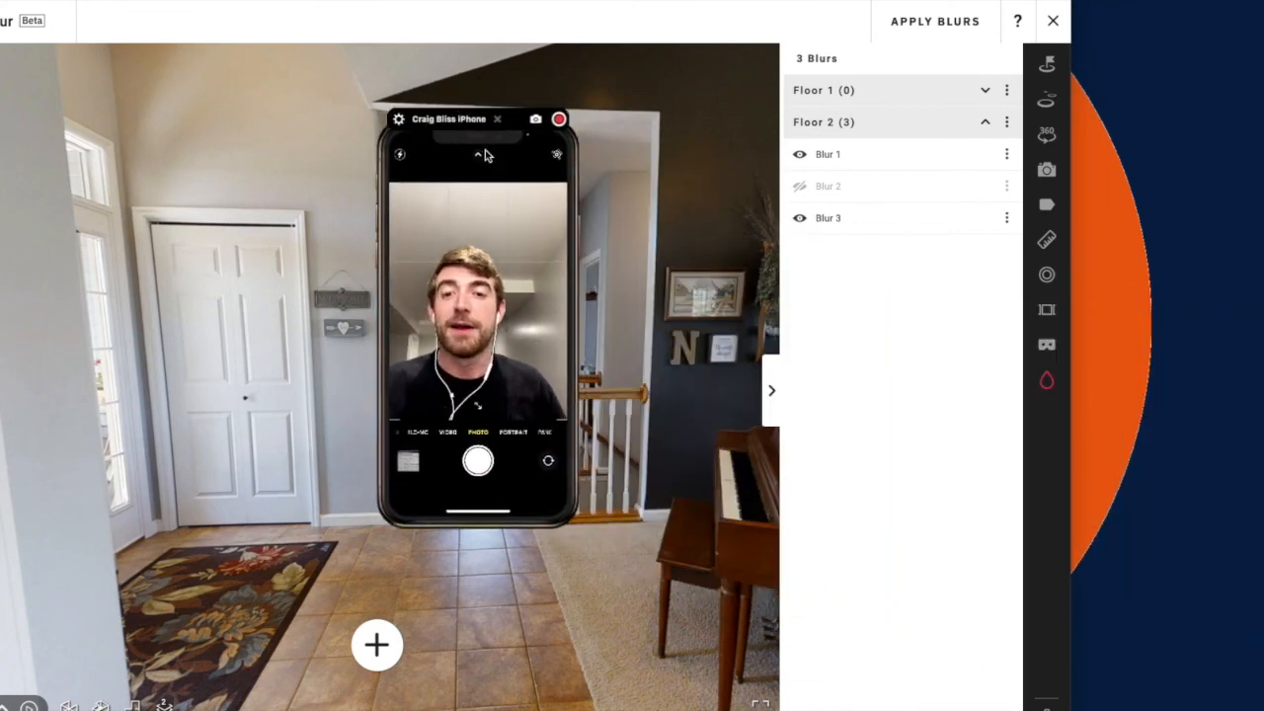